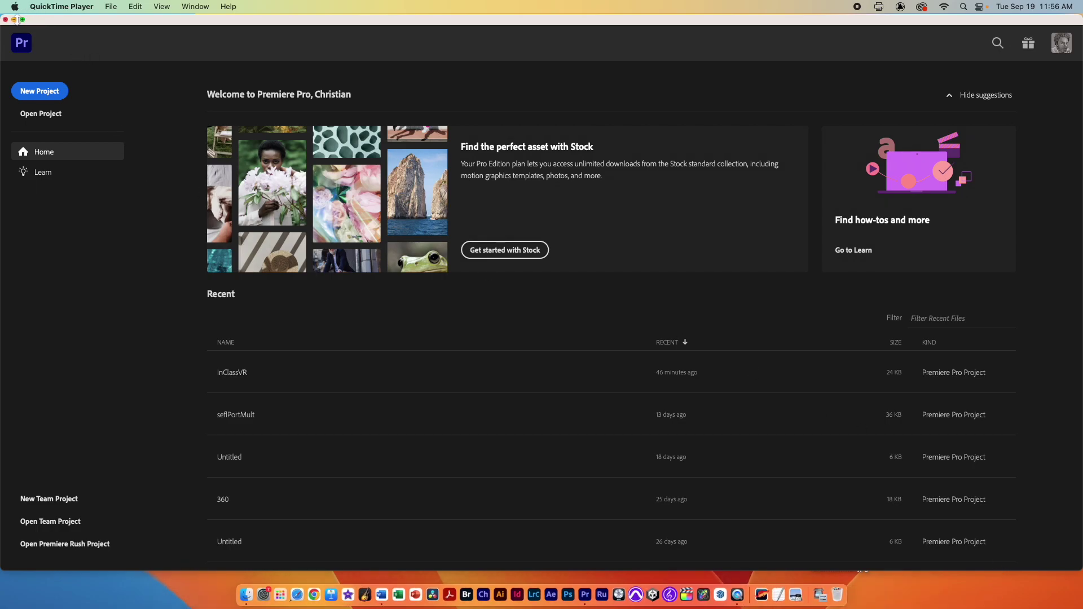
# Step: Bring the Premiere Pro Home window to the front and maximise it with the green zoom button
pyautogui.click(22, 20)
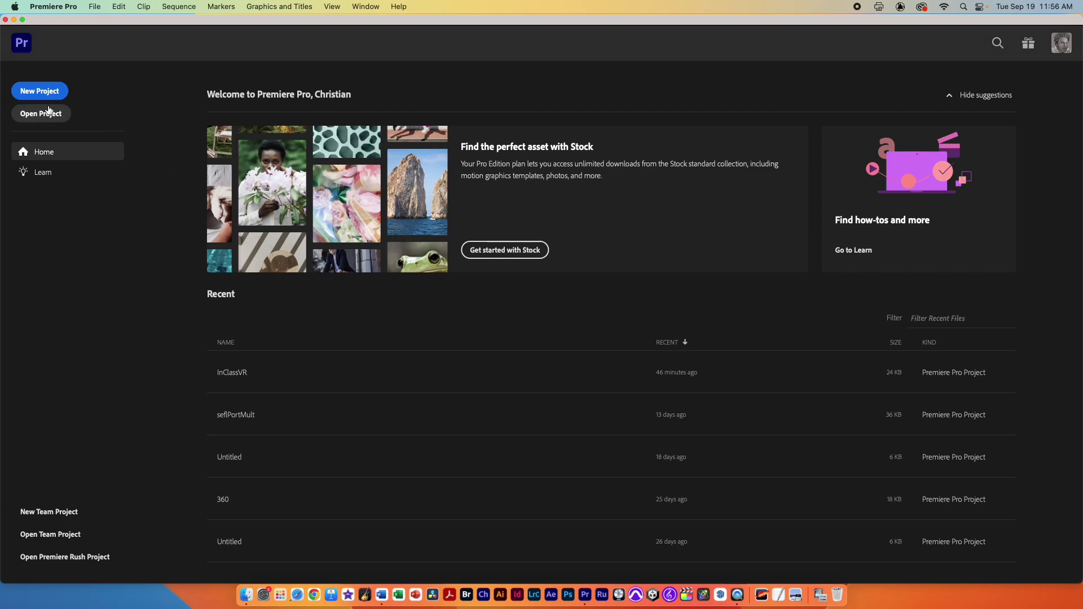
pyautogui.press('super+Tab')
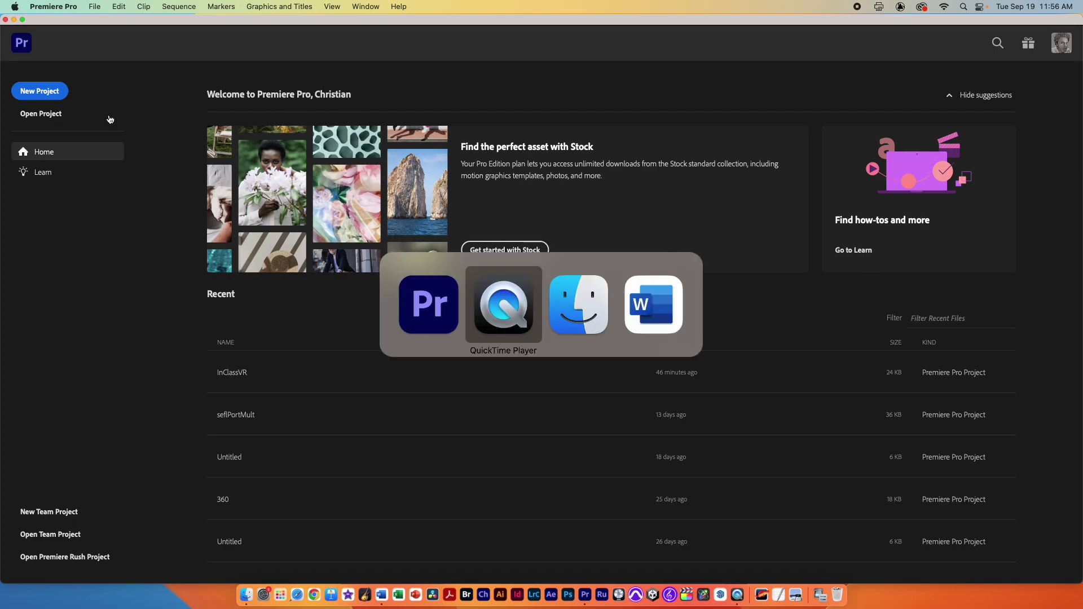
pyautogui.press('super+Tab')
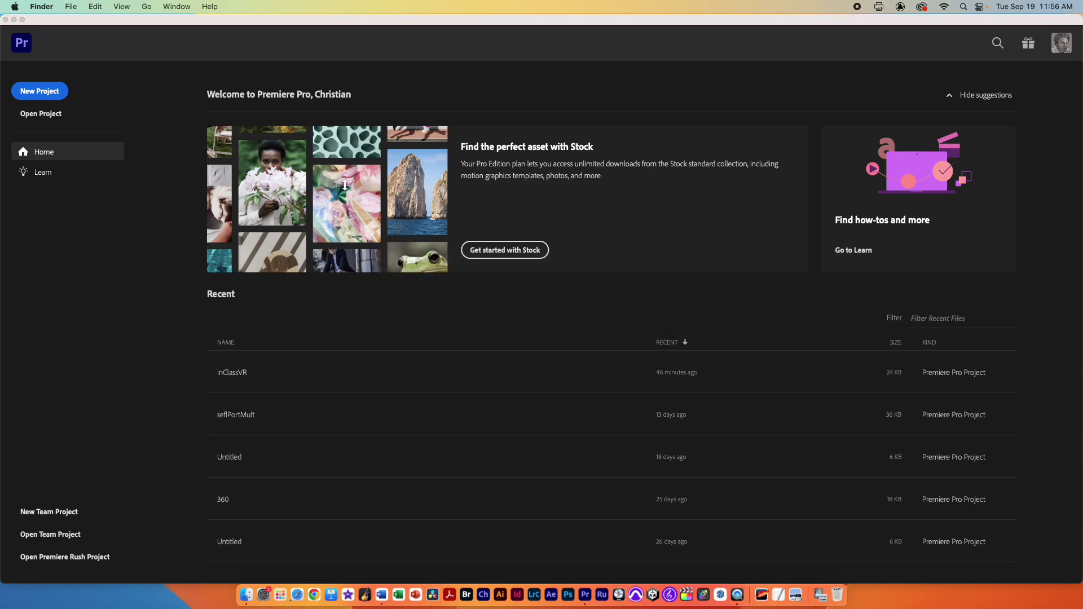
pyautogui.press('super+n')
pyautogui.click(437, 148)
pyautogui.doubleClick(437, 148)
pyautogui.click(445, 145)
pyautogui.press('space')
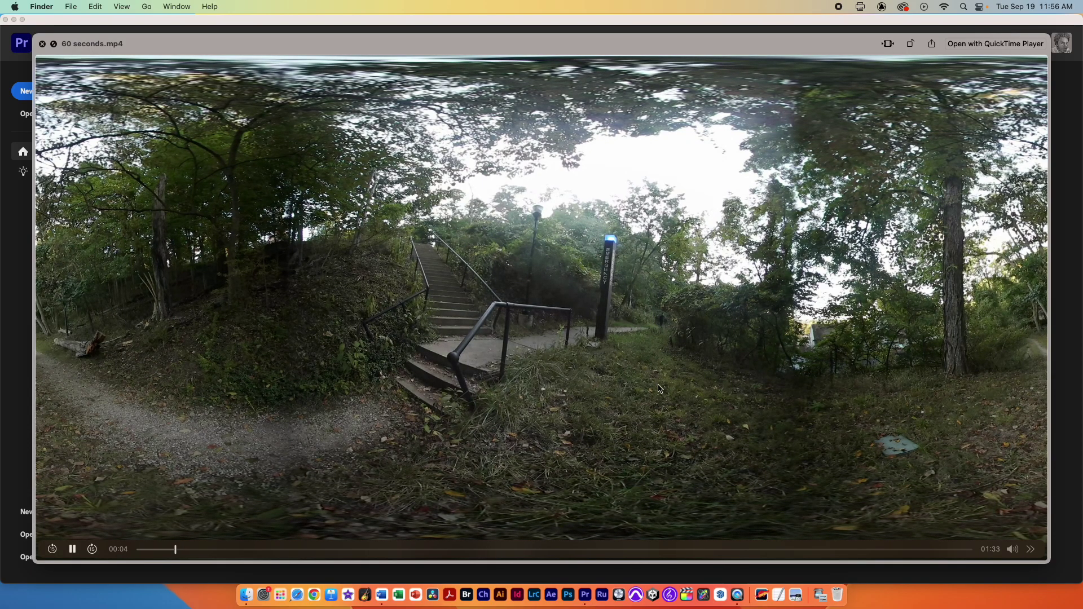
pyautogui.press('space')
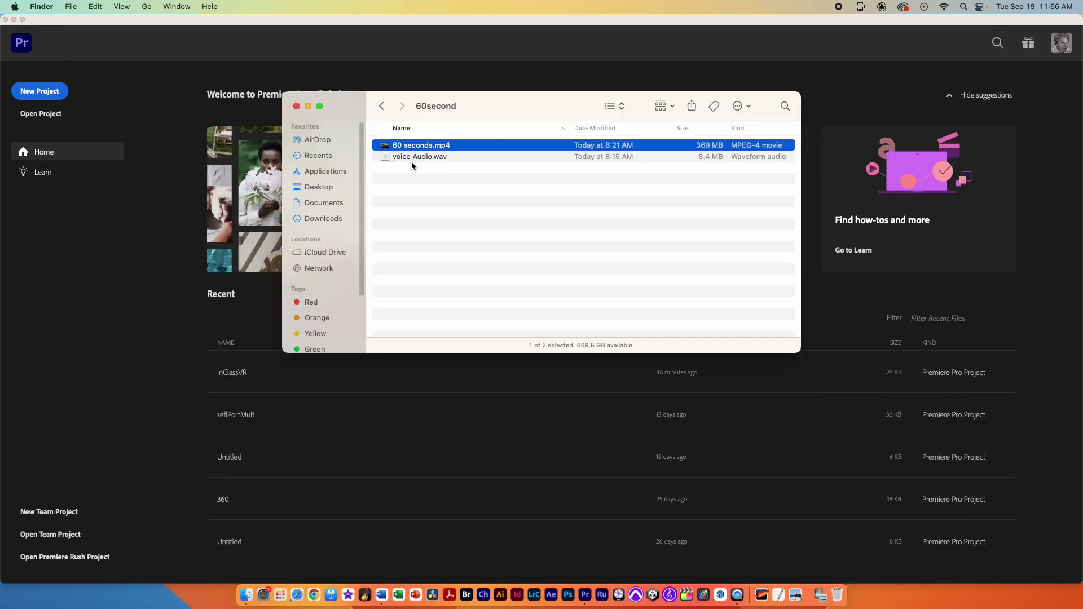
pyautogui.click(419, 157)
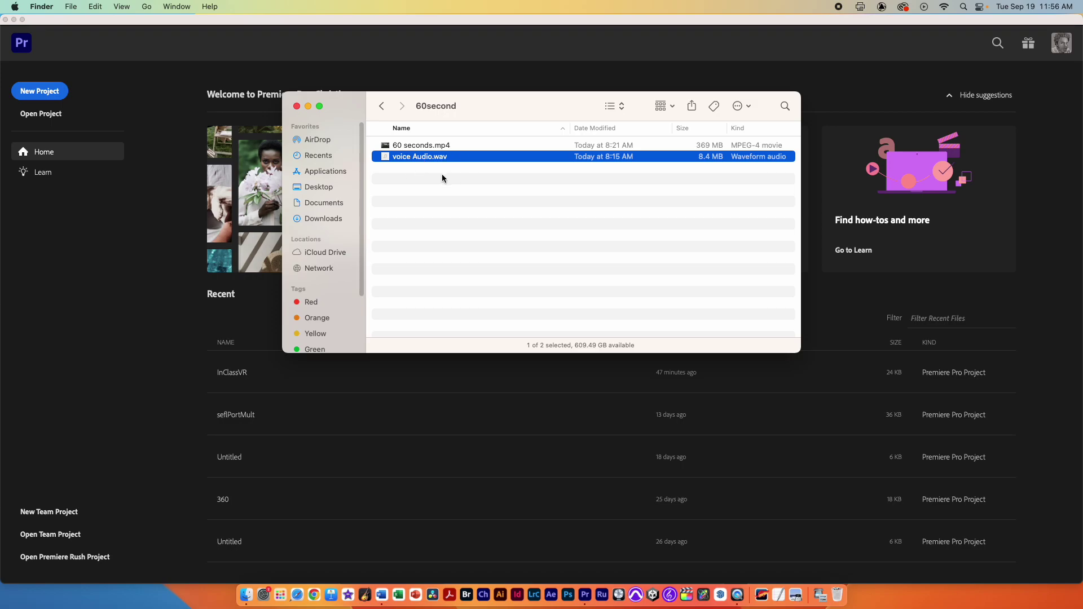
pyautogui.click(200, 201)
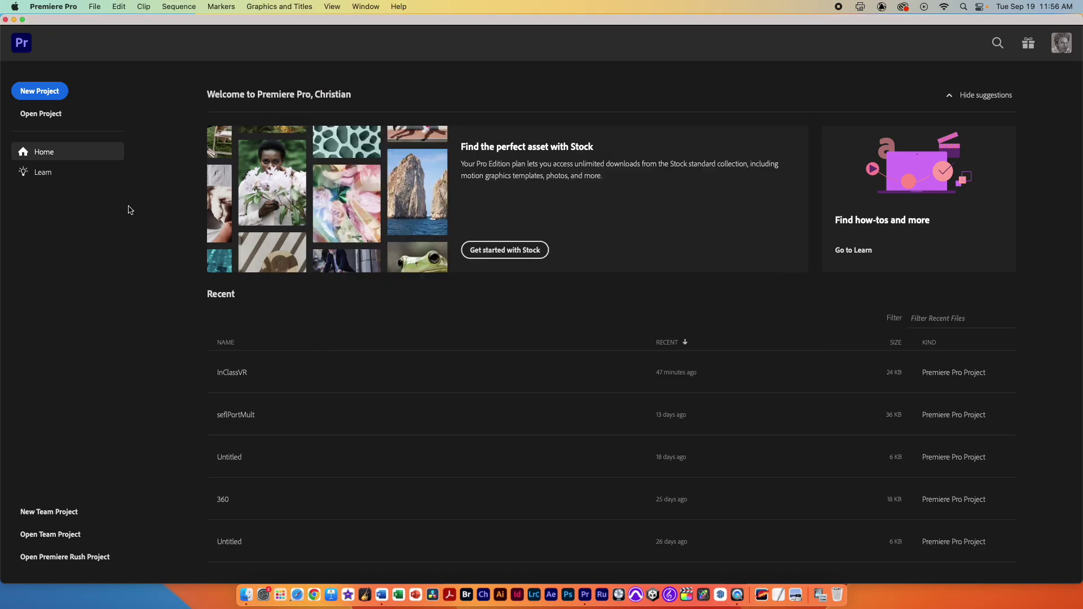
# Step: Start a new project named 'vr video'
pyautogui.click(56, 92)
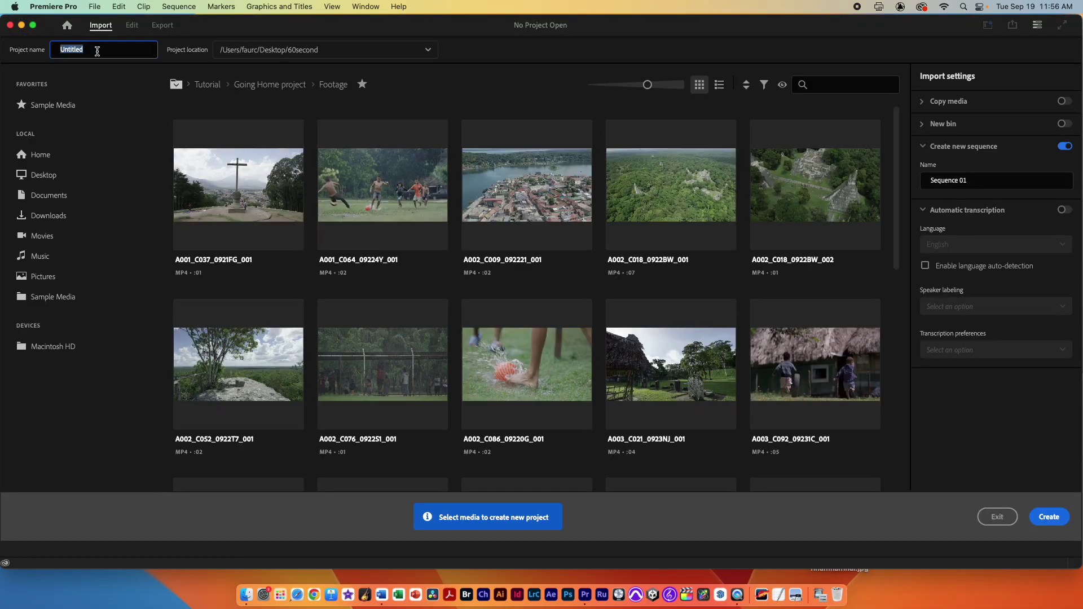
pyautogui.write('vr video')
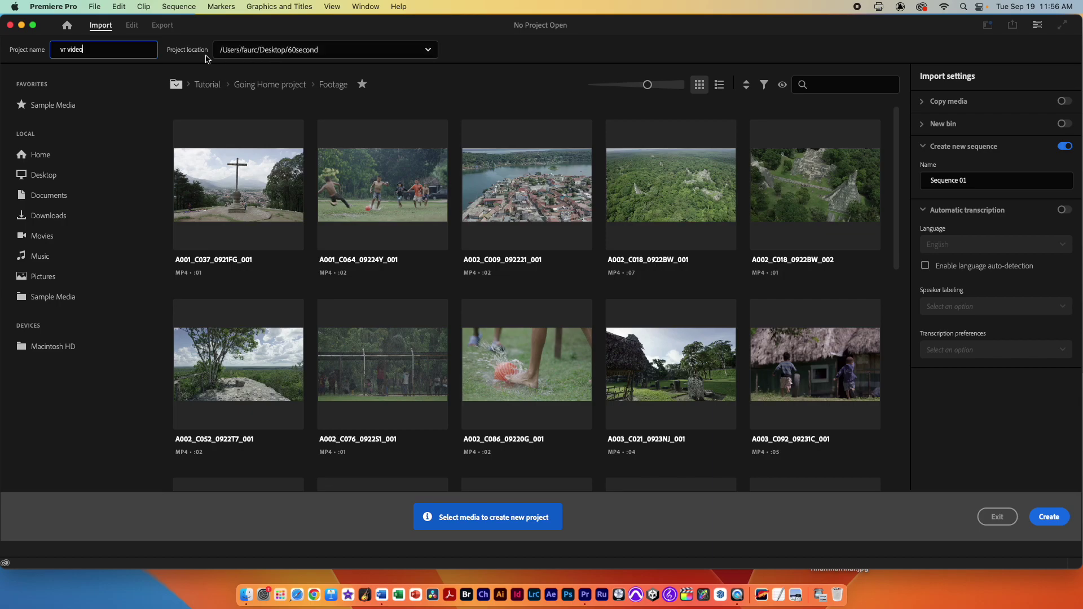
pyautogui.click(289, 59)
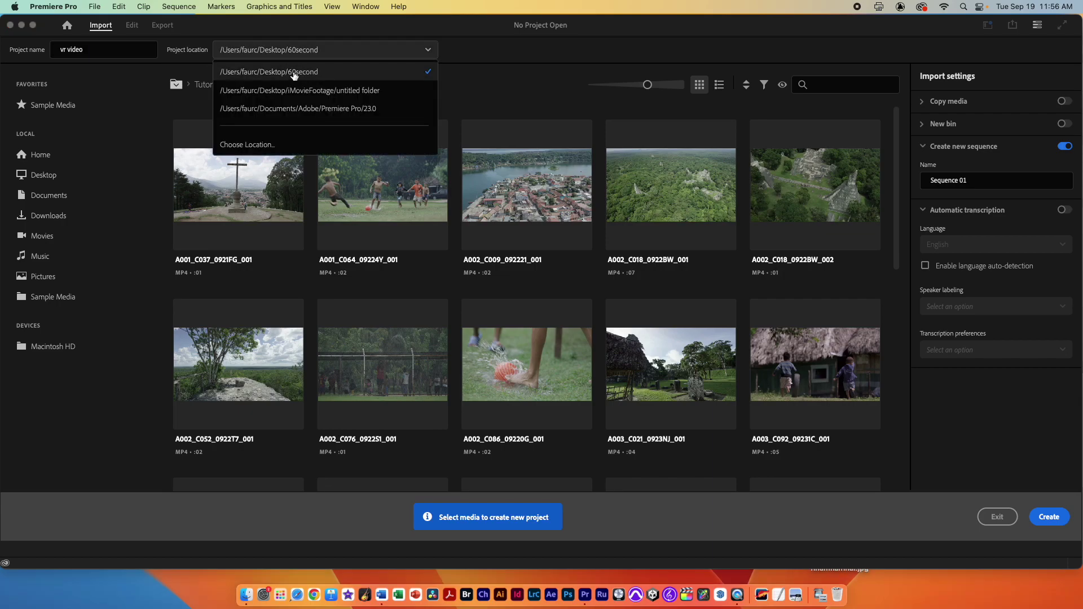
# Step: Set the project location to the Desktop's 60second folder and create the project
pyautogui.click(291, 76)
pyautogui.click(418, 52)
pyautogui.click(296, 145)
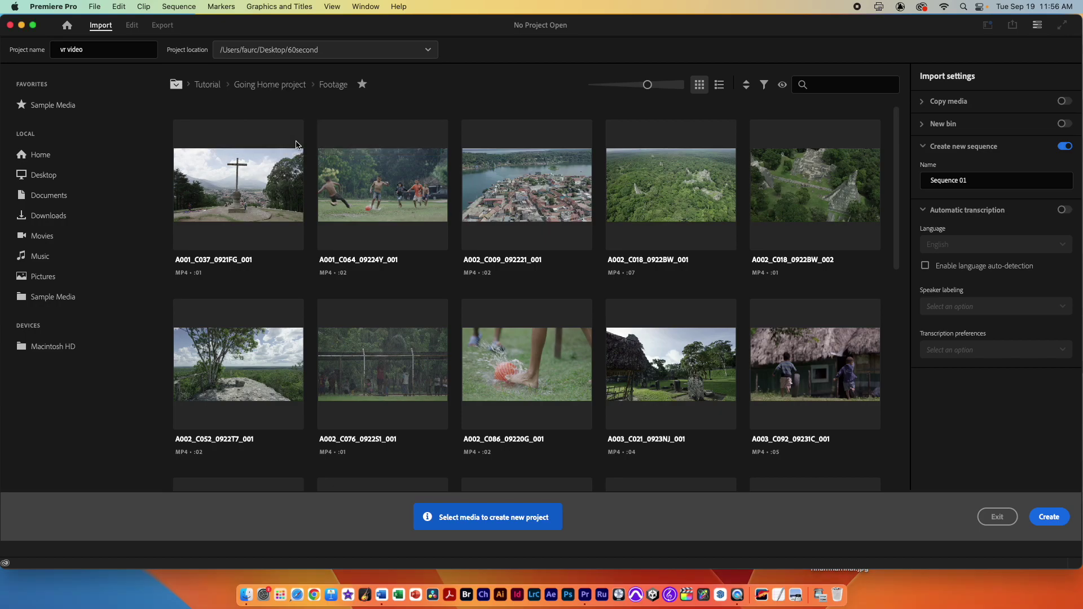
pyautogui.click(615, 113)
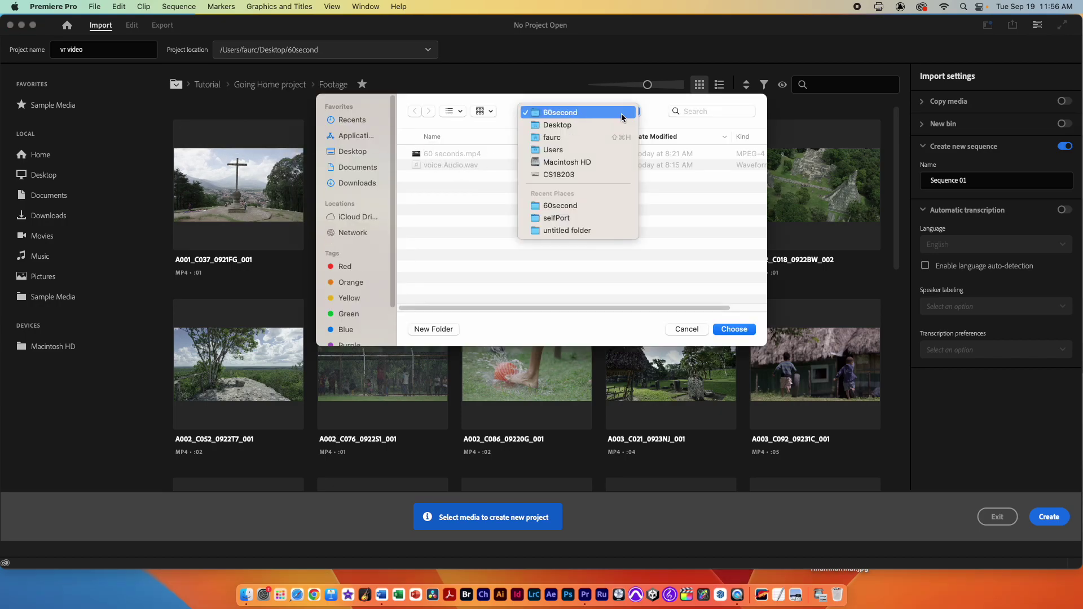
pyautogui.click(622, 113)
pyautogui.click(731, 328)
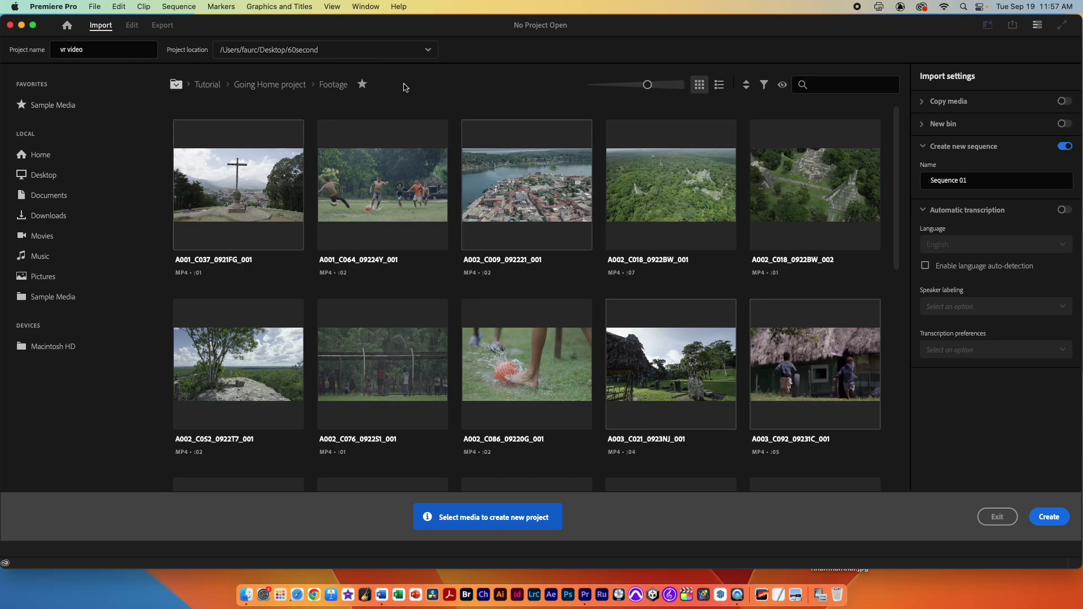
pyautogui.click(1055, 518)
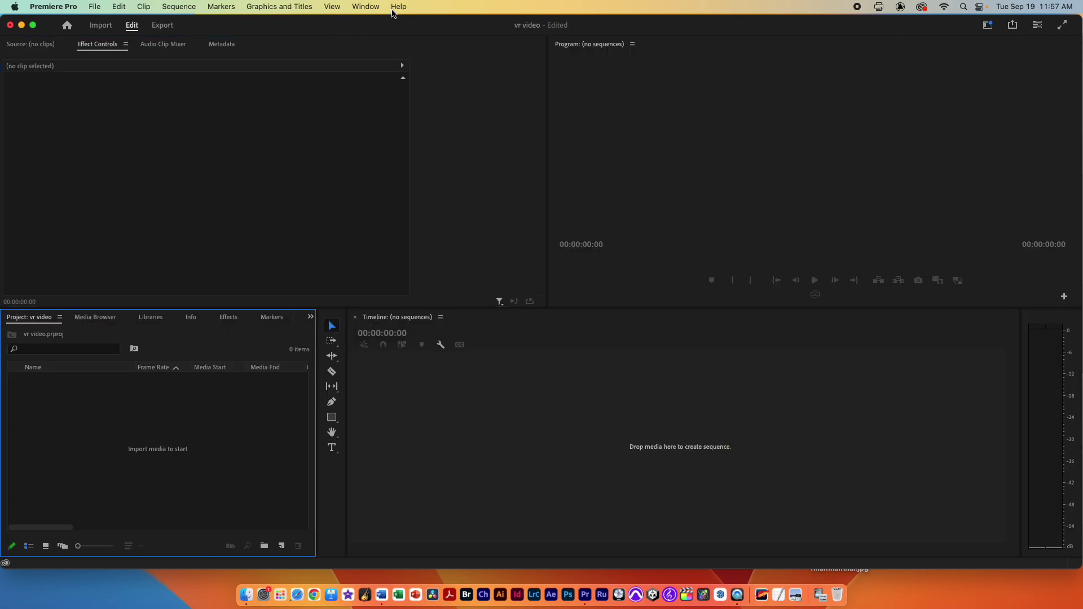
# Step: Apply Window > Workspaces > Reset to Saved Layout to restore the panels
pyautogui.click(382, 6)
pyautogui.moveTo(382, 23)
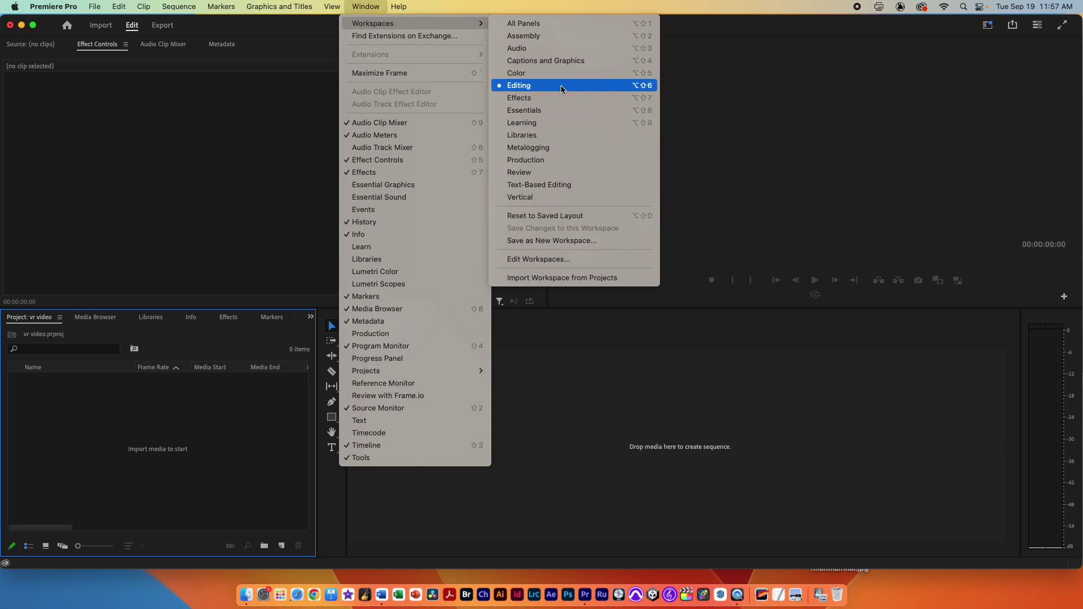
pyautogui.click(548, 217)
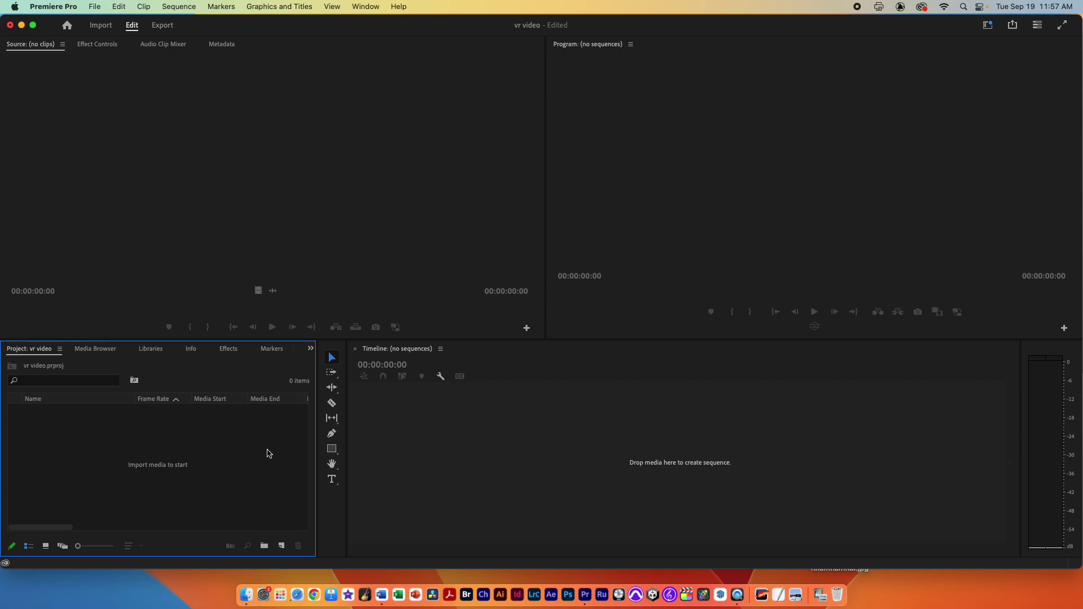
# Step: Import 60 seconds.mp4 and voice Audio.wav into the project
pyautogui.doubleClick(195, 461)
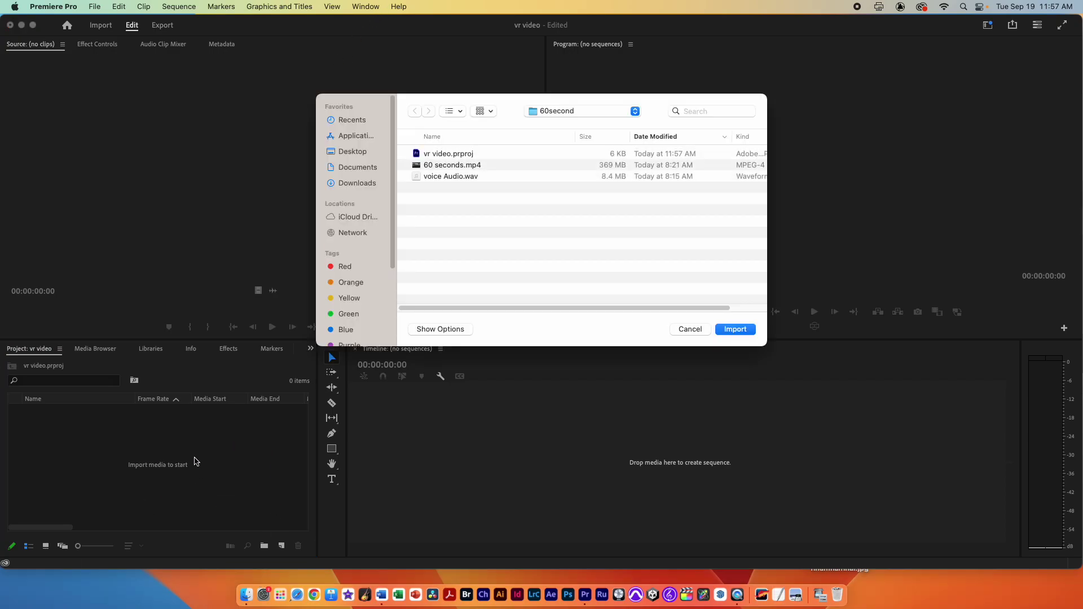
pyautogui.click(457, 167)
pyautogui.press('space')
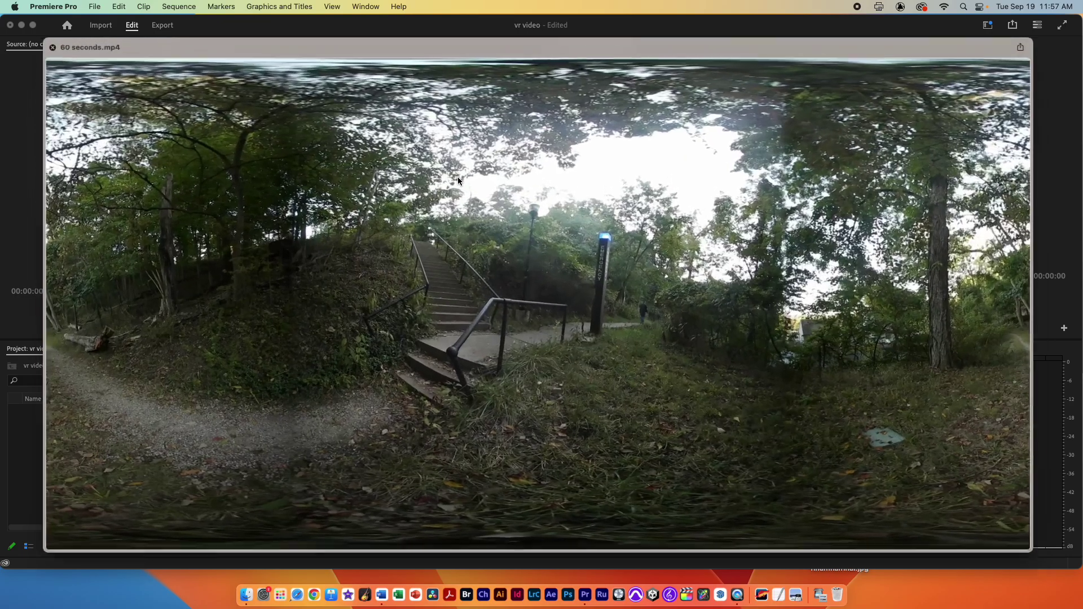
pyautogui.press('space')
pyautogui.keyDown('shift'); pyautogui.click(448, 177); pyautogui.keyUp('shift')
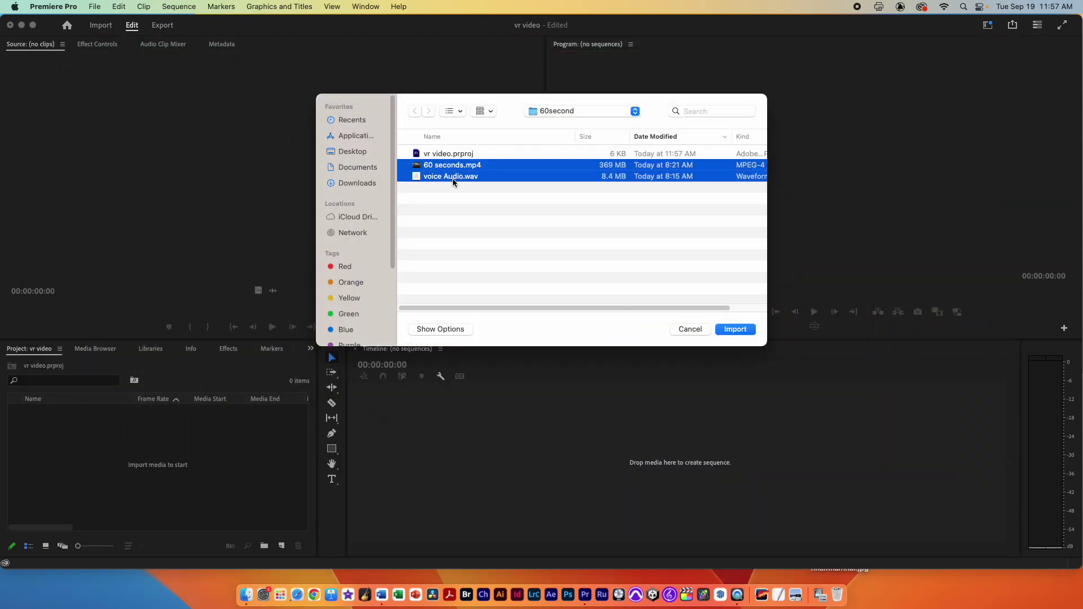
pyautogui.click(735, 329)
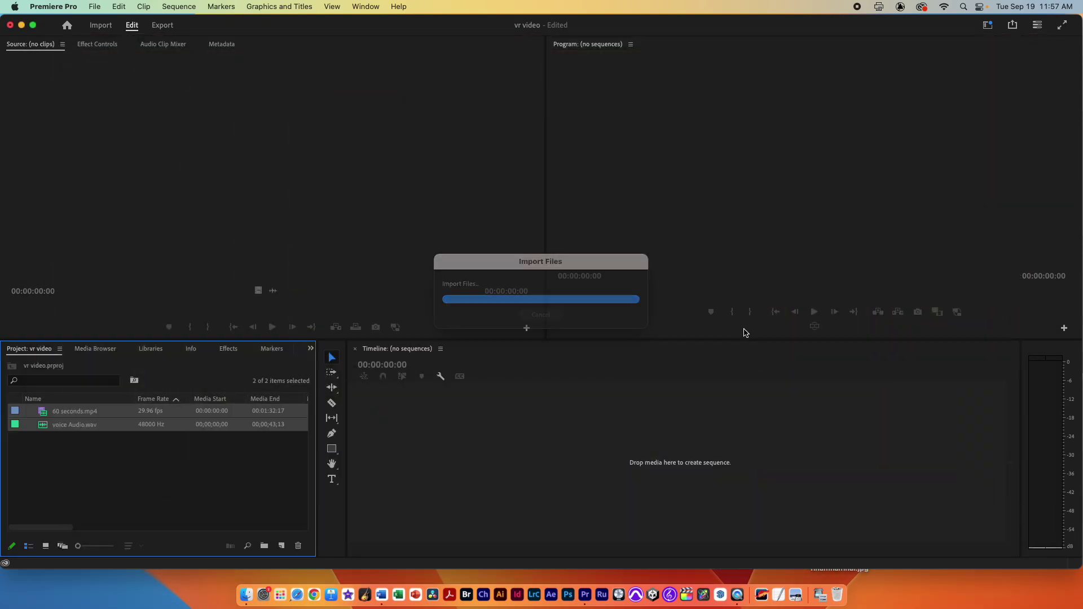
# Step: Preview 60 seconds.mp4 and voice Audio.wav in the Source monitor
pyautogui.doubleClick(48, 413)
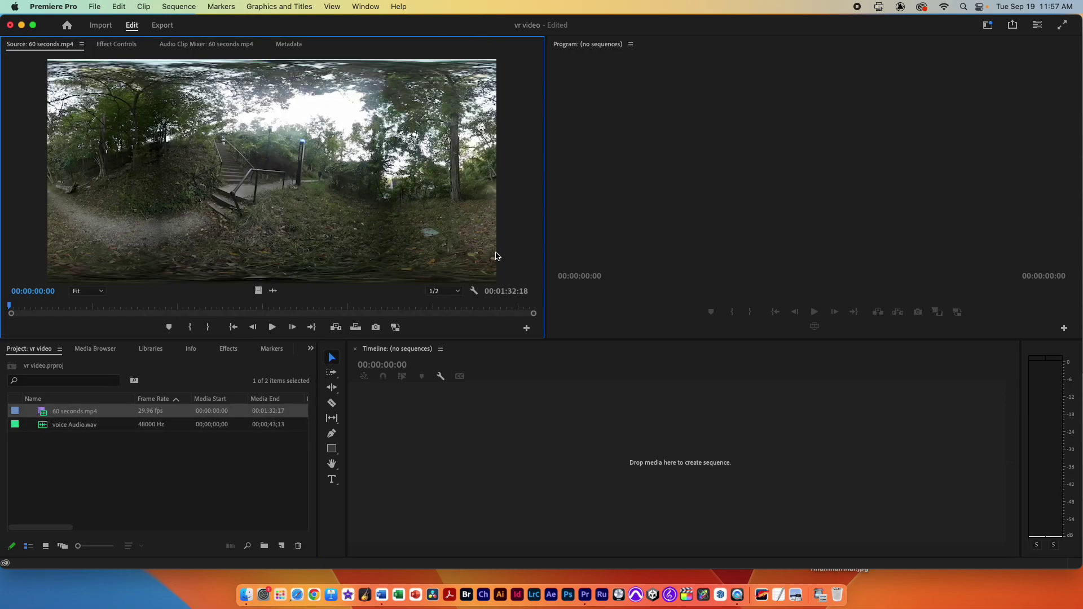
pyautogui.click(51, 429)
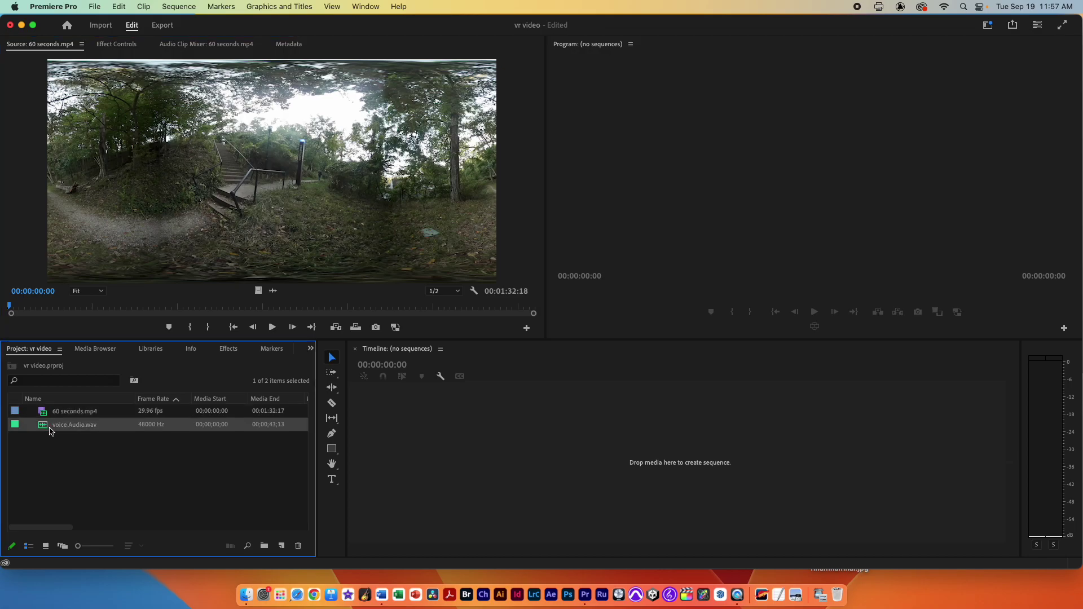
pyautogui.doubleClick(44, 430)
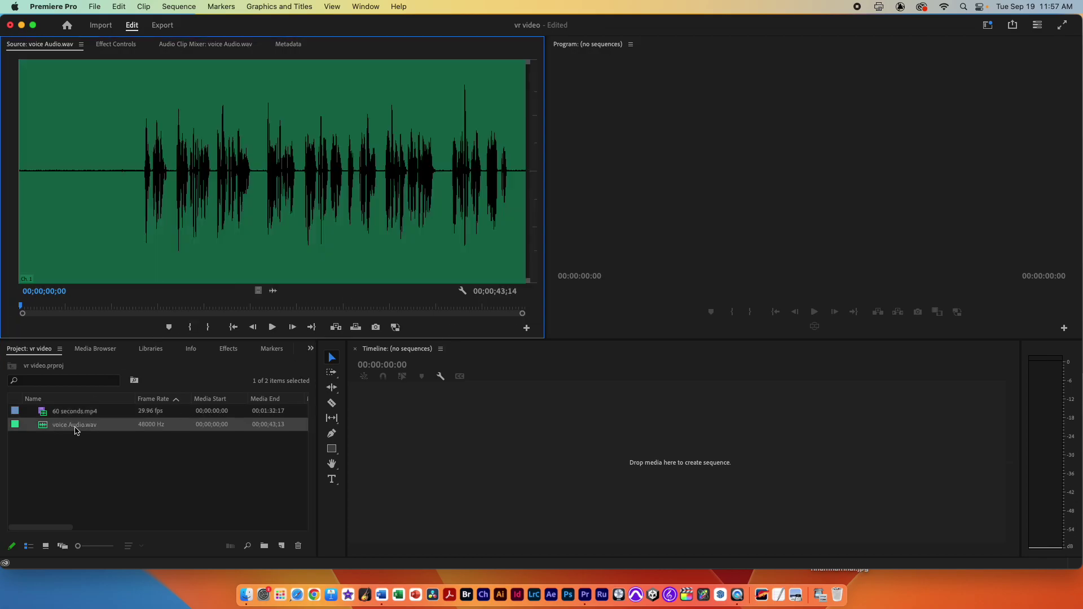
pyautogui.doubleClick(44, 413)
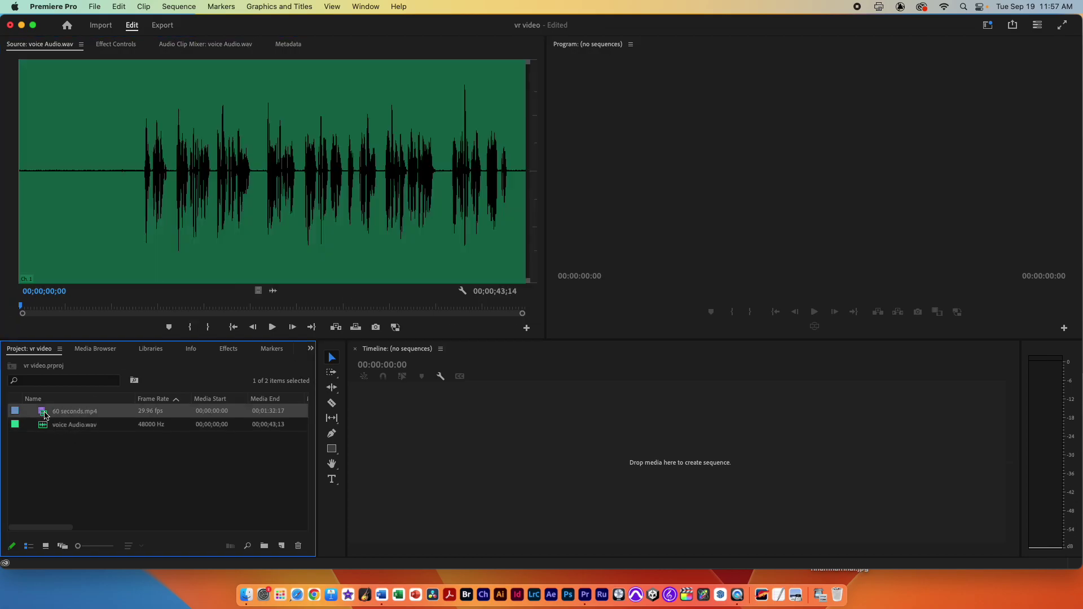
# Step: Create a sequence from 60 seconds.mp4 and set its VR projection to Equirectangular
pyautogui.moveTo(39, 417); pyautogui.dragTo(498, 454)
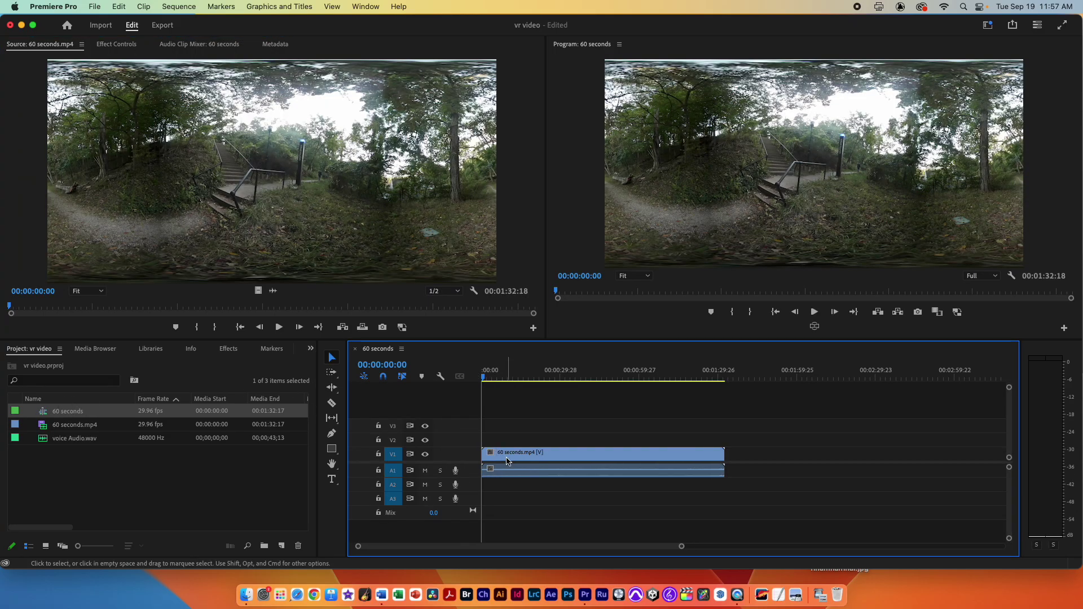
pyautogui.click(196, 547)
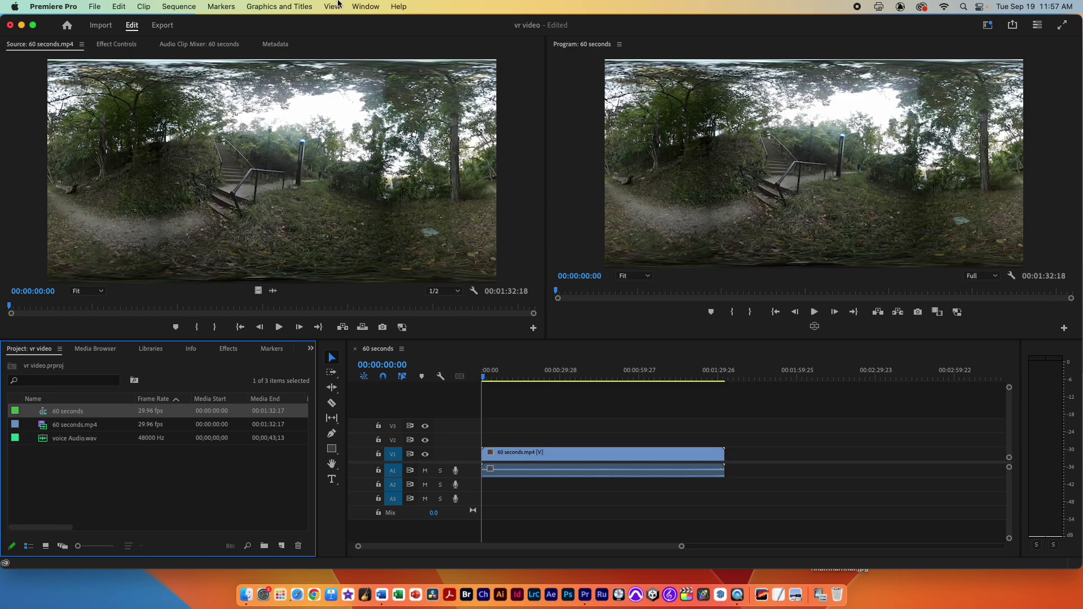
pyautogui.click(179, 6)
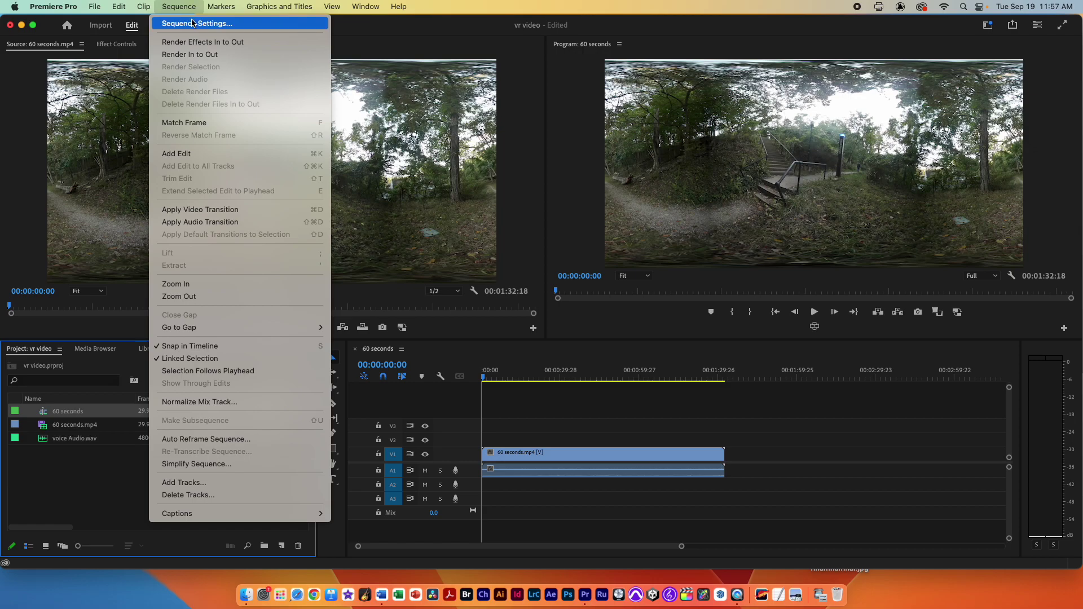
pyautogui.click(192, 23)
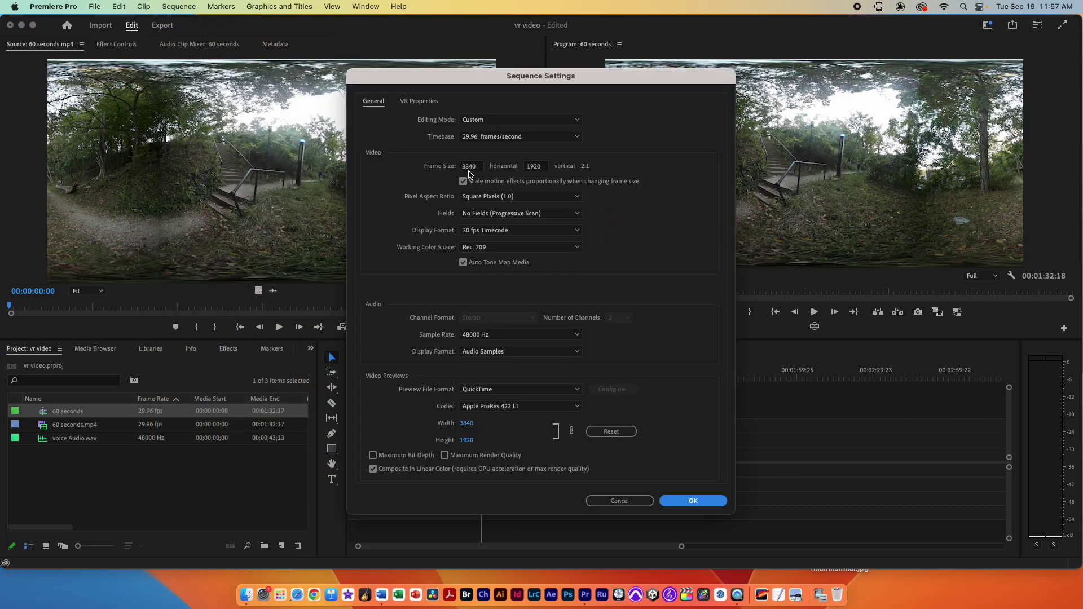
pyautogui.click(414, 107)
pyautogui.click(515, 135)
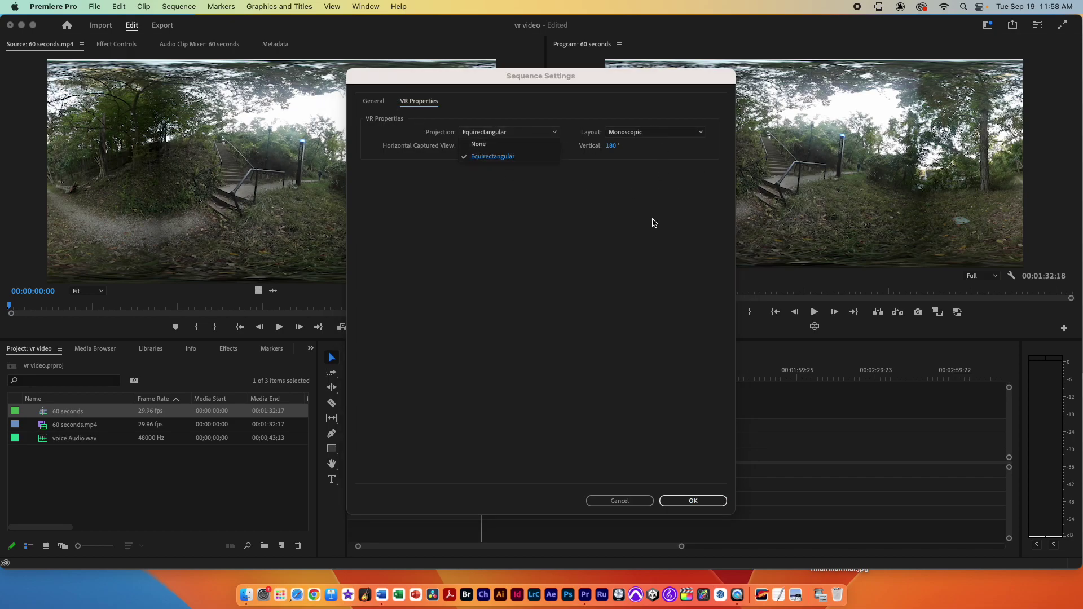
pyautogui.click(693, 501)
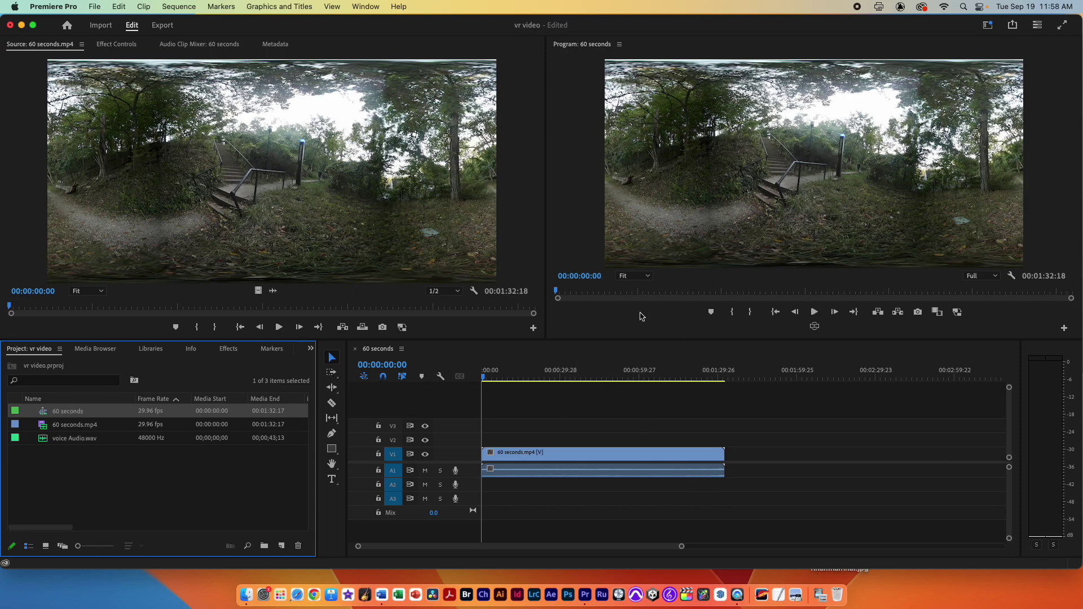
# Step: Switch the Program monitor to VR view and look around the 360° scene
pyautogui.click(813, 326)
pyautogui.moveTo(762, 214); pyautogui.dragTo(863, 164)
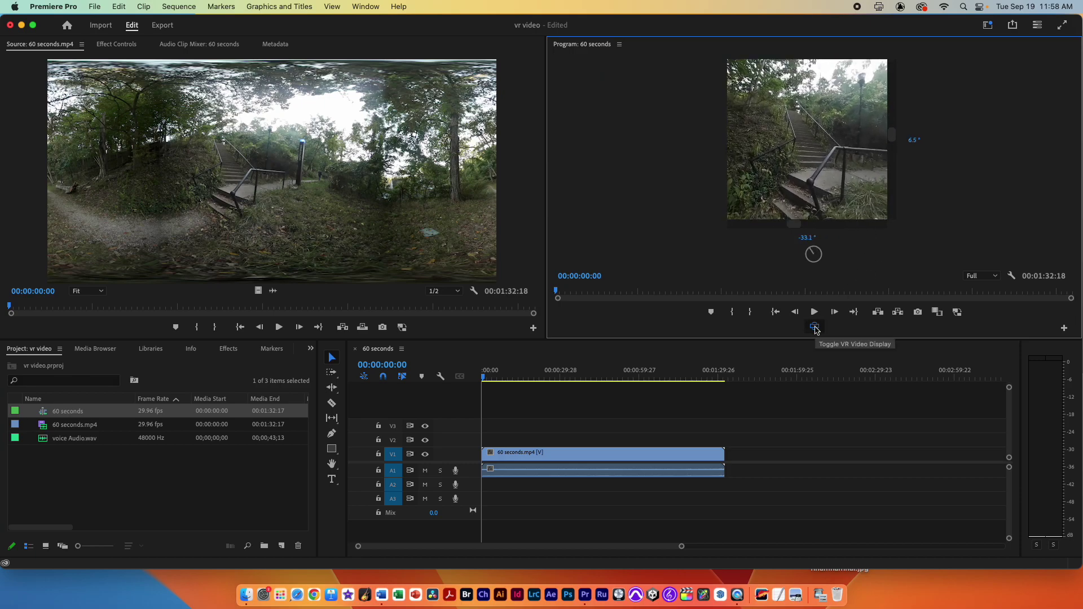
pyautogui.moveTo(790, 169); pyautogui.dragTo(828, 262)
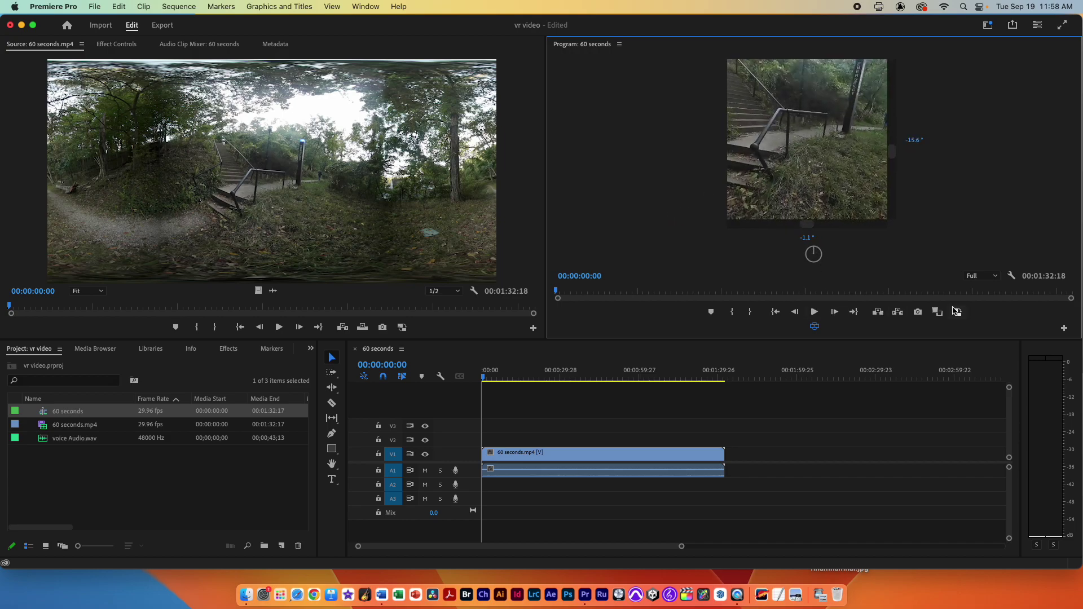
# Step: Add the Toggle VR Video Display button to the monitor bar and test it off and on
pyautogui.click(1064, 328)
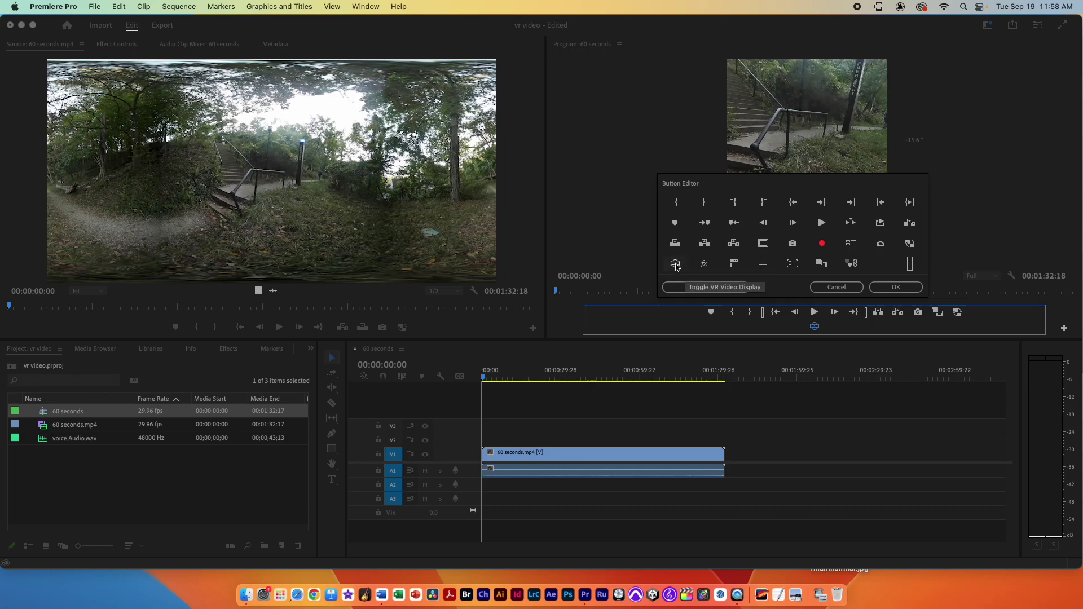
pyautogui.moveTo(675, 263); pyautogui.dragTo(815, 326)
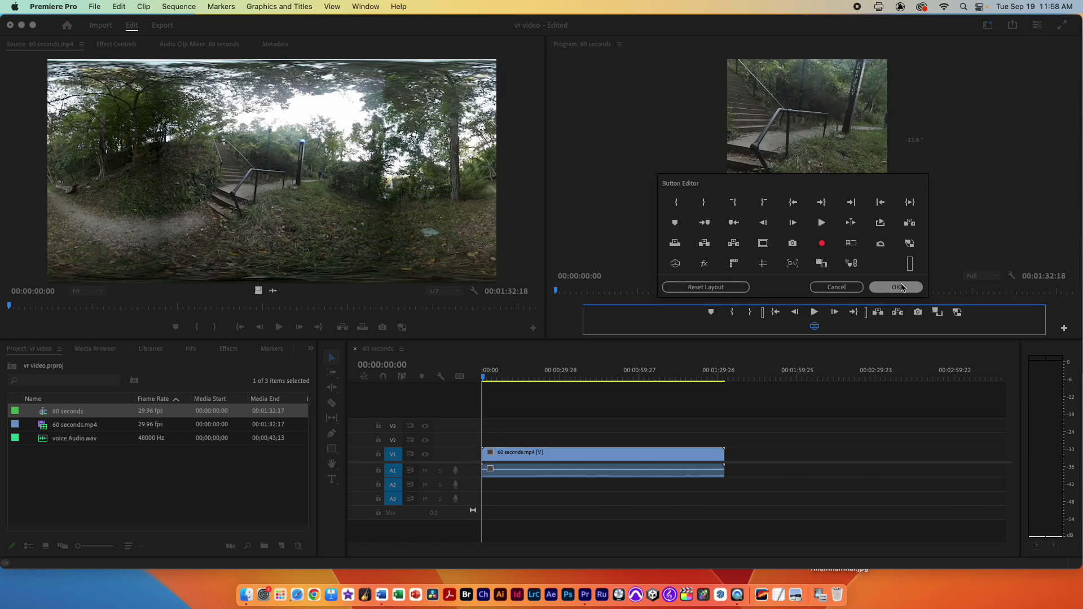
pyautogui.click(900, 284)
pyautogui.click(813, 326)
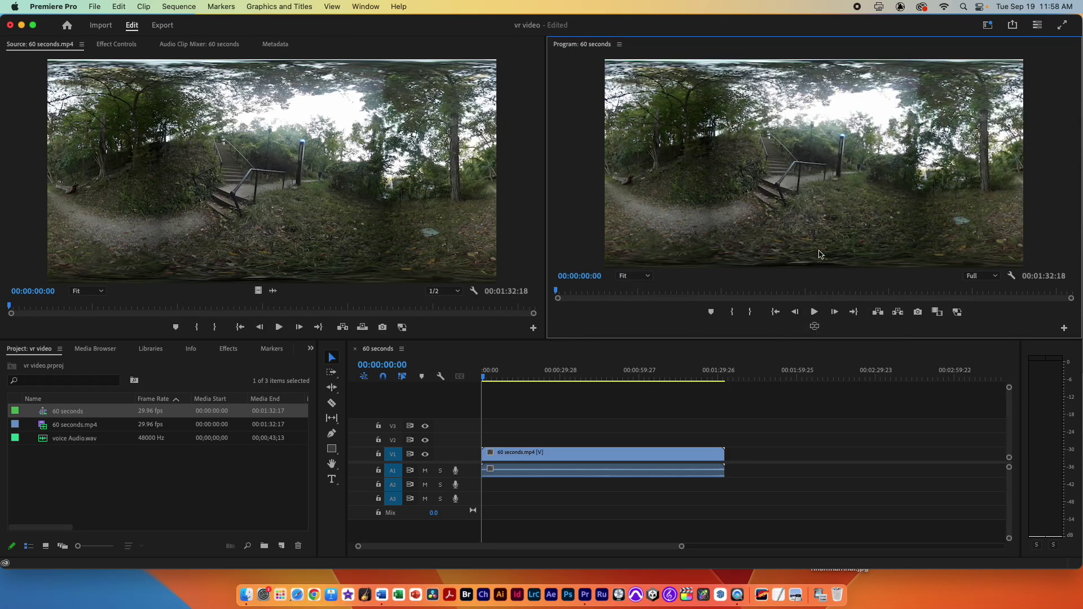
pyautogui.click(814, 326)
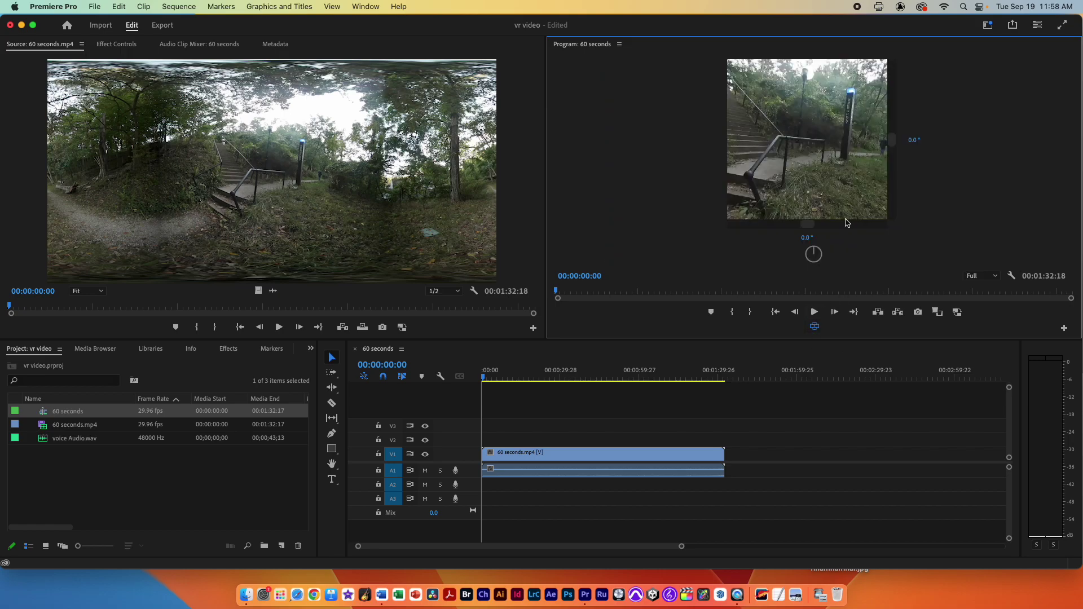
pyautogui.moveTo(849, 180); pyautogui.dragTo(838, 201)
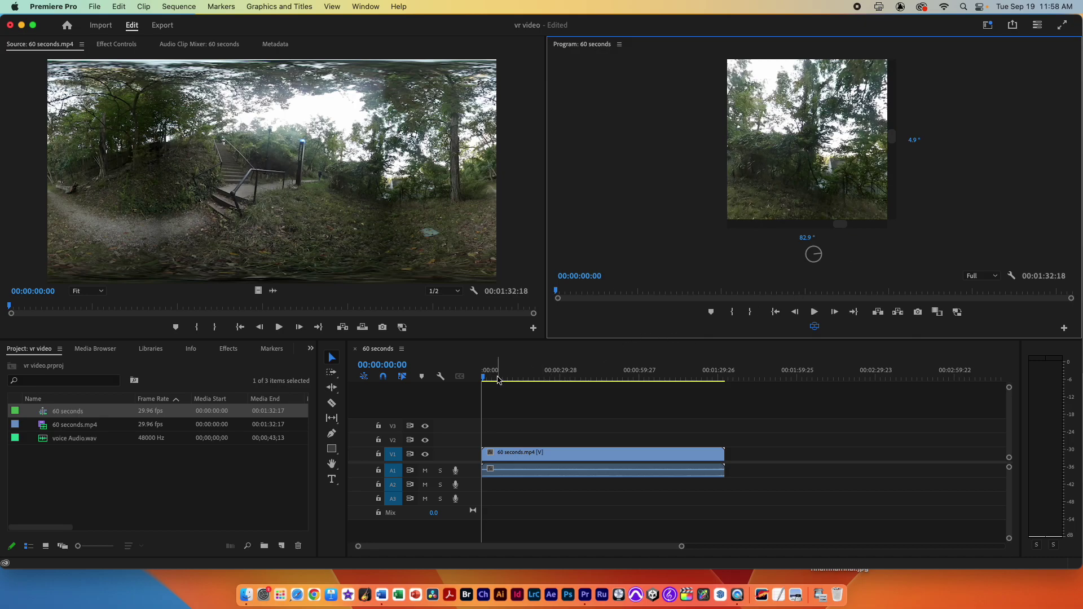
# Step: Play the sequence briefly, stopping at 00:00:02:20
pyautogui.press('space')
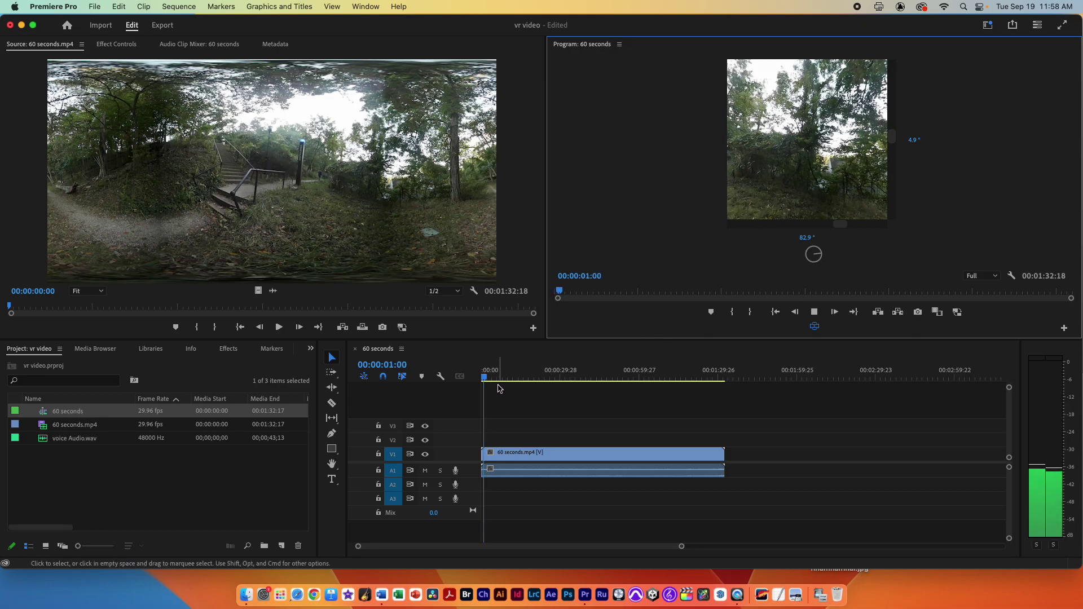
pyautogui.press('space')
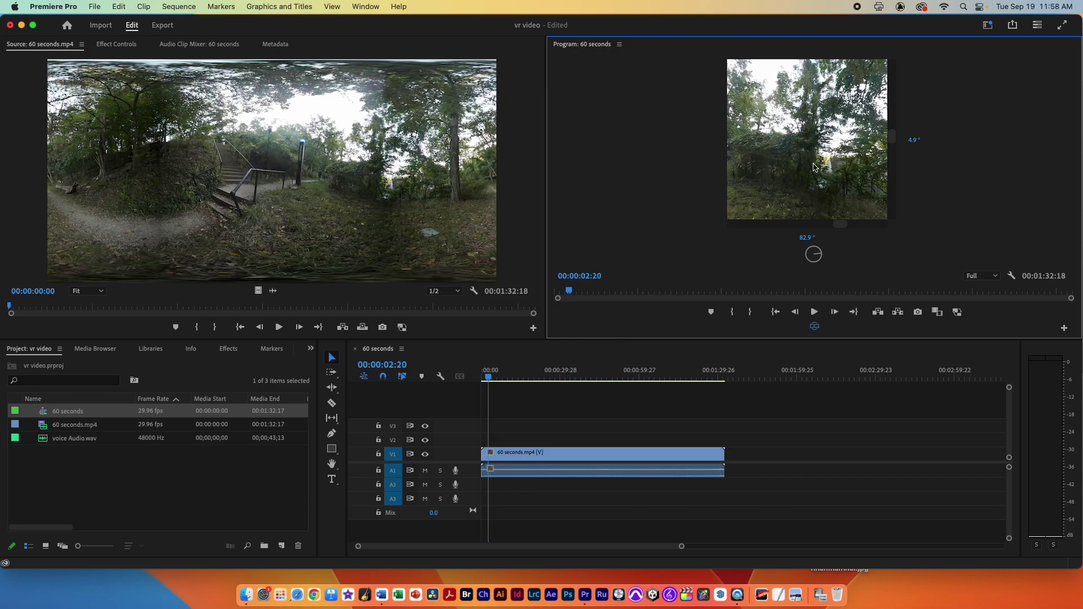
pyautogui.moveTo(795, 157)
pyautogui.mouseDown()
pyautogui.moveTo(835, 152)
pyautogui.moveTo(802, 160)
pyautogui.mouseUp()
# Step: Set the VR preview's horizontal and vertical viewing angles to 0°
pyautogui.click(807, 238)
pyautogui.write('0')
pyautogui.press('Return')
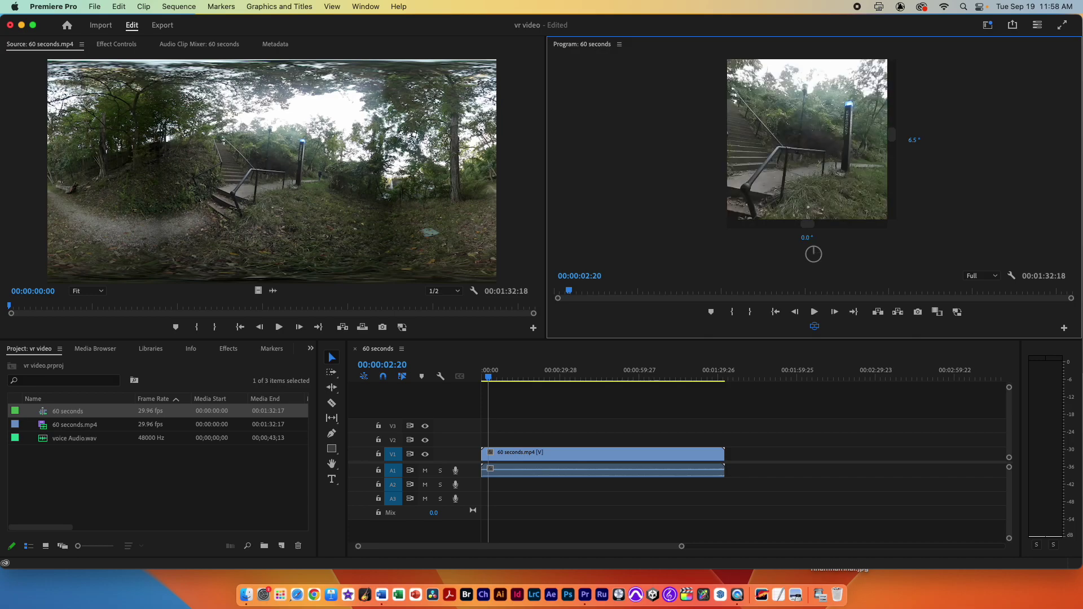
pyautogui.click(914, 140)
pyautogui.press('Return')
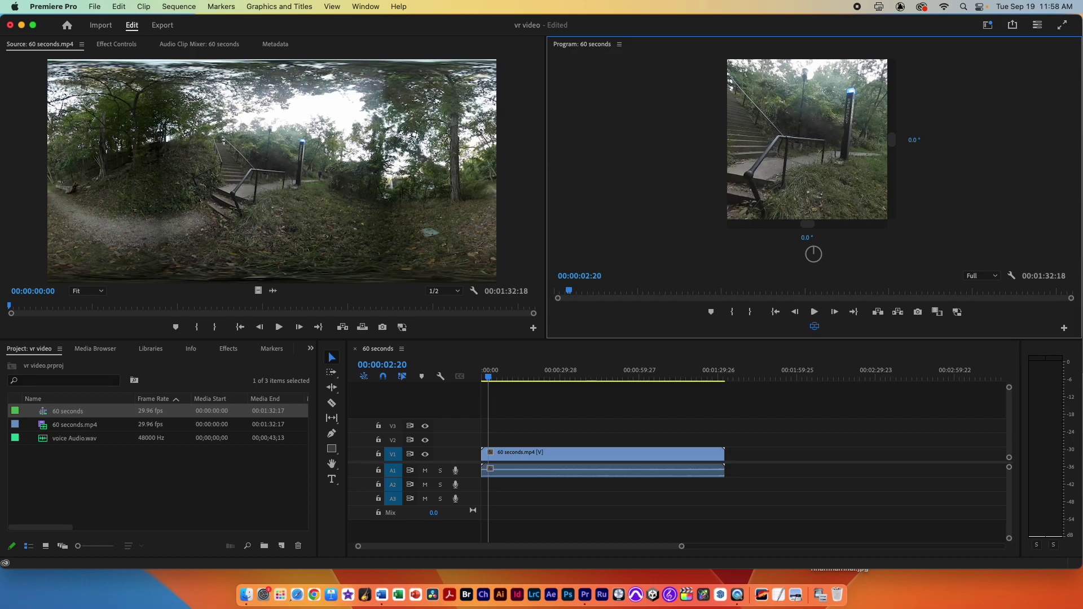
# Step: Search the Effects panel for 'vr' and drop VR Rotate Sphere onto the 60 seconds clip
pyautogui.click(229, 350)
pyautogui.click(57, 365)
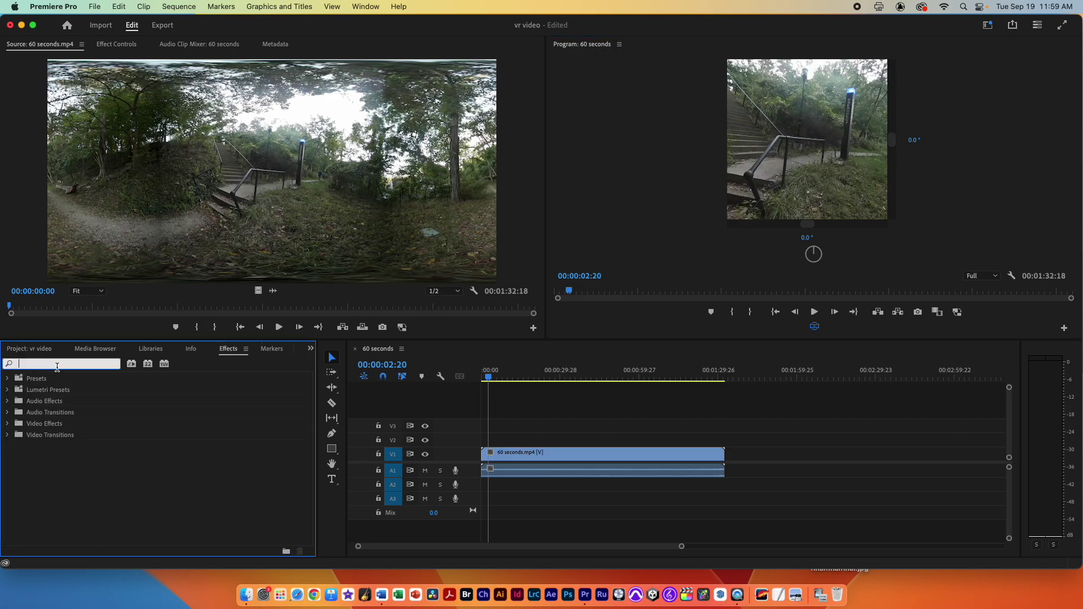
pyautogui.write('vr')
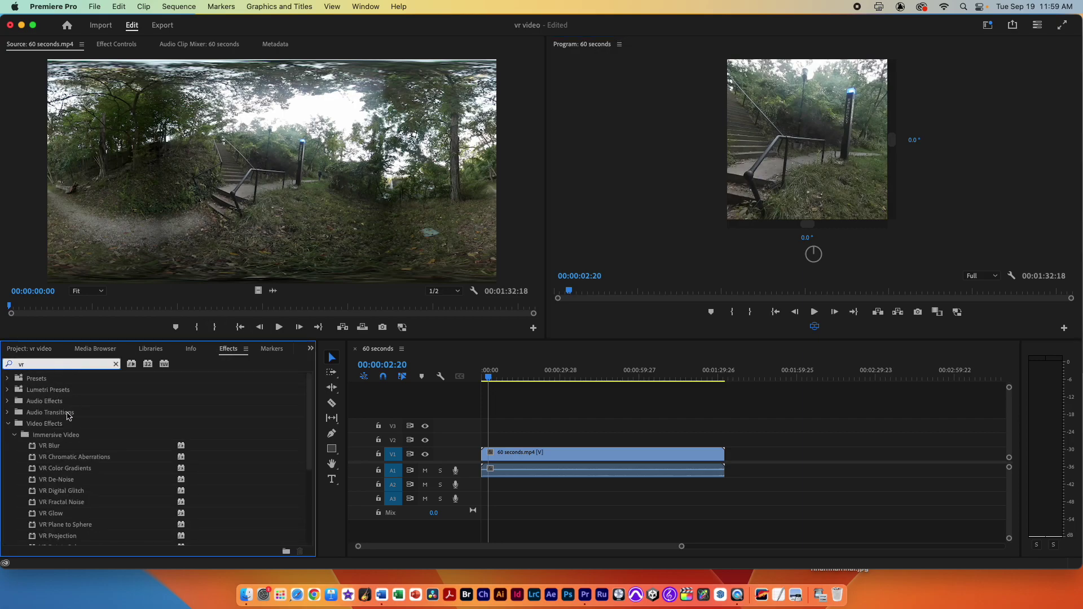
pyautogui.scroll(-3, 117, 464)
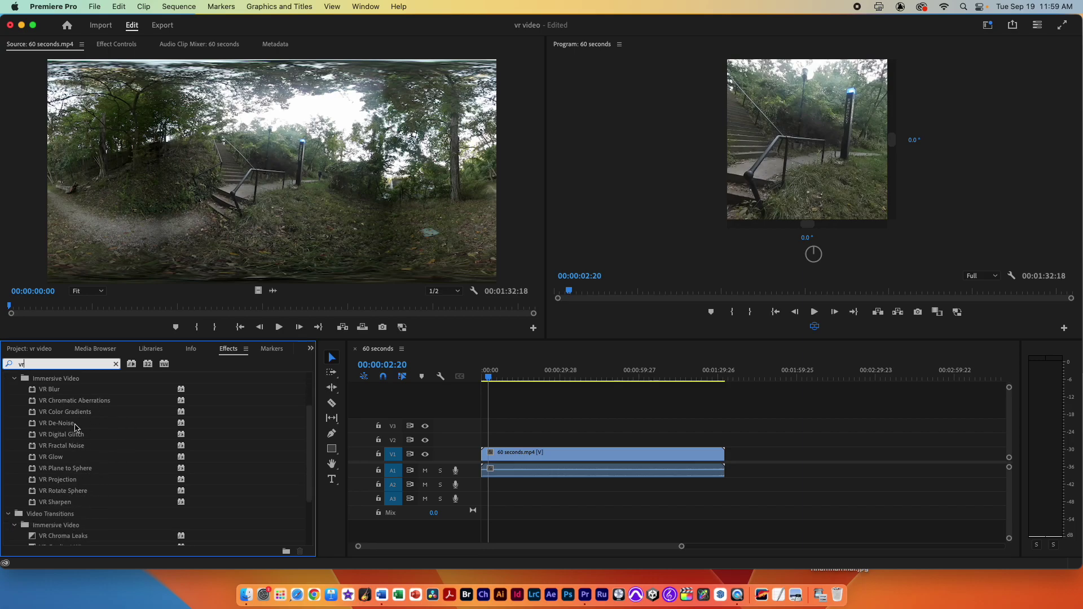
pyautogui.scroll(-1, 64, 413)
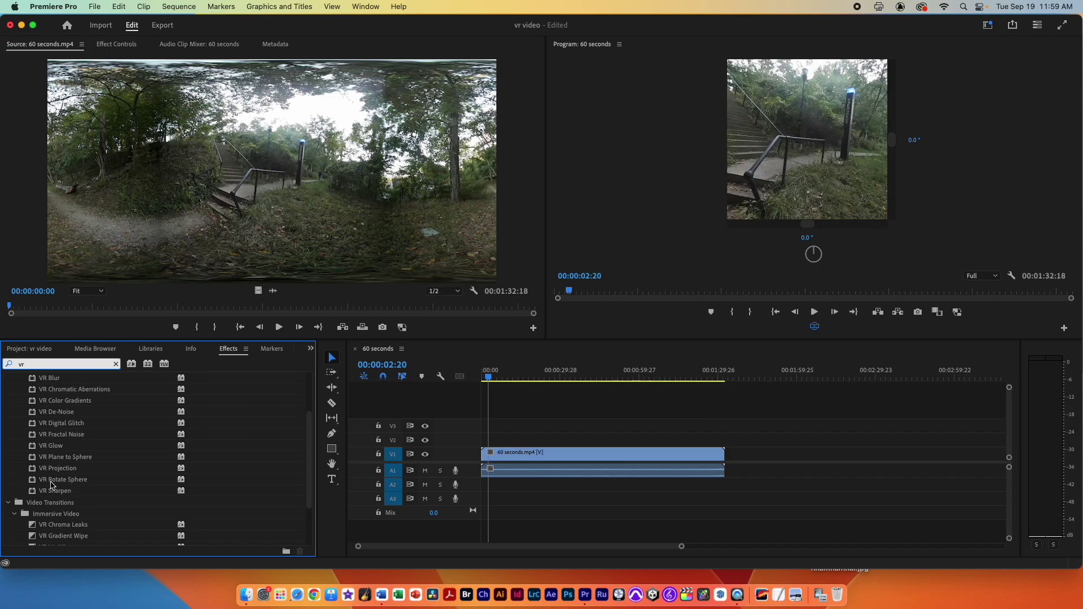
pyautogui.moveTo(52, 483); pyautogui.dragTo(533, 456)
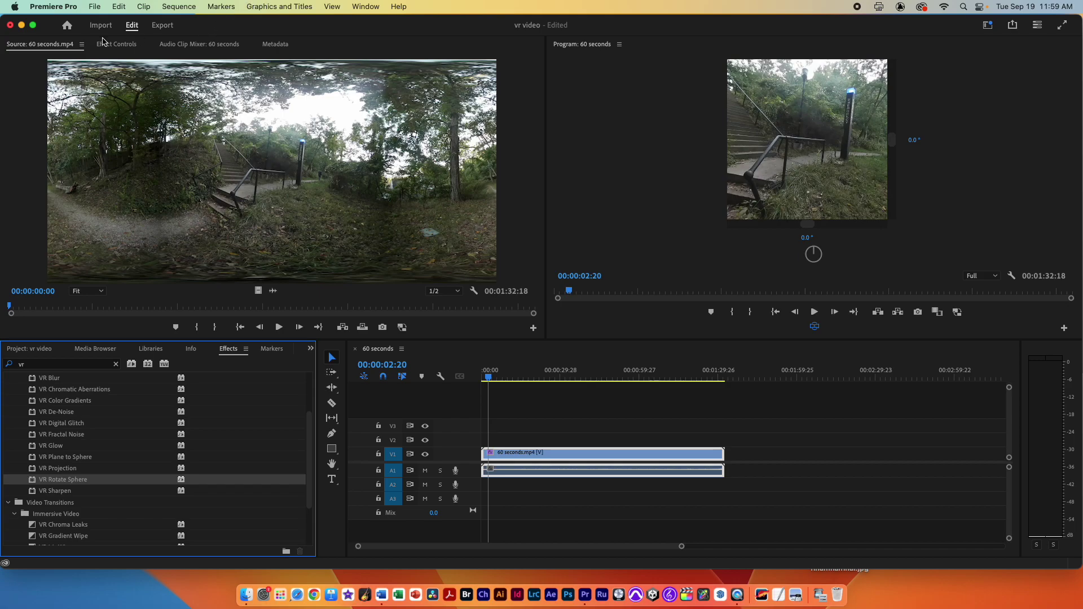
# Step: In Effect Controls, scrub VR Rotate Sphere's Pan (Y axis) to 179°
pyautogui.doubleClick(581, 456)
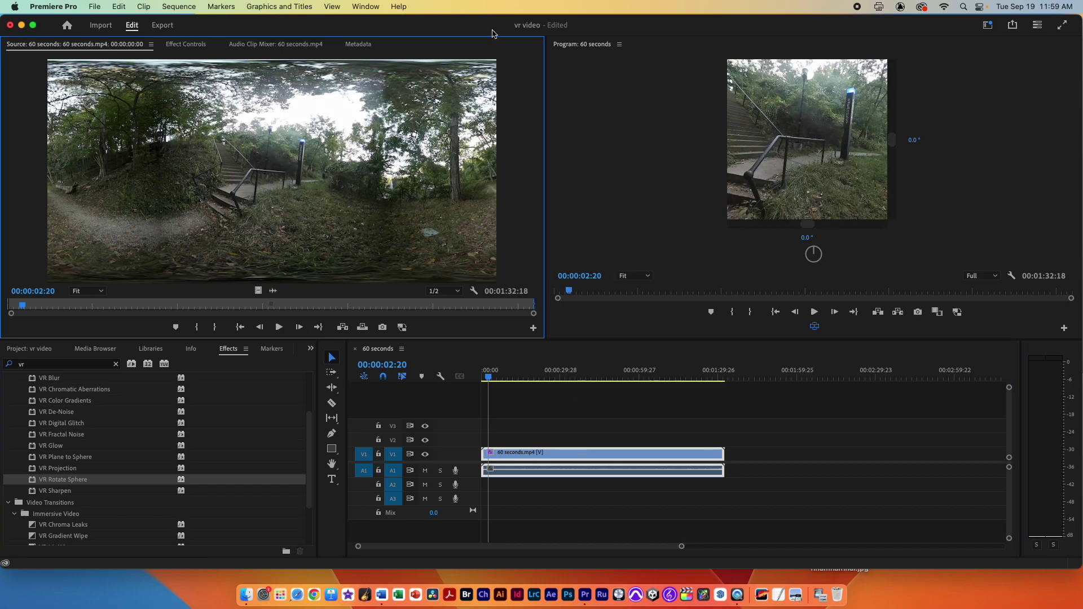
pyautogui.click(186, 44)
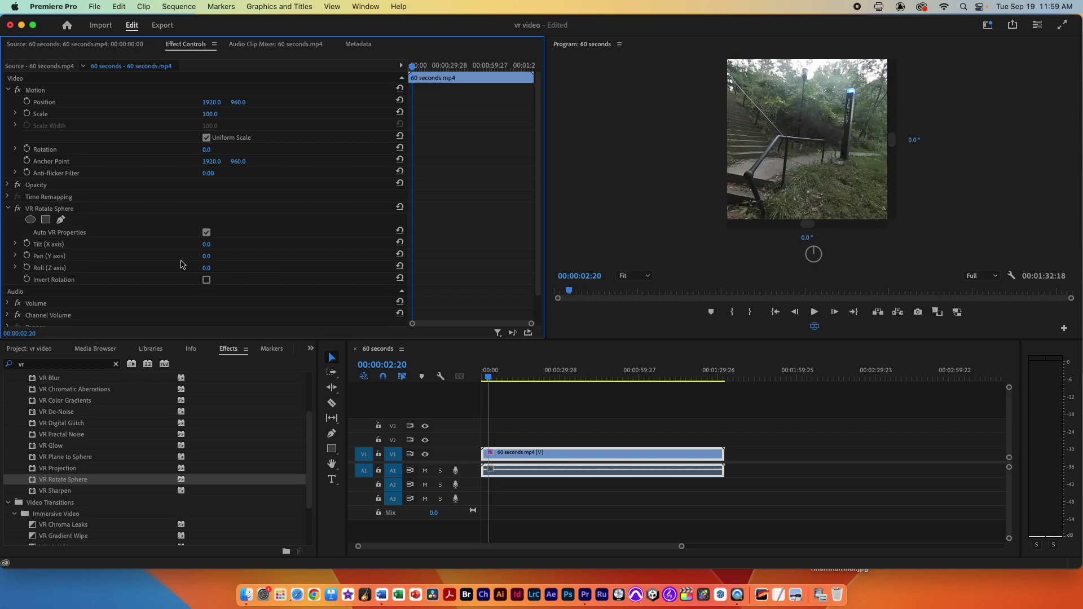
pyautogui.click(206, 261)
pyautogui.moveTo(204, 260); pyautogui.dragTo(425, 261)
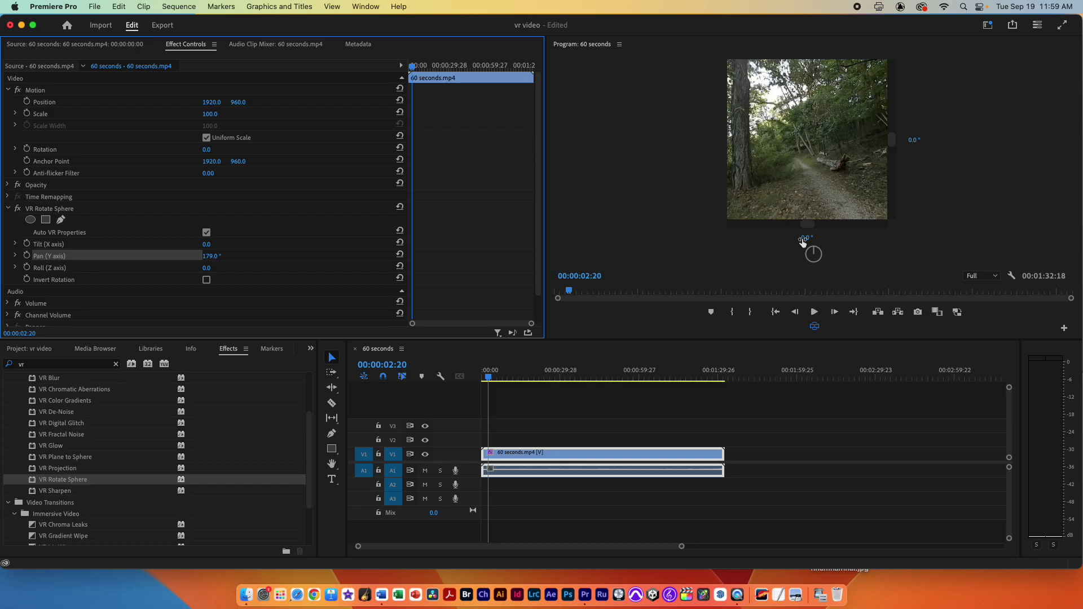
# Step: In the flat 360° frame, try a Pan (Y axis) of 76°, then return to VR view
pyautogui.click(814, 326)
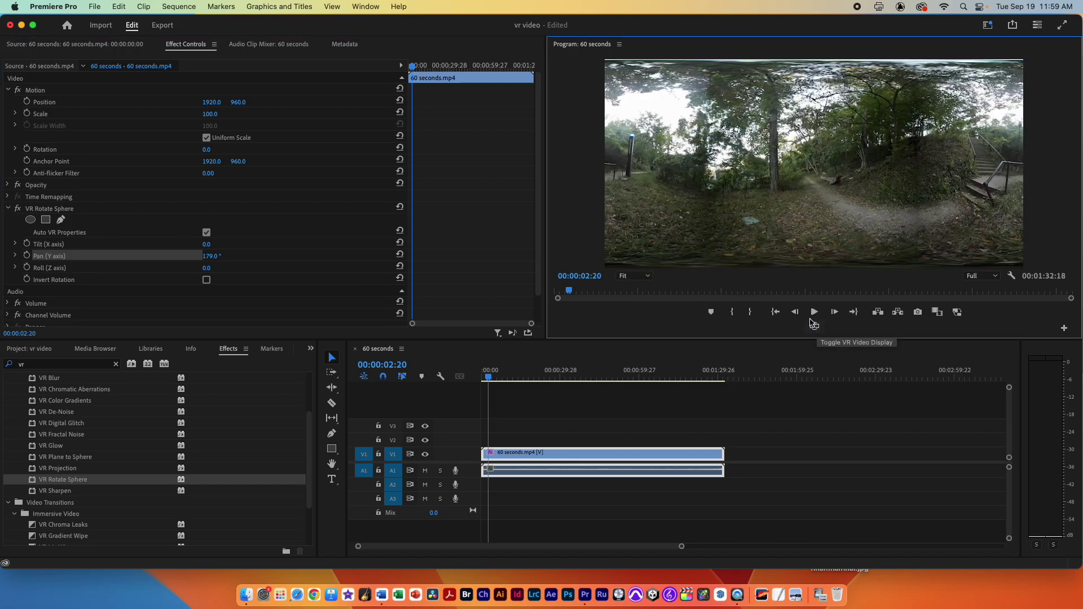
pyautogui.moveTo(210, 256)
pyautogui.mouseDown()
pyautogui.moveTo(153, 256)
pyautogui.moveTo(221, 255)
pyautogui.moveTo(204, 244)
pyautogui.mouseUp()
pyautogui.click(813, 325)
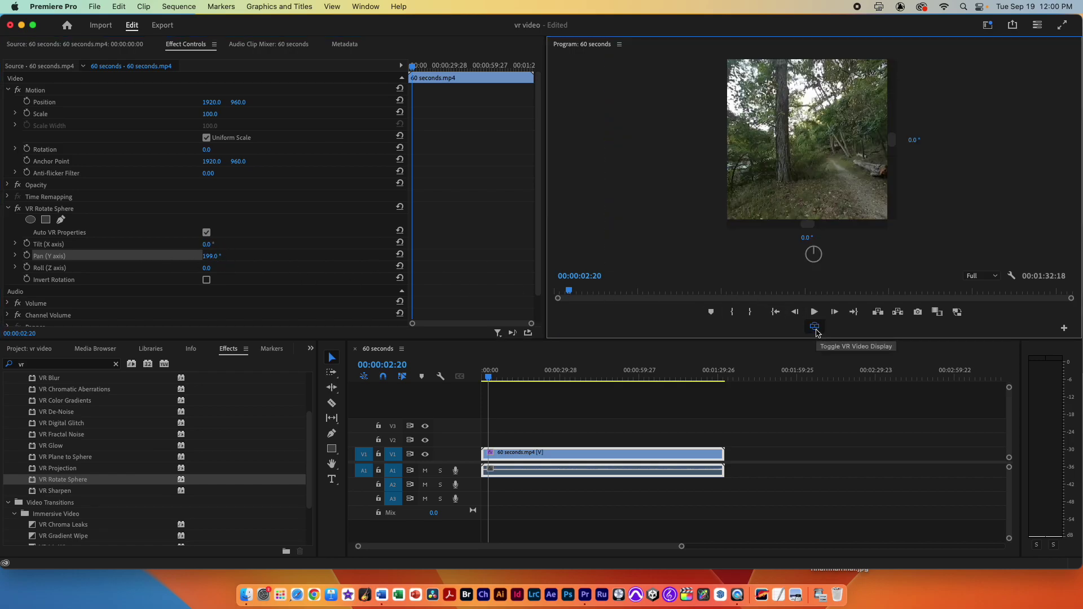
# Step: Try tilting toward the canopy and rolling to -24°, undoing both back to 0°
pyautogui.moveTo(212, 244); pyautogui.dragTo(268, 244)
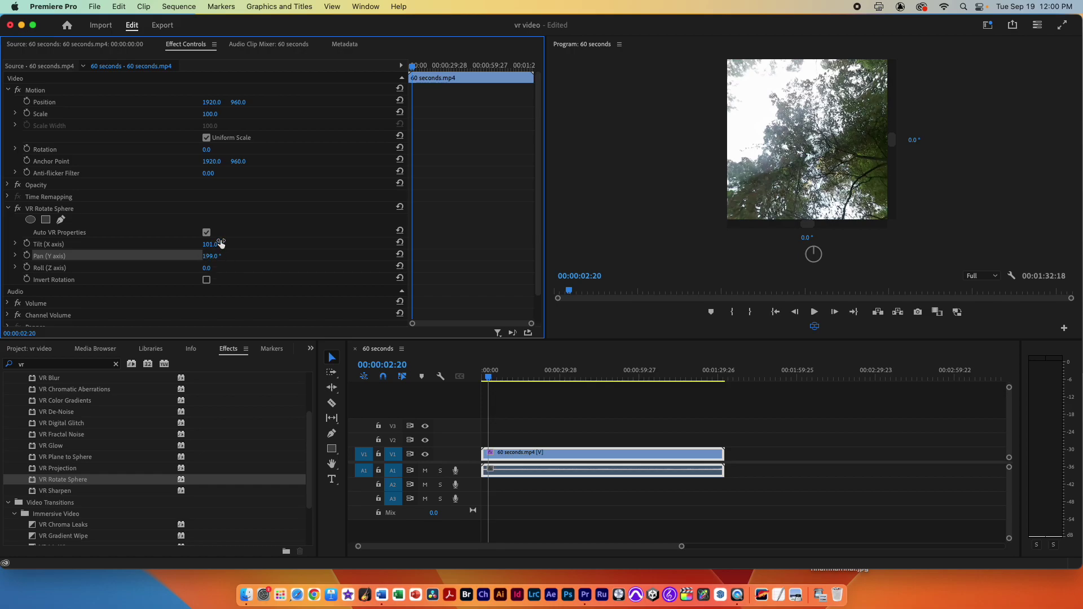
pyautogui.press('super+z')
pyautogui.moveTo(207, 268); pyautogui.dragTo(193, 268)
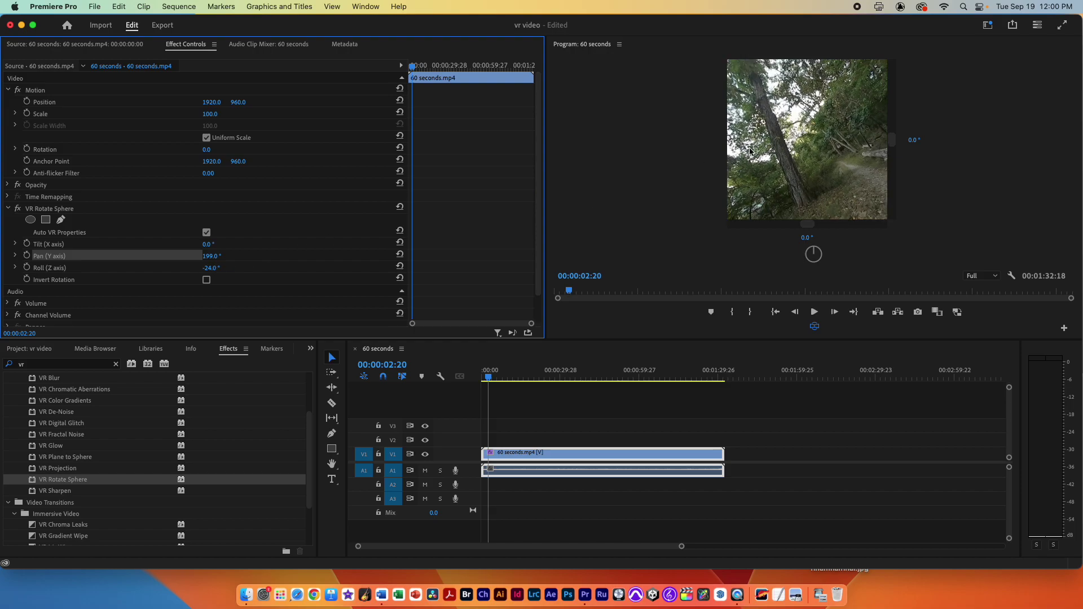
pyautogui.press('super+z')
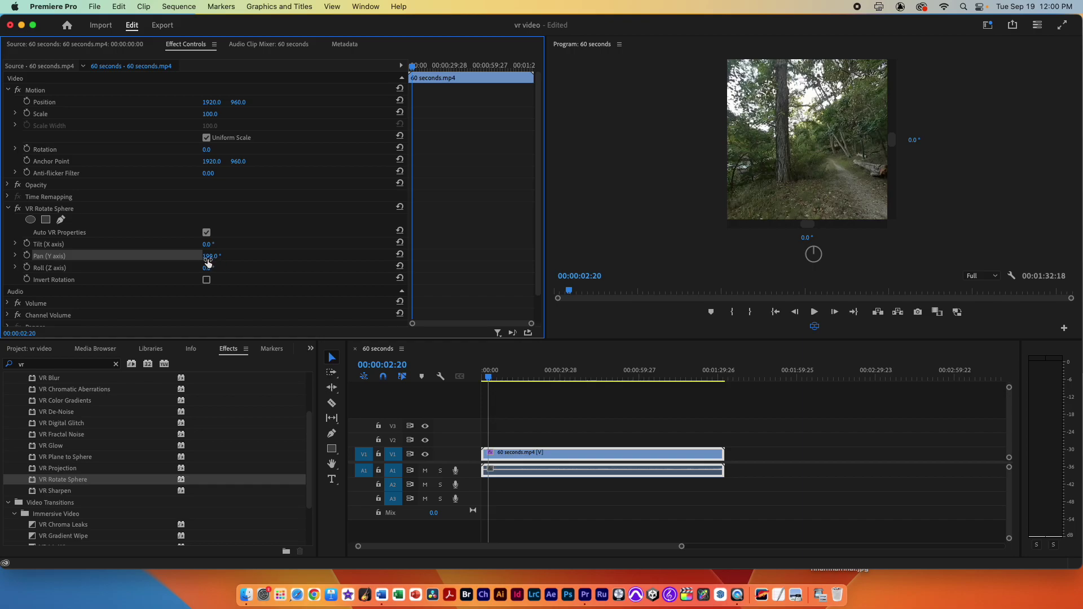
# Step: Try Pan 172°, undo it, and settle VR Rotate Sphere's Pan at 180°
pyautogui.moveTo(215, 260); pyautogui.dragTo(213, 259)
pyautogui.press('super+z')
pyautogui.moveTo(211, 261); pyautogui.dragTo(201, 261)
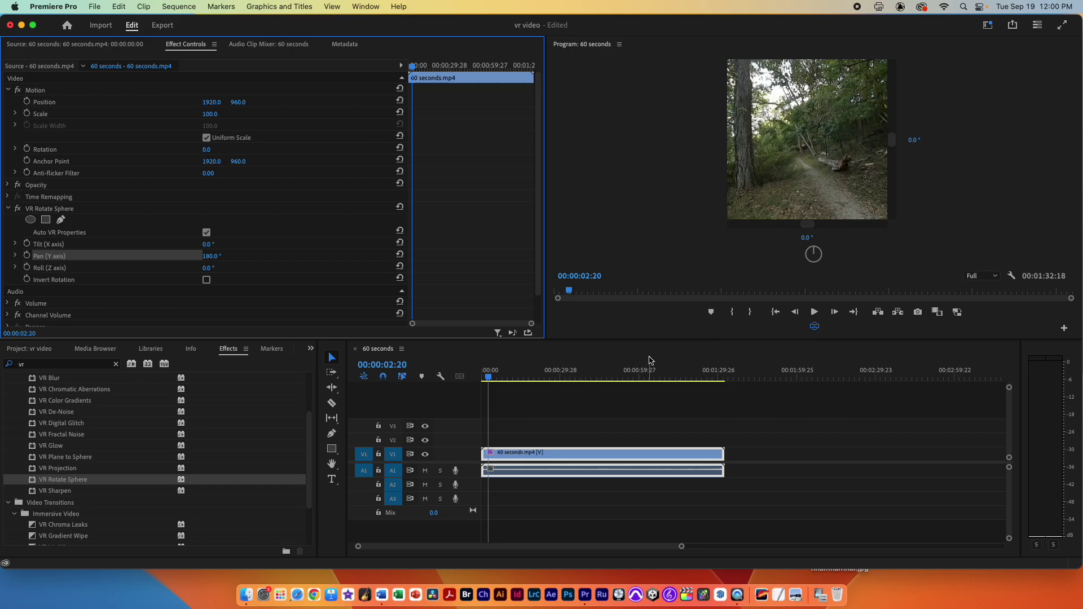
# Step: Move the playhead to 00:00:31:28, shorten the 360 clip's end, and razor-cut a short section
pyautogui.moveTo(502, 377); pyautogui.dragTo(565, 376)
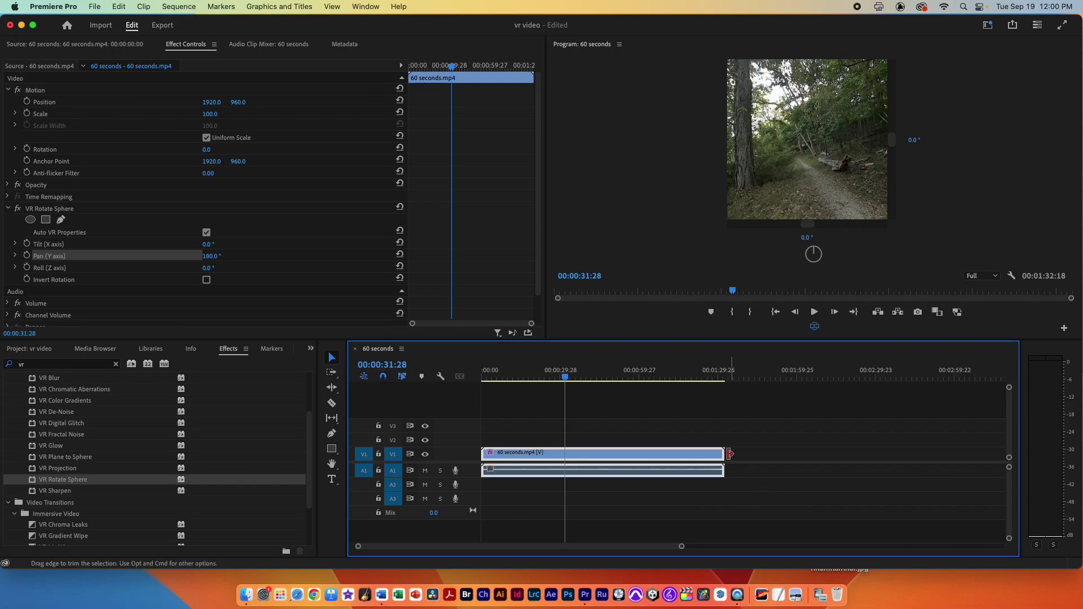
pyautogui.moveTo(724, 454); pyautogui.dragTo(701, 455)
pyautogui.moveTo(485, 454)
pyautogui.mouseDown()
pyautogui.moveTo(541, 454)
pyautogui.moveTo(483, 455)
pyautogui.mouseUp()
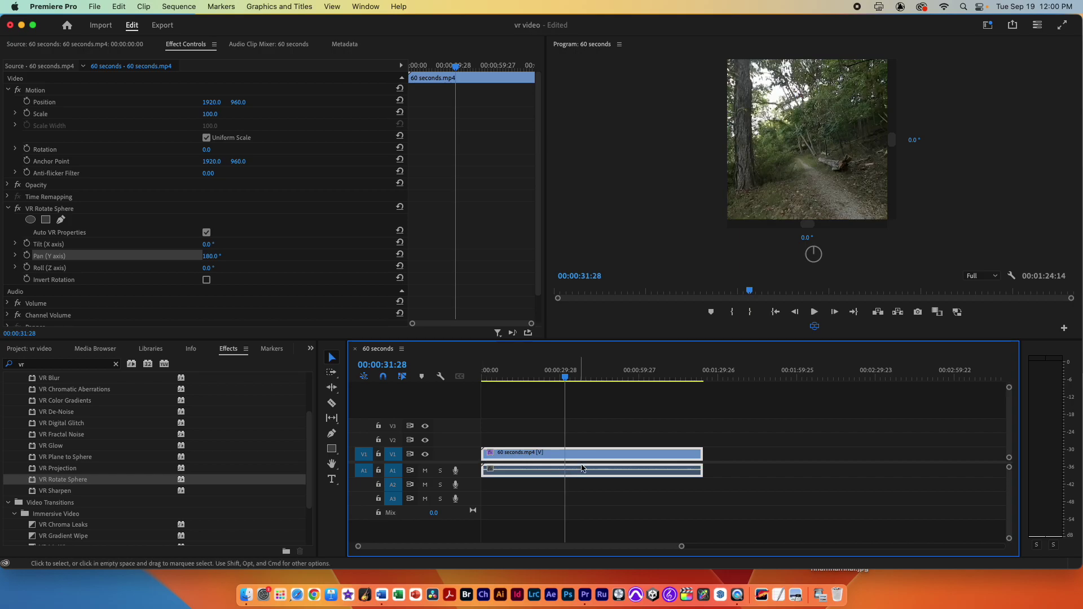
pyautogui.click(332, 403)
pyautogui.click(637, 455)
pyautogui.click(621, 454)
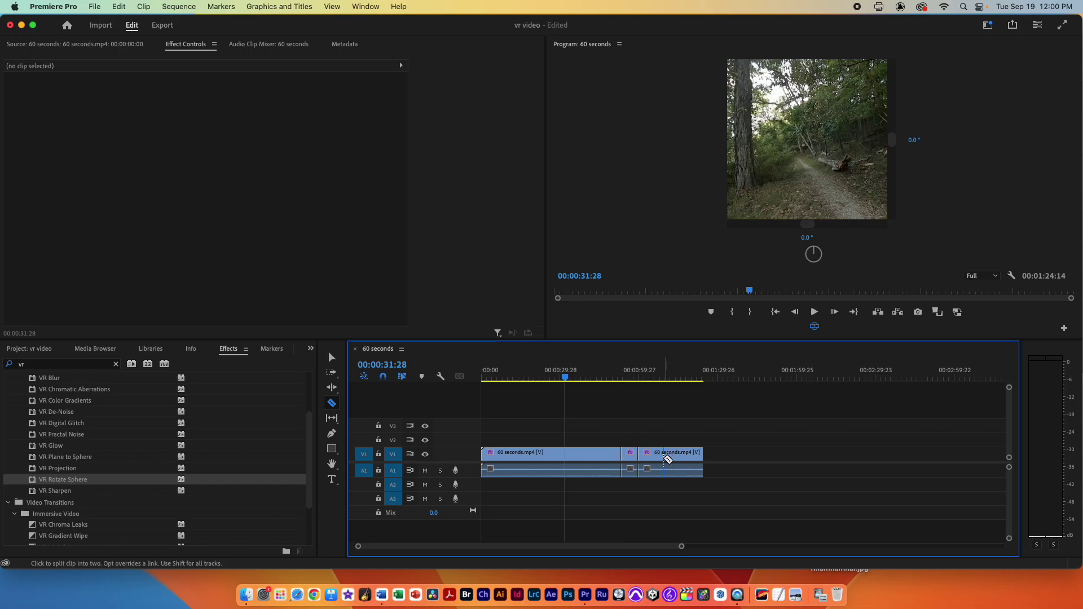
# Step: Delete the short cut section and its gap, then lengthen the second clip's end
pyautogui.click(327, 359)
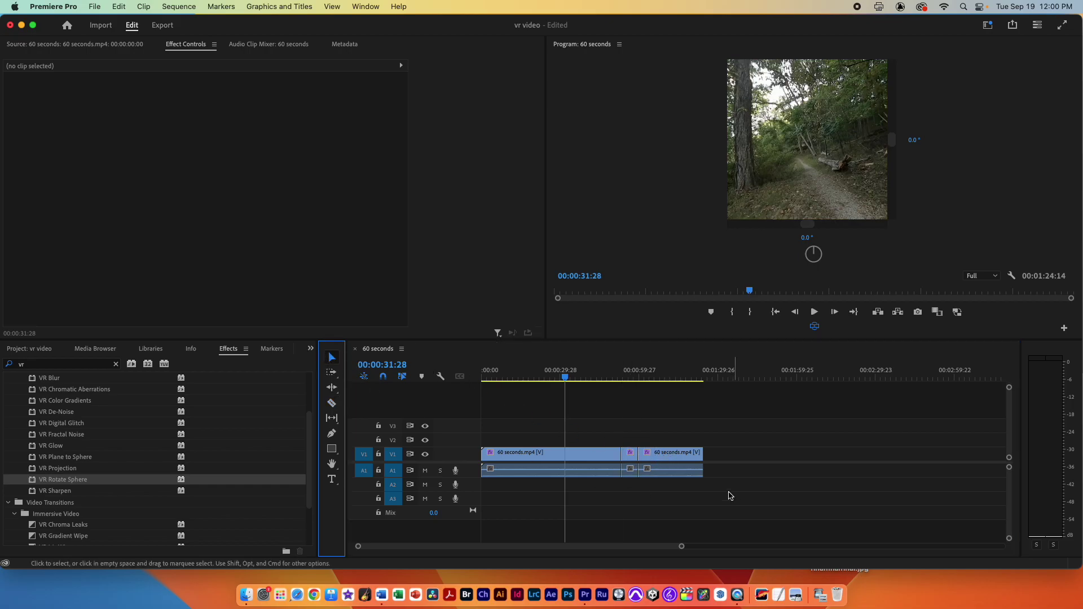
pyautogui.click(629, 455)
pyautogui.press('Delete')
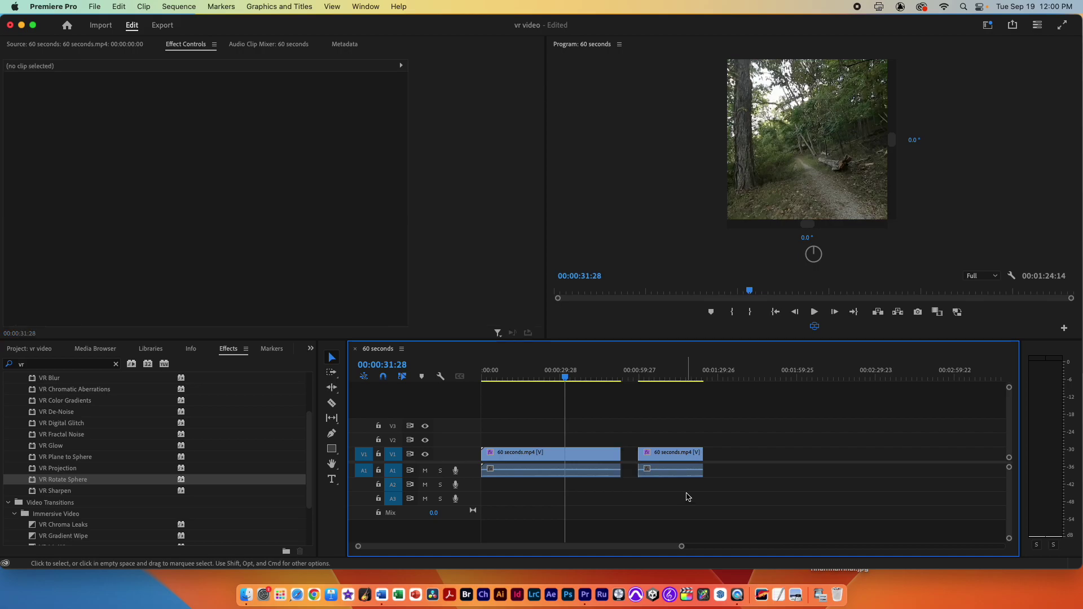
pyautogui.click(633, 458)
pyautogui.press('Delete')
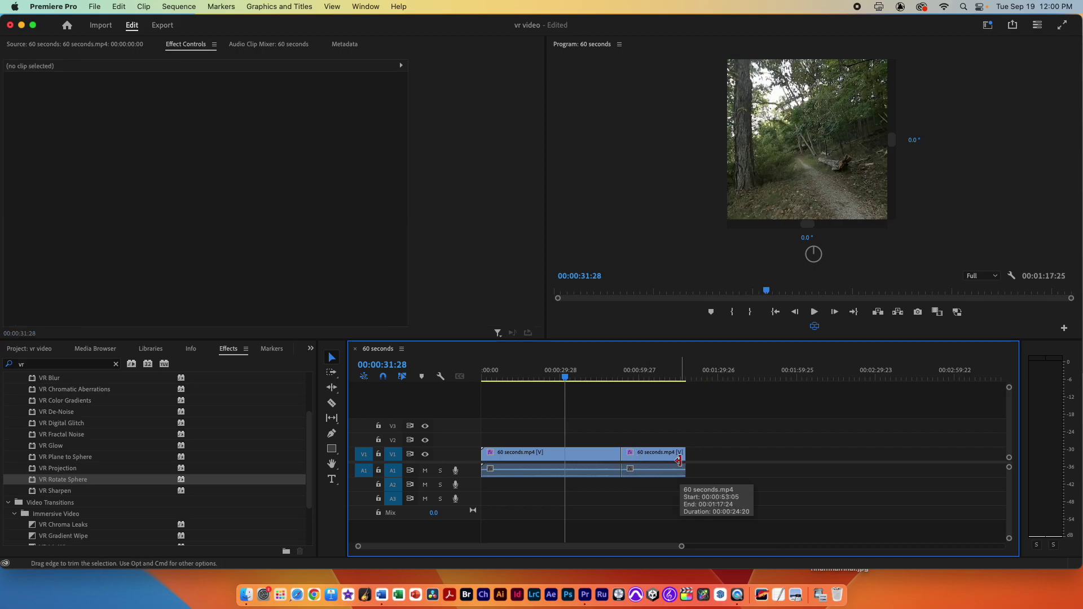
pyautogui.moveTo(679, 460); pyautogui.dragTo(703, 460)
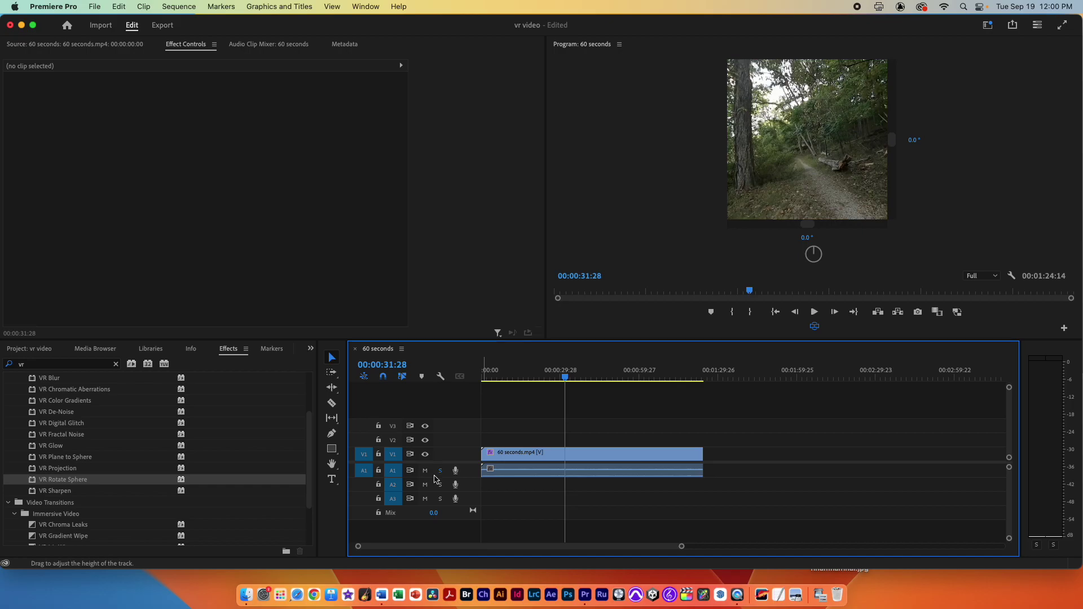
# Step: Expand track A1 and reveal the 360 clip's Volume settings in Effect Controls
pyautogui.doubleClick(381, 477)
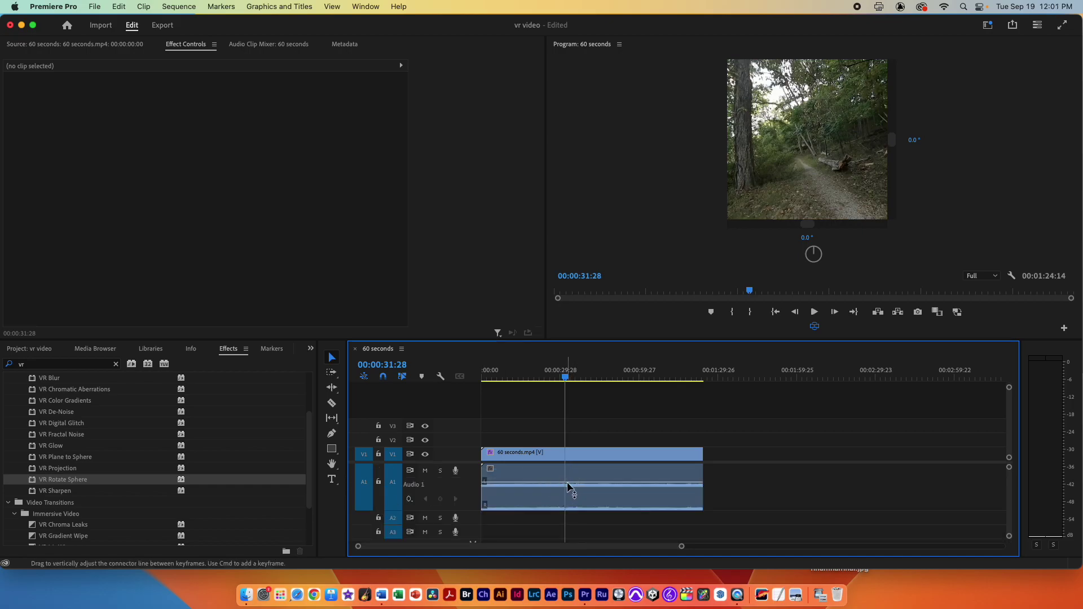
pyautogui.moveTo(564, 482)
pyautogui.mouseDown()
pyautogui.moveTo(564, 502)
pyautogui.moveTo(564, 478)
pyautogui.mouseUp()
pyautogui.doubleClick(580, 501)
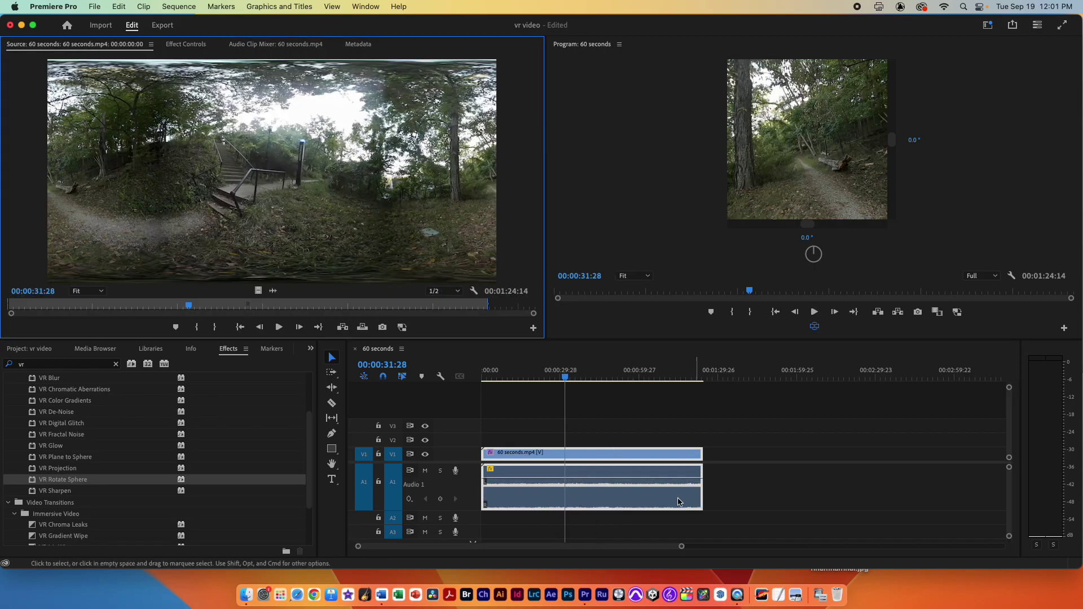
pyautogui.click(182, 44)
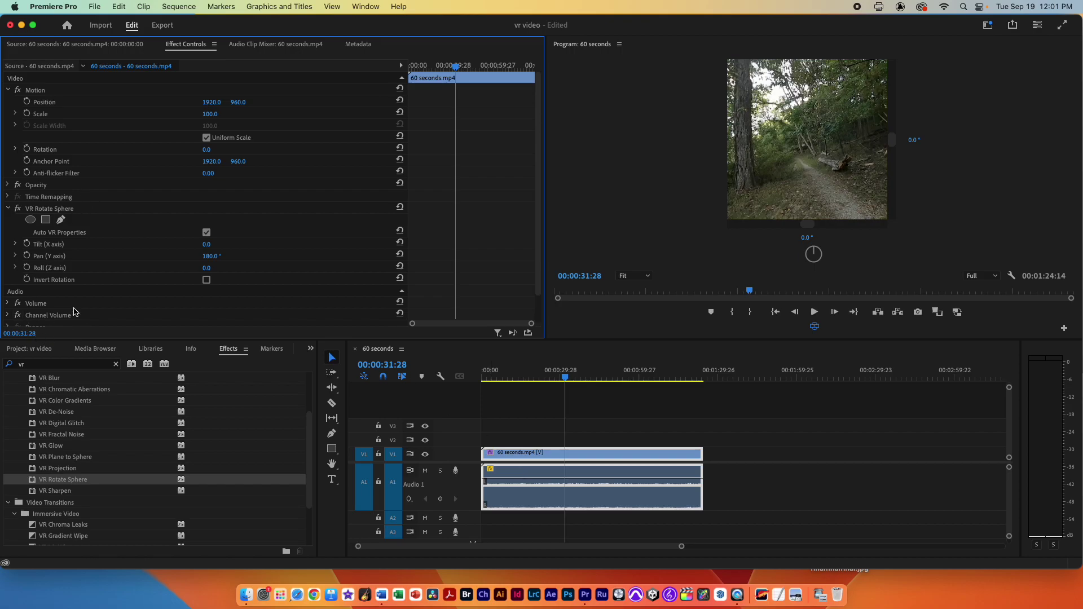
pyautogui.click(13, 306)
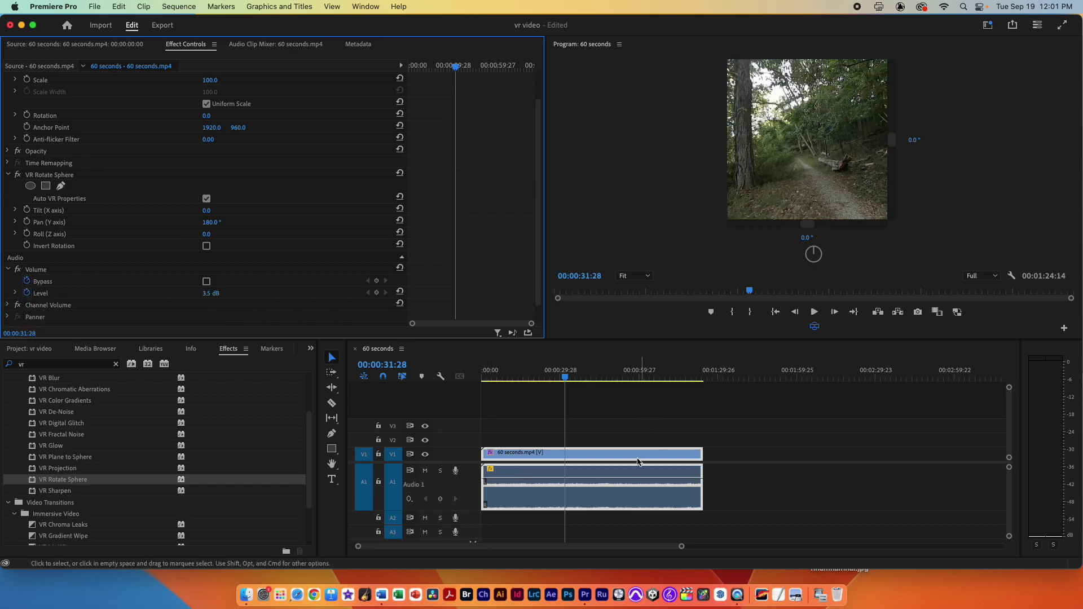
# Step: Bring the clip's Volume Level down to -2.8 dB, then show the Project media list
pyautogui.moveTo(597, 479)
pyautogui.mouseDown()
pyautogui.moveTo(592, 497)
pyautogui.moveTo(590, 484)
pyautogui.mouseUp()
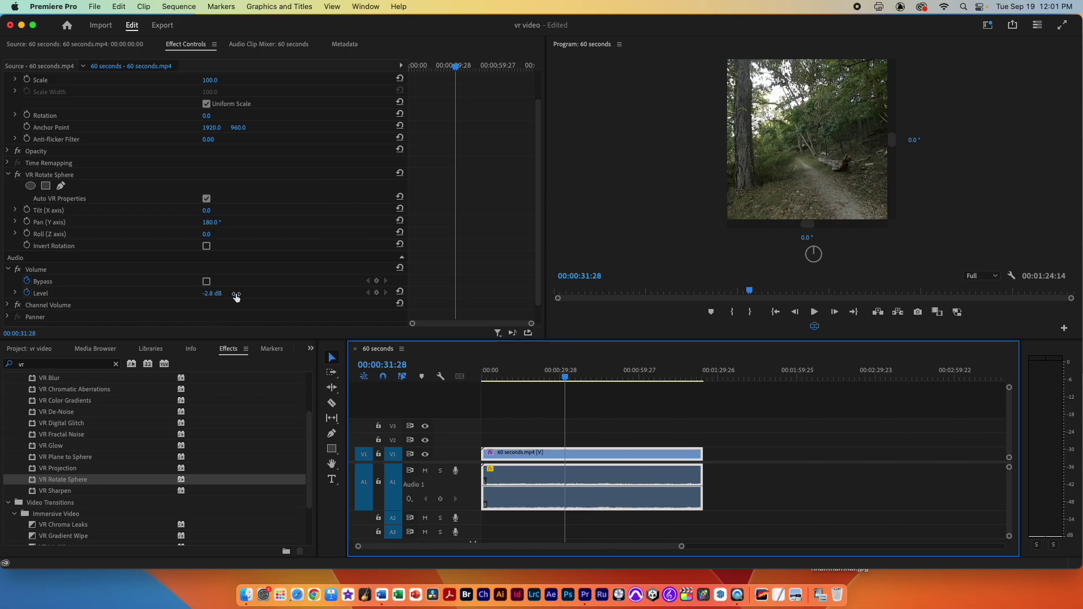
pyautogui.moveTo(213, 293)
pyautogui.mouseDown()
pyautogui.moveTo(193, 293)
pyautogui.moveTo(213, 293)
pyautogui.mouseUp()
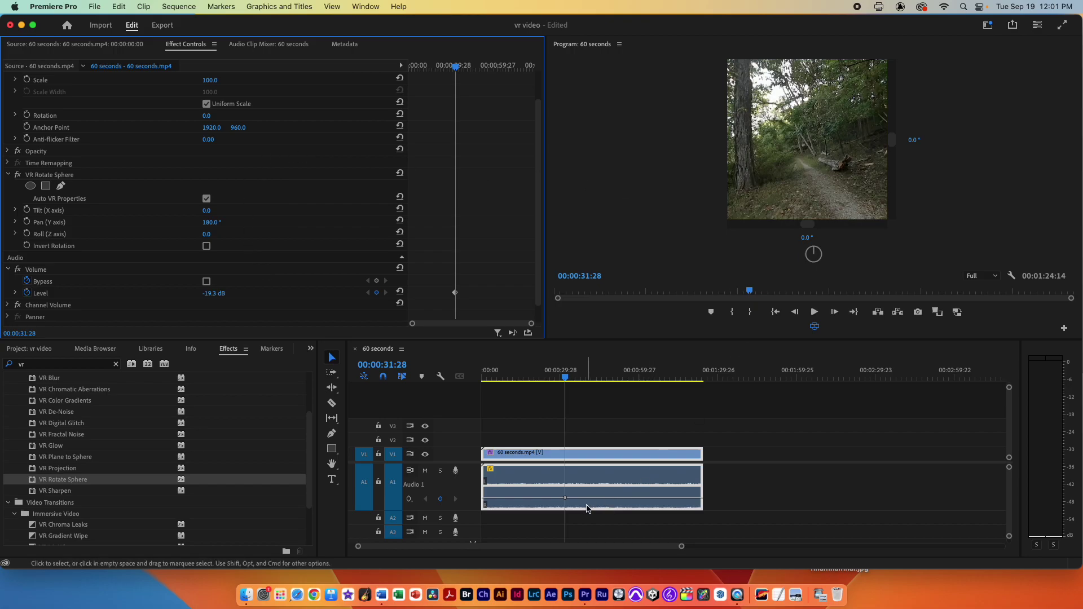
pyautogui.moveTo(574, 499); pyautogui.dragTo(577, 496)
pyautogui.press('super+z')
pyautogui.press('super+z')
pyautogui.press('super+z')
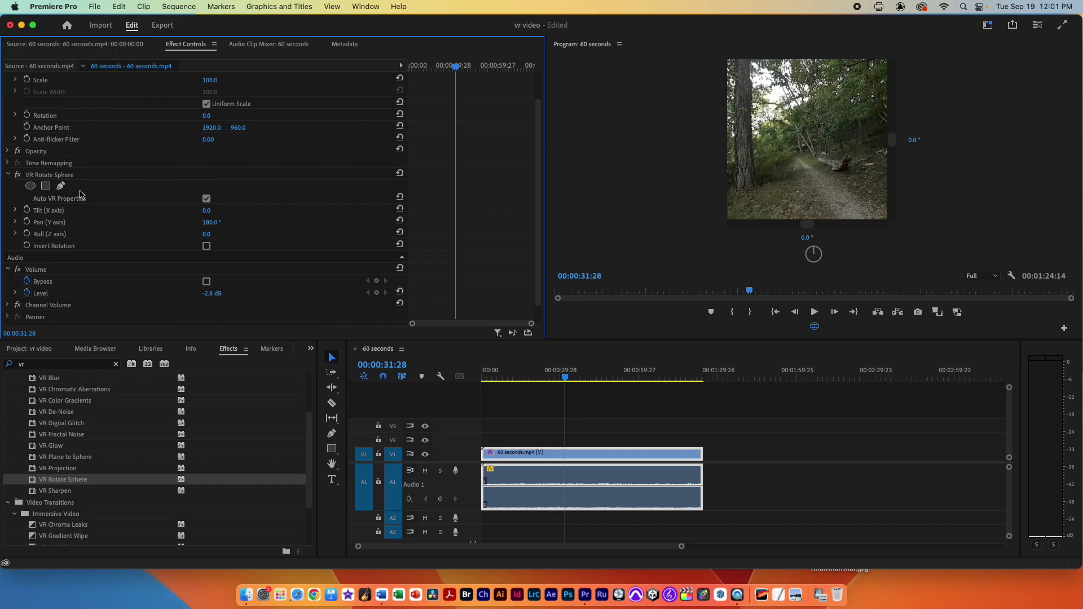
pyautogui.click(42, 349)
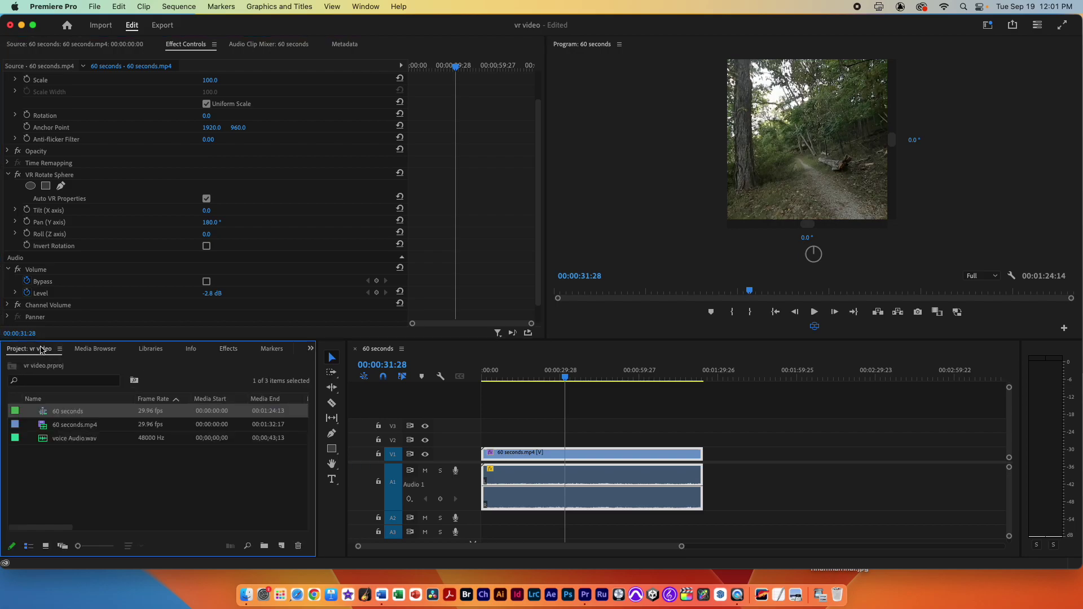
# Step: Mark In 00;00;09;27 and Out 00;00;42;15 on voice Audio.wav and drop it audio-only onto A2
pyautogui.doubleClick(49, 436)
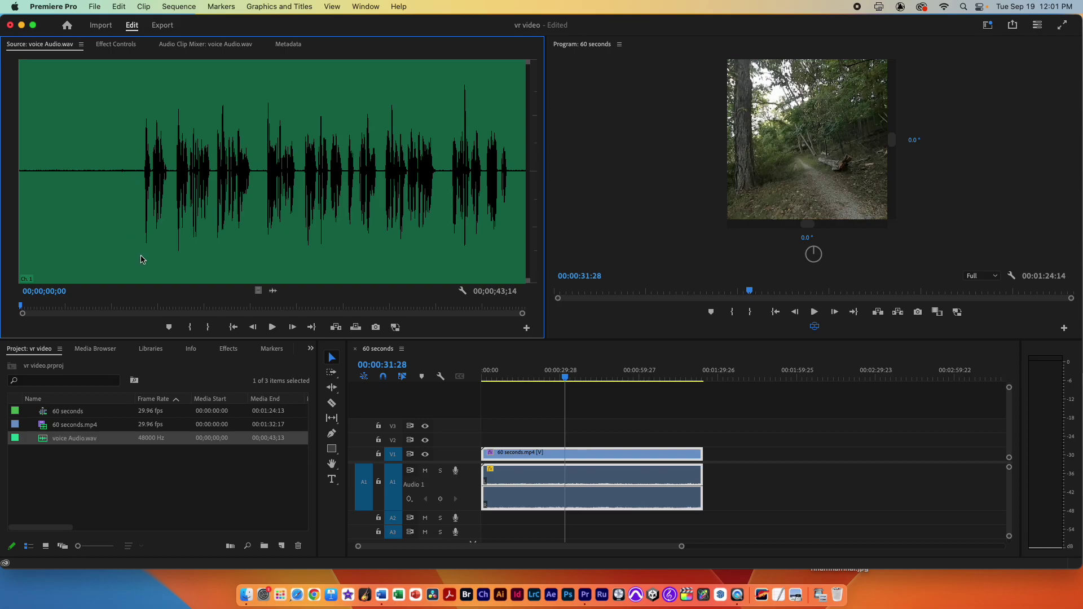
pyautogui.moveTo(52, 197); pyautogui.dragTo(135, 209)
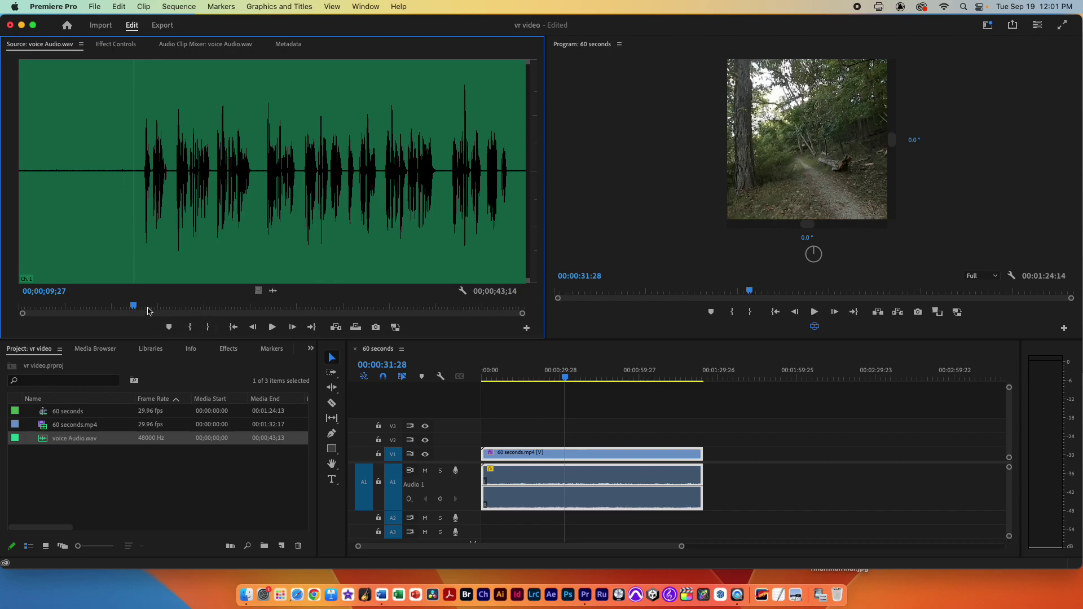
pyautogui.press('i')
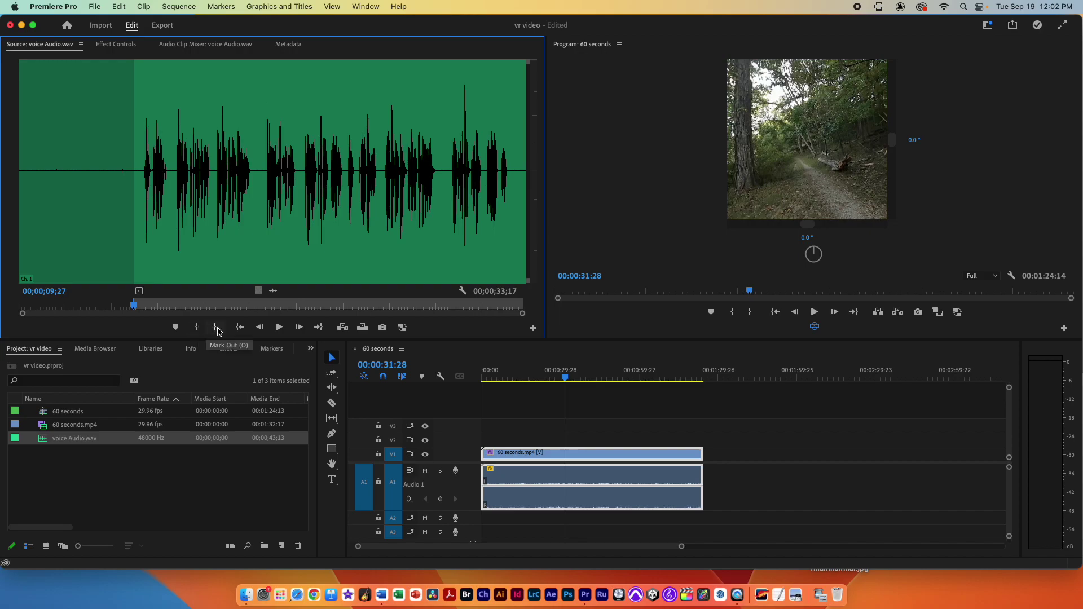
pyautogui.moveTo(367, 248); pyautogui.dragTo(515, 237)
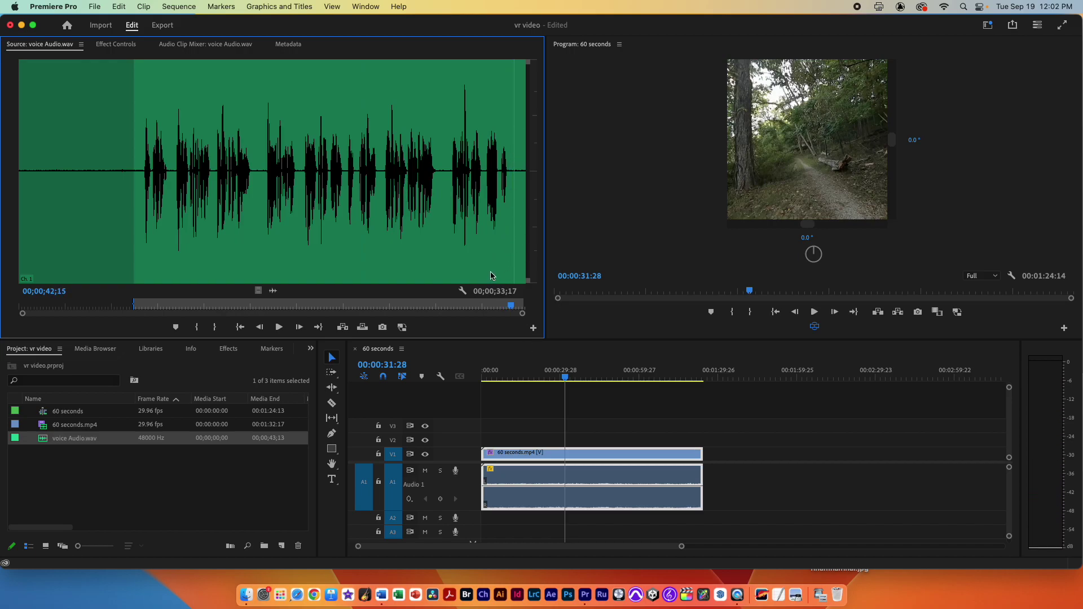
pyautogui.press('o')
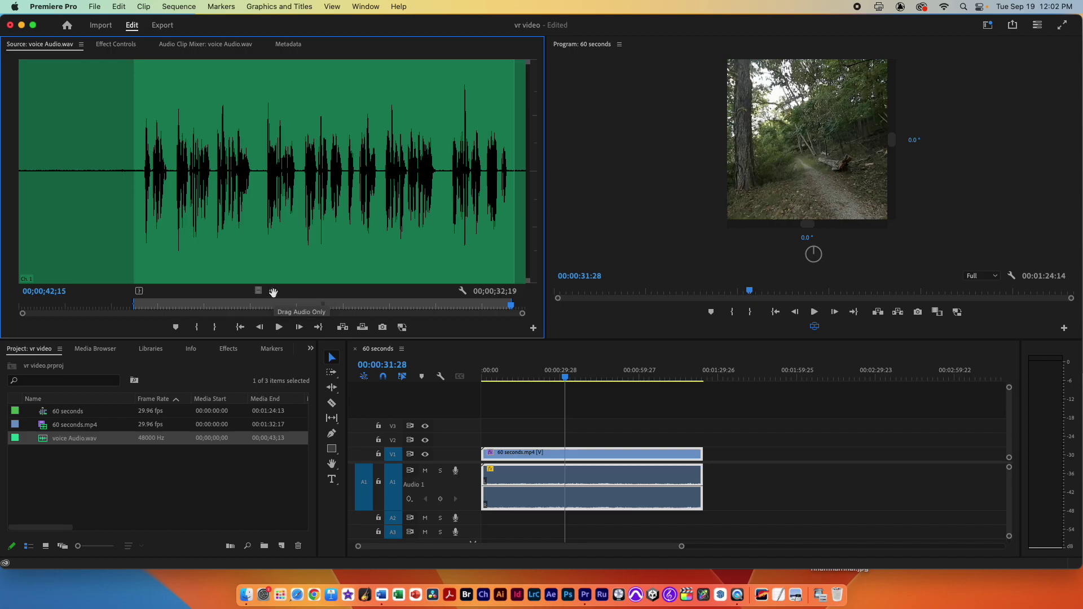
pyautogui.moveTo(273, 291); pyautogui.dragTo(501, 519)
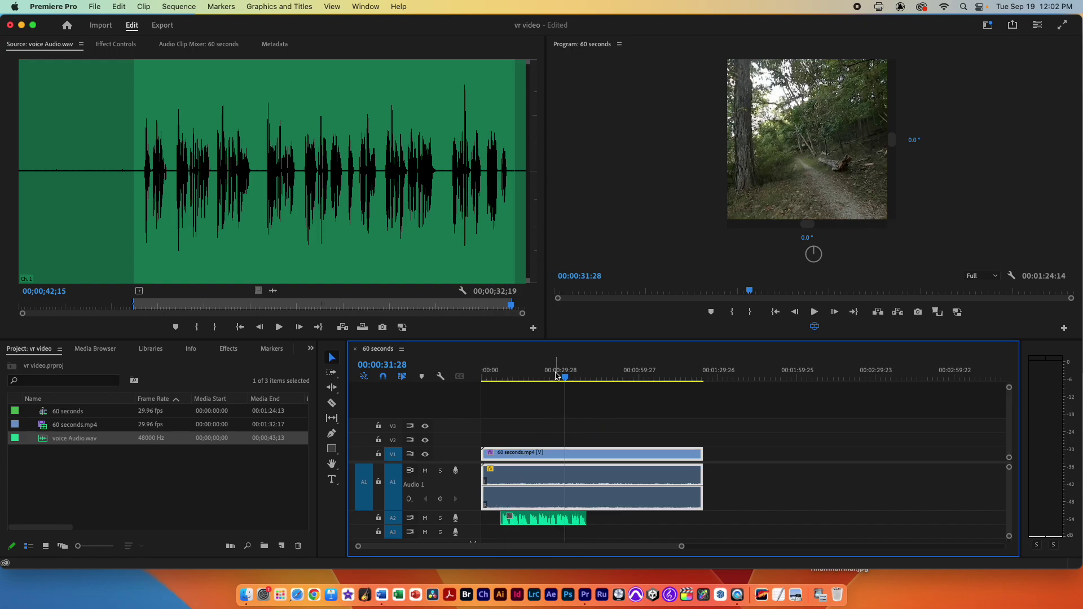
# Step: Trim the 360 clip's start near 00:00:10:18 and its end to match the voice clip
pyautogui.moveTo(556, 375); pyautogui.dragTo(508, 379)
pyautogui.moveTo(497, 377); pyautogui.dragTo(501, 378)
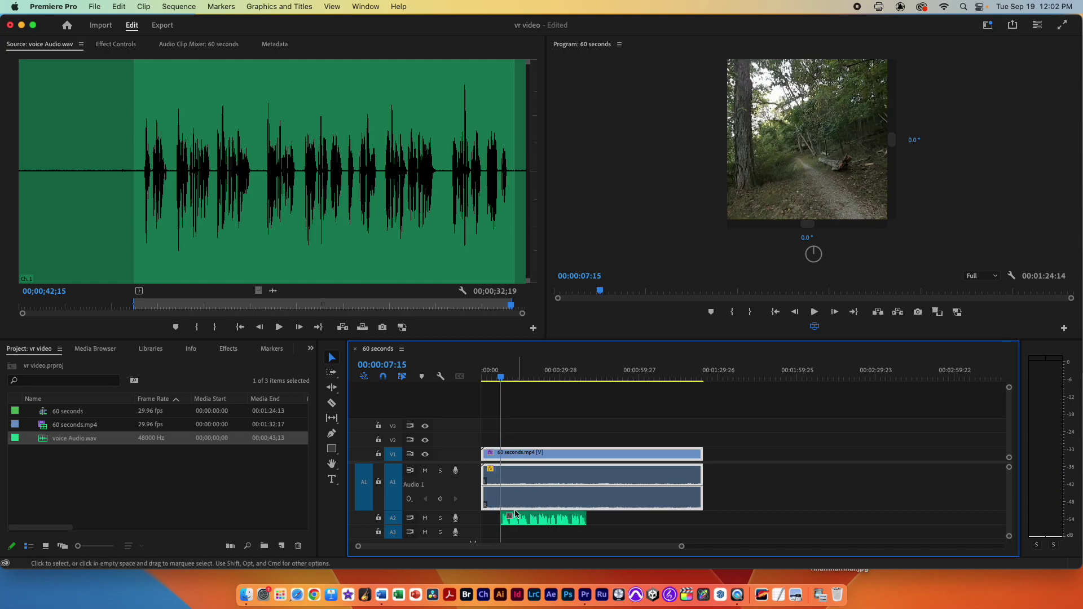
pyautogui.press('space')
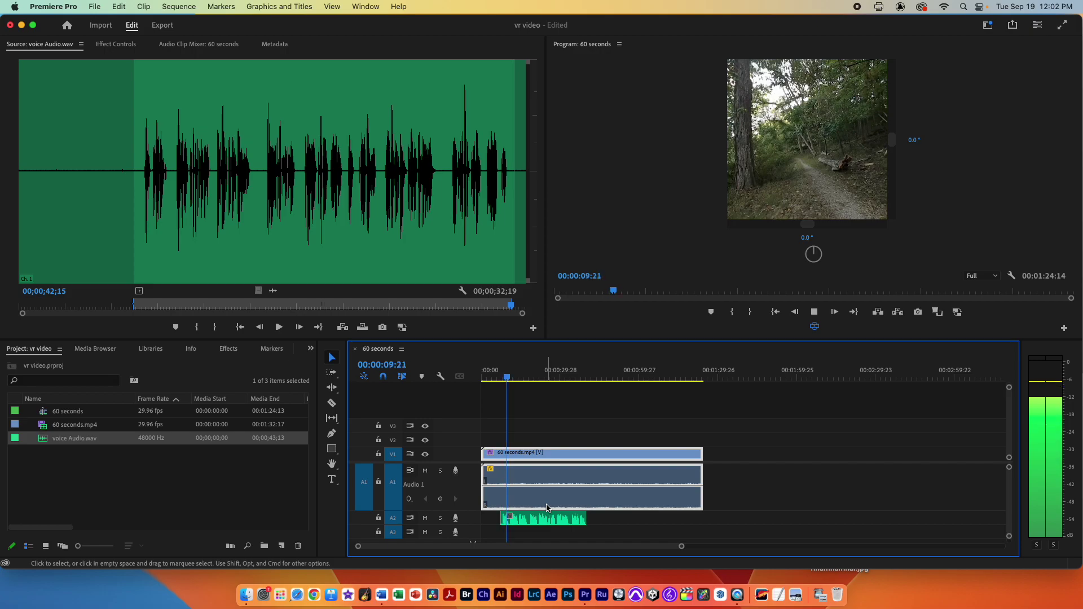
pyautogui.press('space')
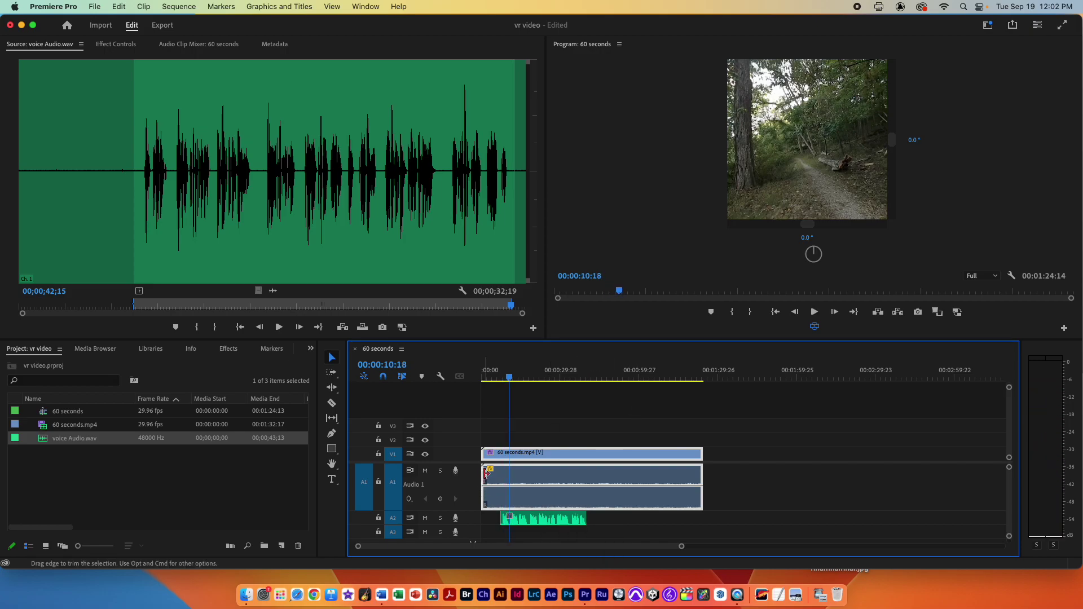
pyautogui.moveTo(484, 474); pyautogui.dragTo(503, 474)
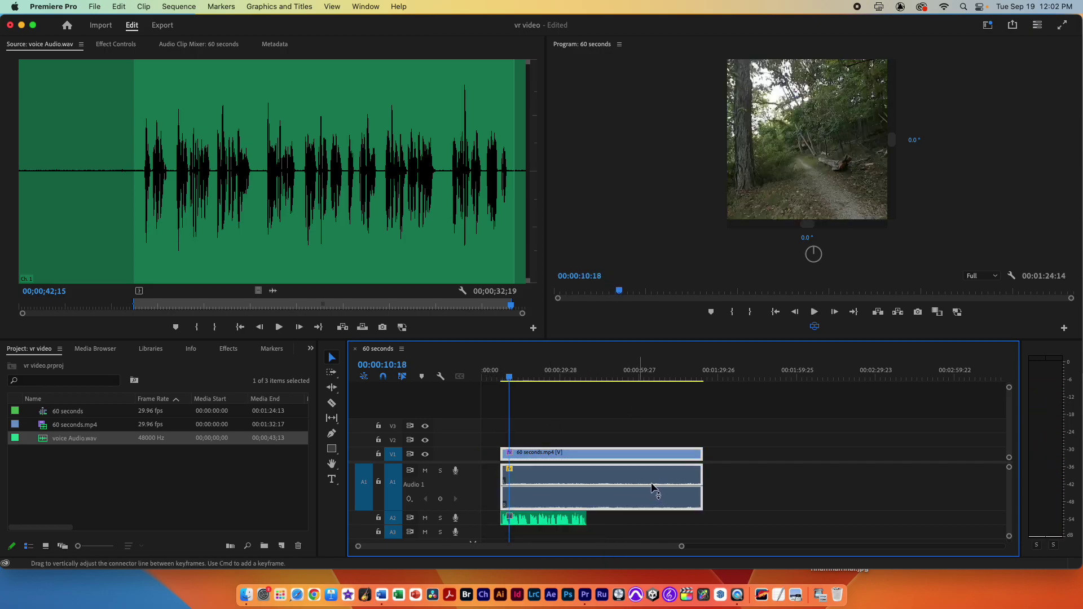
pyautogui.moveTo(702, 476); pyautogui.dragTo(586, 477)
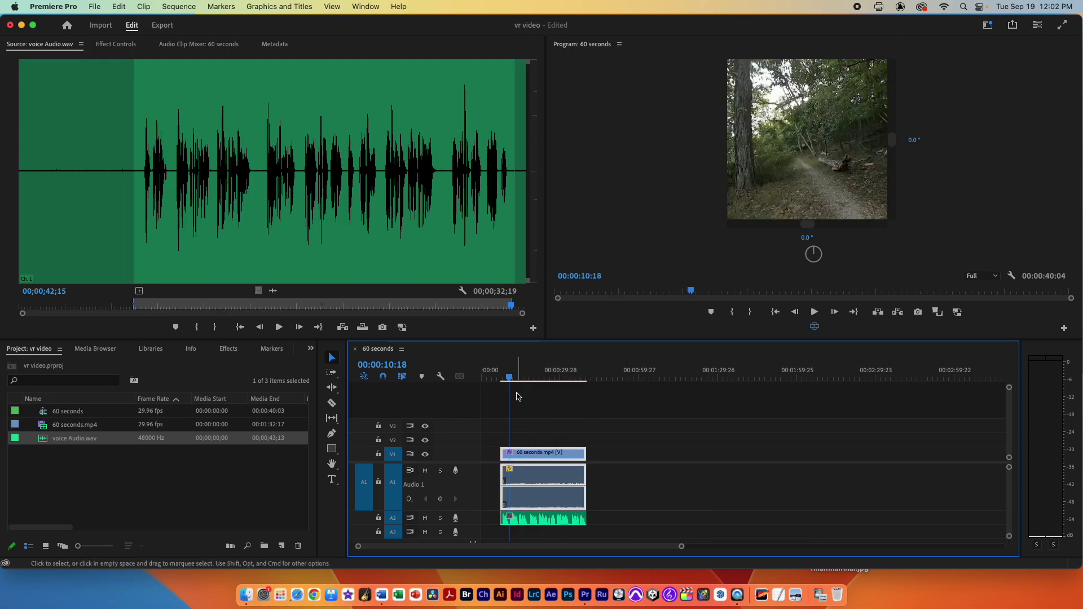
pyautogui.click(502, 378)
pyautogui.press('space')
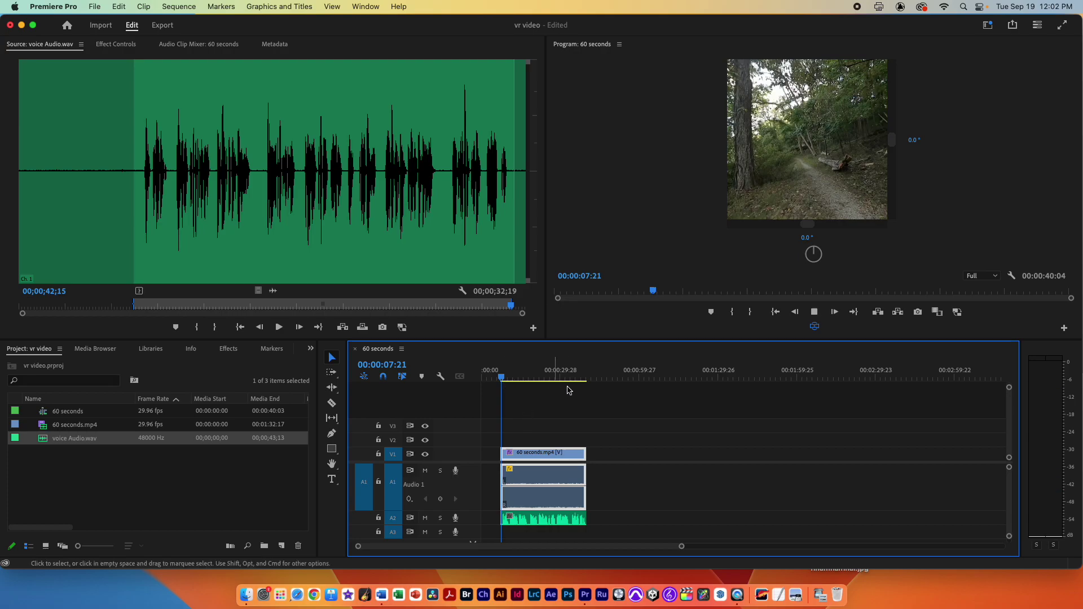
pyautogui.press('space')
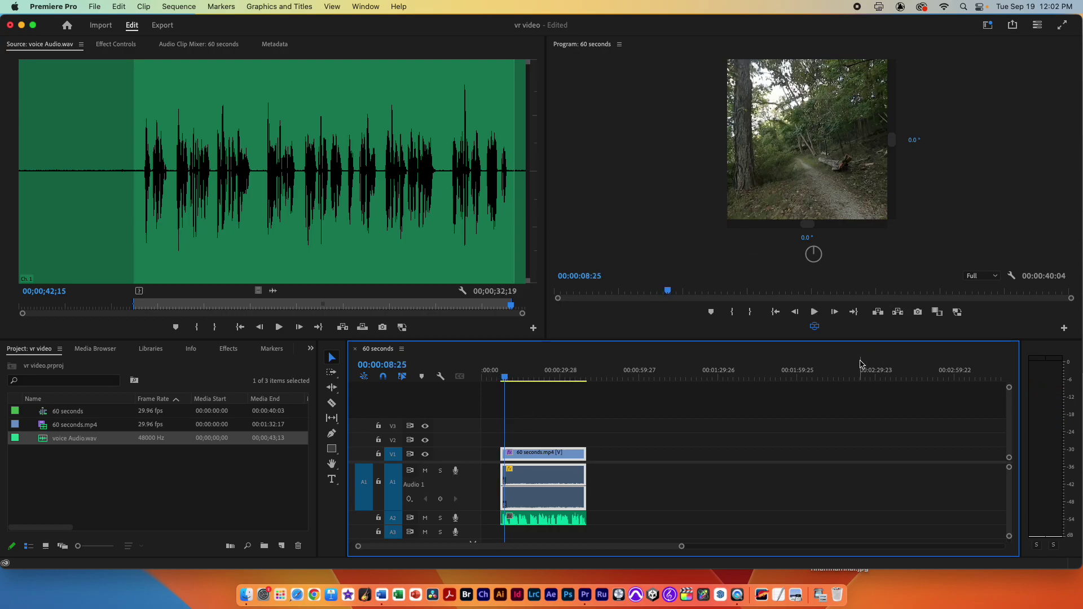
# Step: Delete the leading gap so the 00:00:32:19 sequence starts at zero, and fit the timeline
pyautogui.click(490, 457)
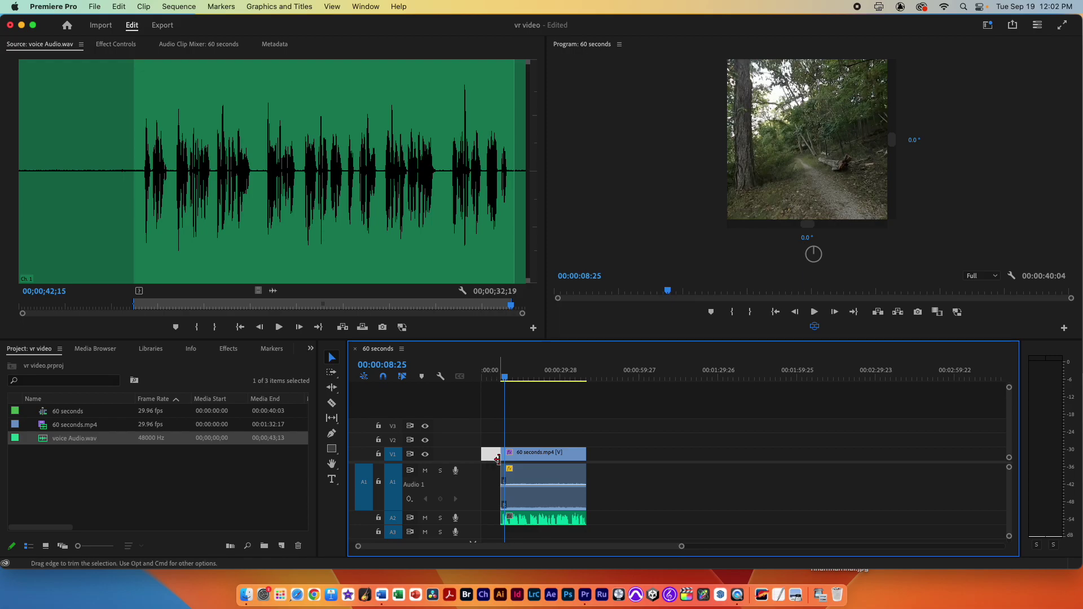
pyautogui.press('Delete')
pyautogui.moveTo(507, 375); pyautogui.dragTo(483, 378)
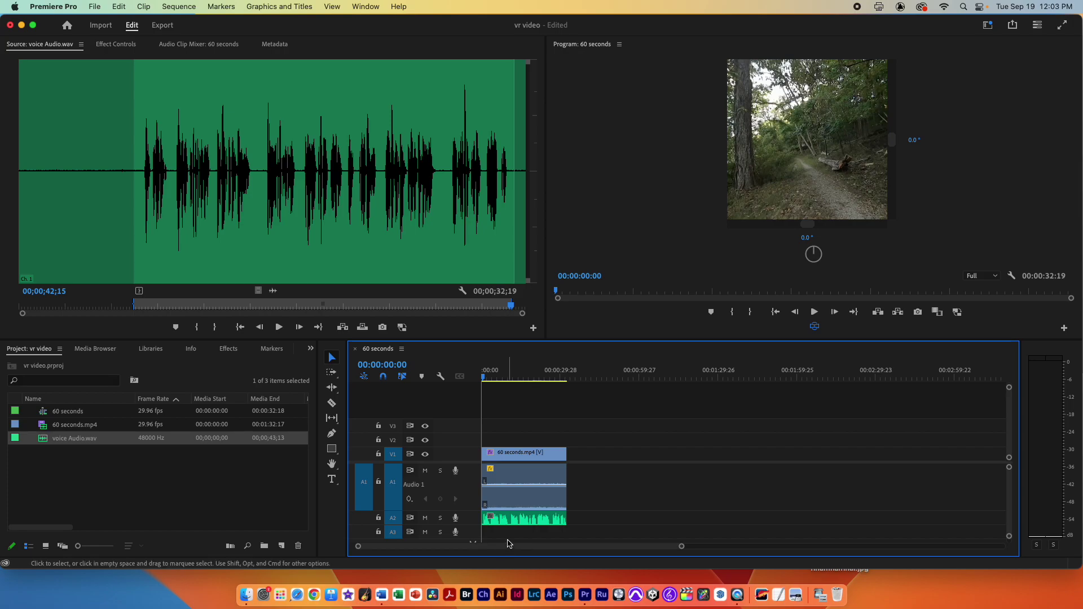
pyautogui.press('\\')
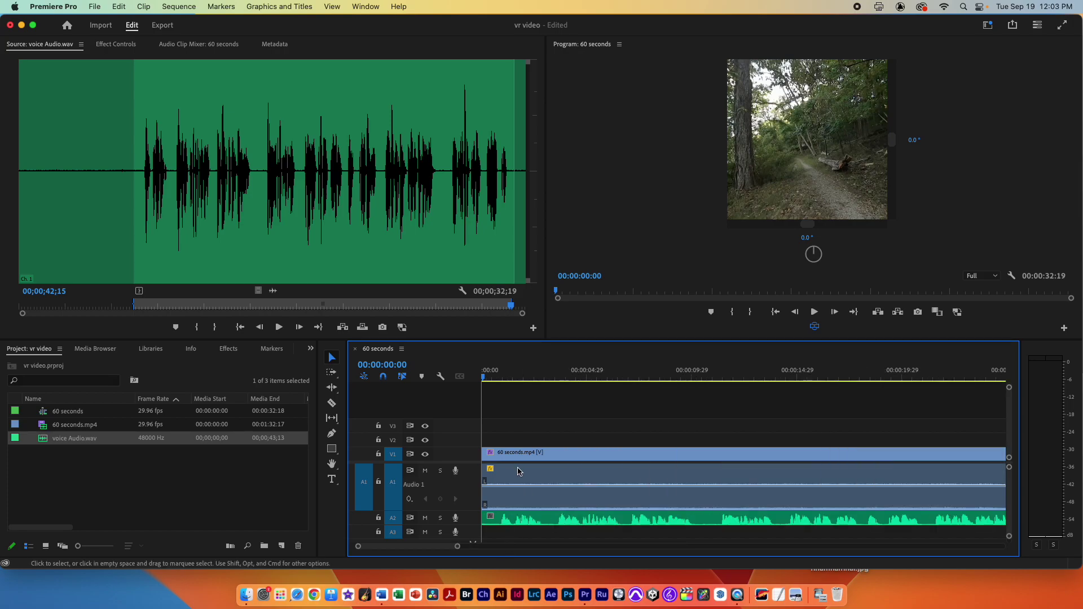
pyautogui.press('-')
pyautogui.press('-')
pyautogui.press('=')
pyautogui.press('=')
pyautogui.press('-')
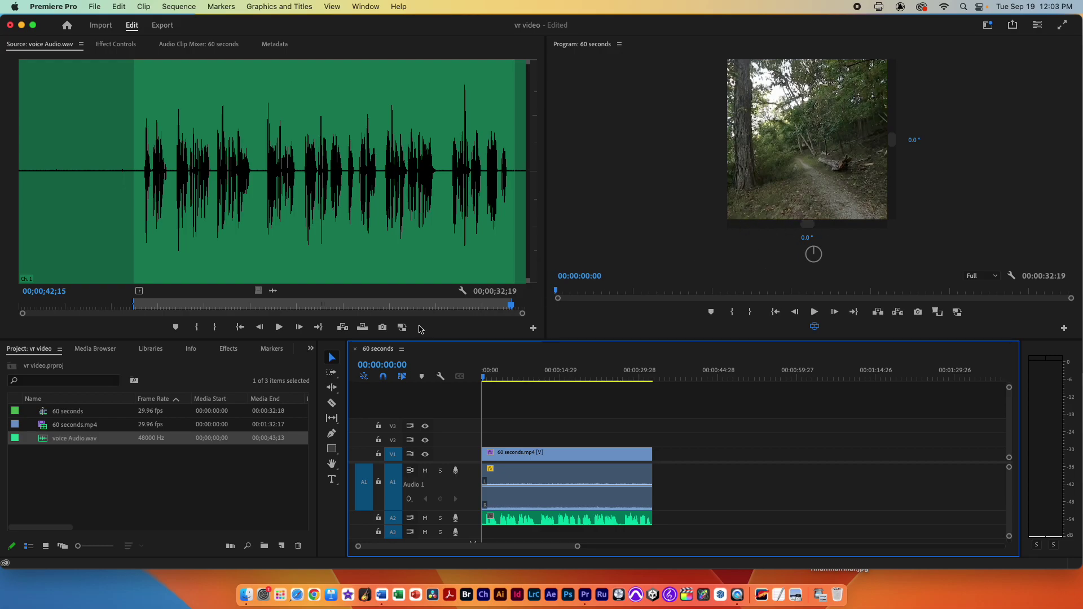
# Step: Type a 'the path' text title over the flat 360 frame, then open Window > Workspaces
pyautogui.click(331, 482)
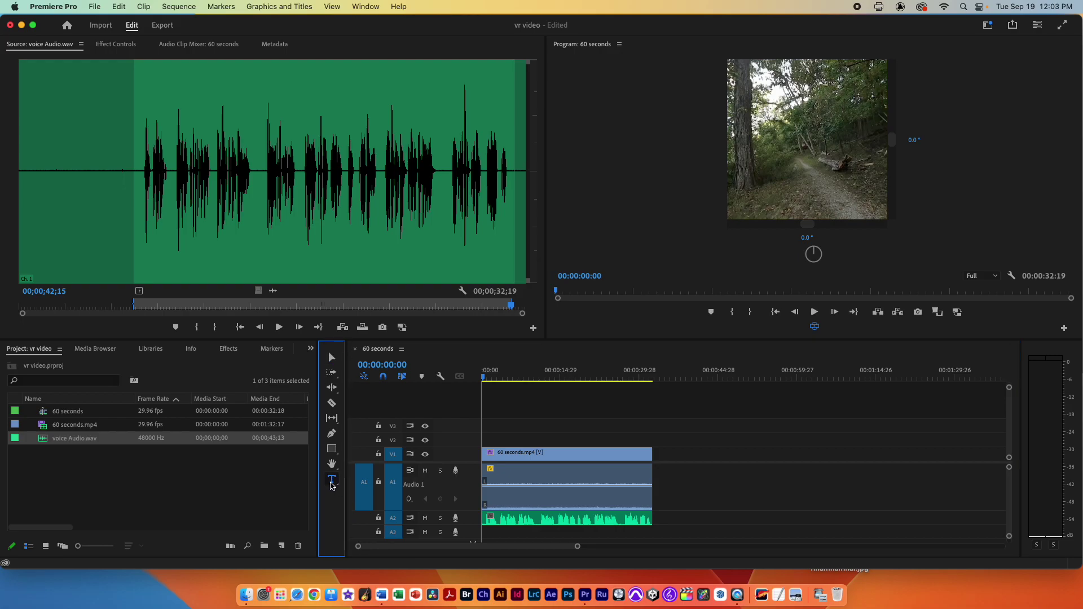
pyautogui.click(814, 326)
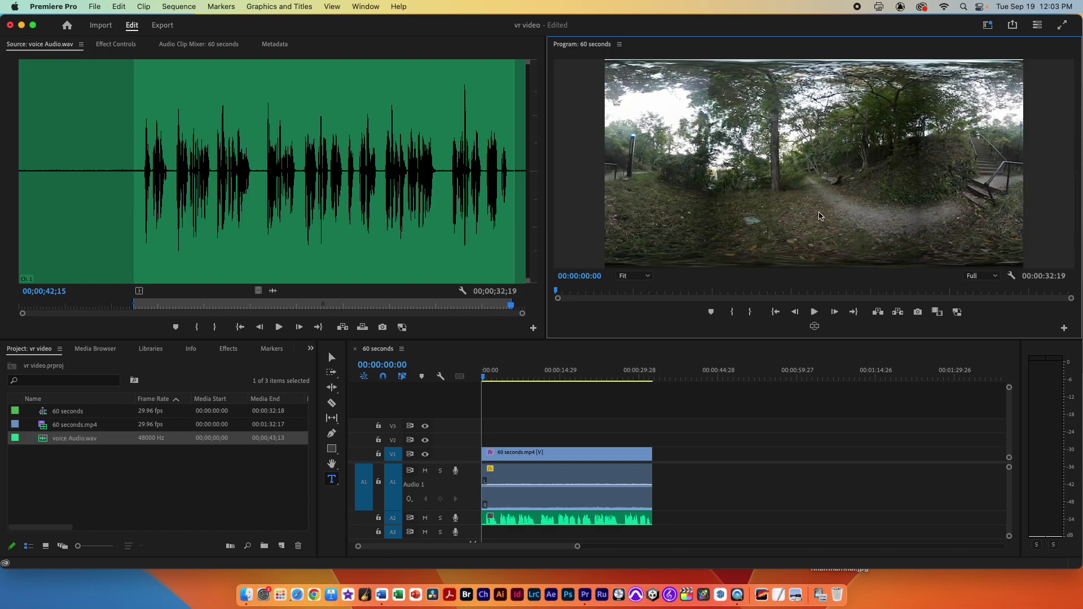
pyautogui.click(819, 214)
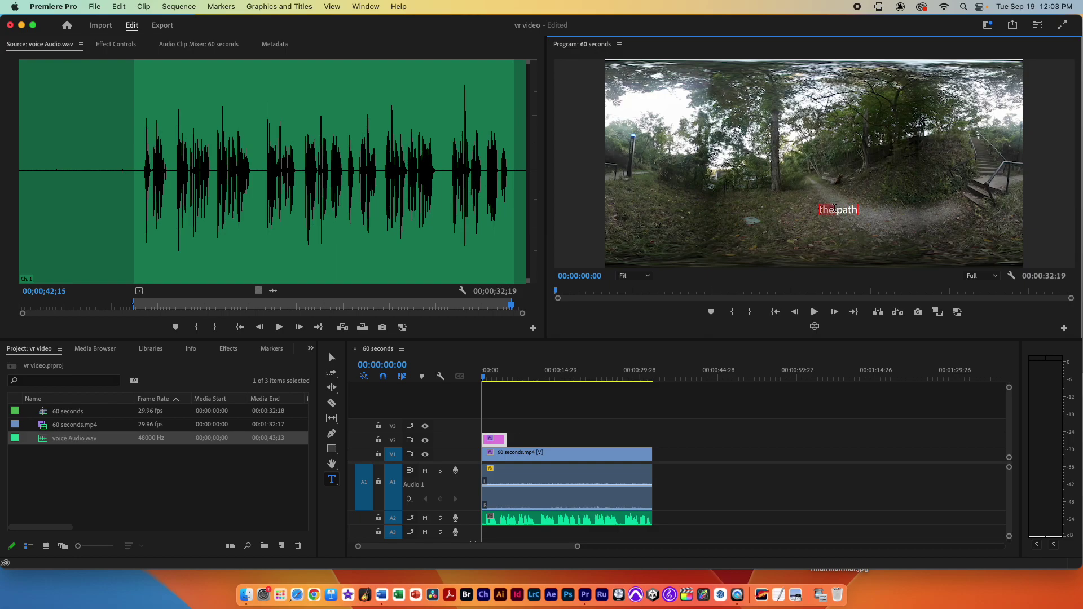
pyautogui.moveTo(834, 209)
pyautogui.mouseDown()
pyautogui.moveTo(874, 206)
pyautogui.moveTo(854, 208)
pyautogui.mouseUp()
pyautogui.click(364, 7)
pyautogui.moveTo(367, 24)
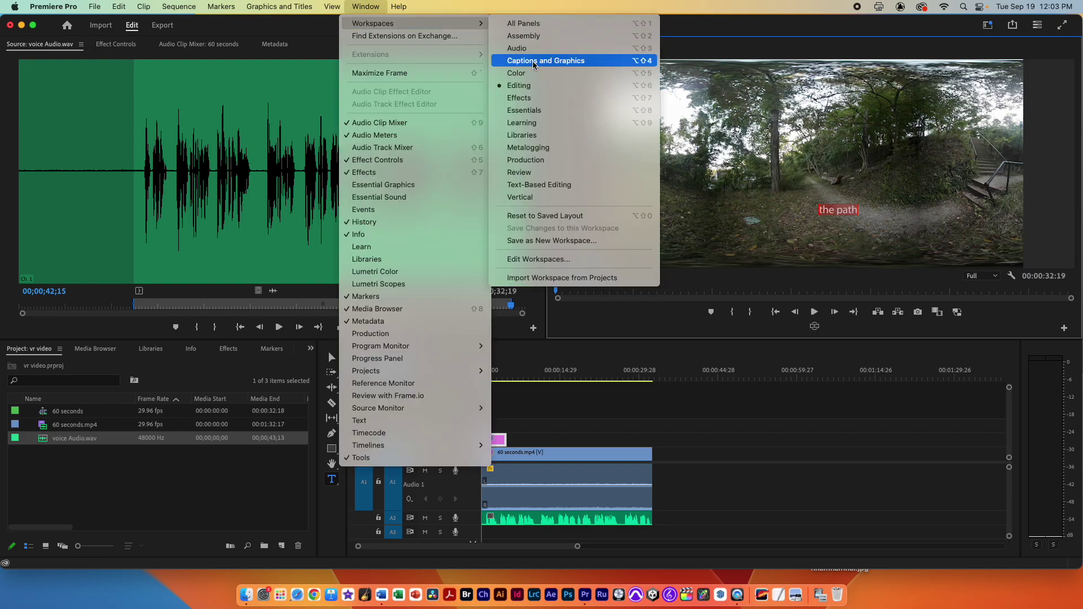
# Step: Switch to the Captions and Graphics workspace and give the title a yellow fill
pyautogui.click(567, 61)
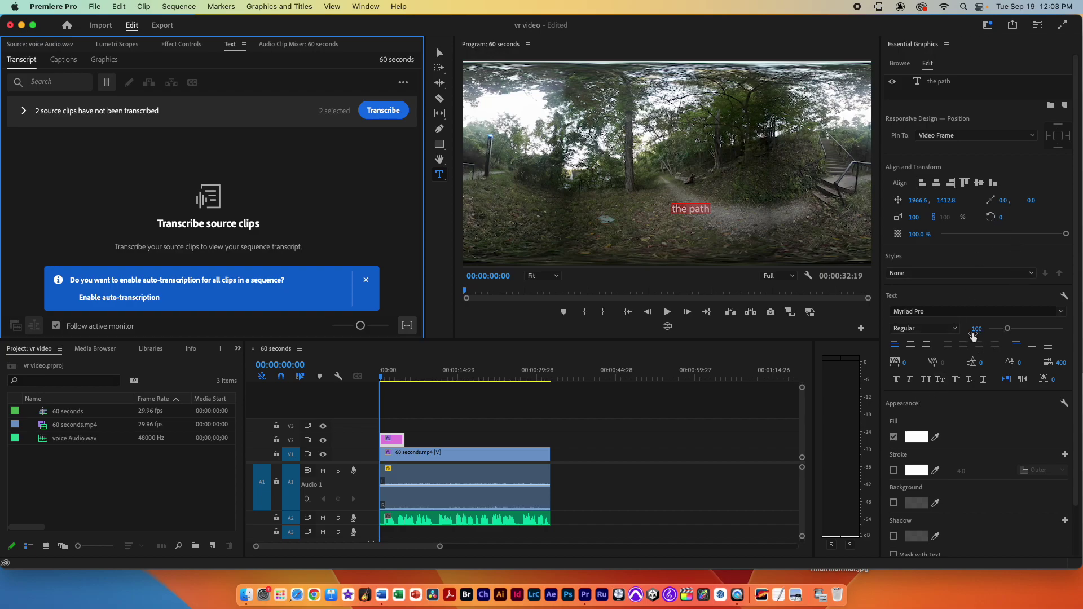
pyautogui.click(916, 436)
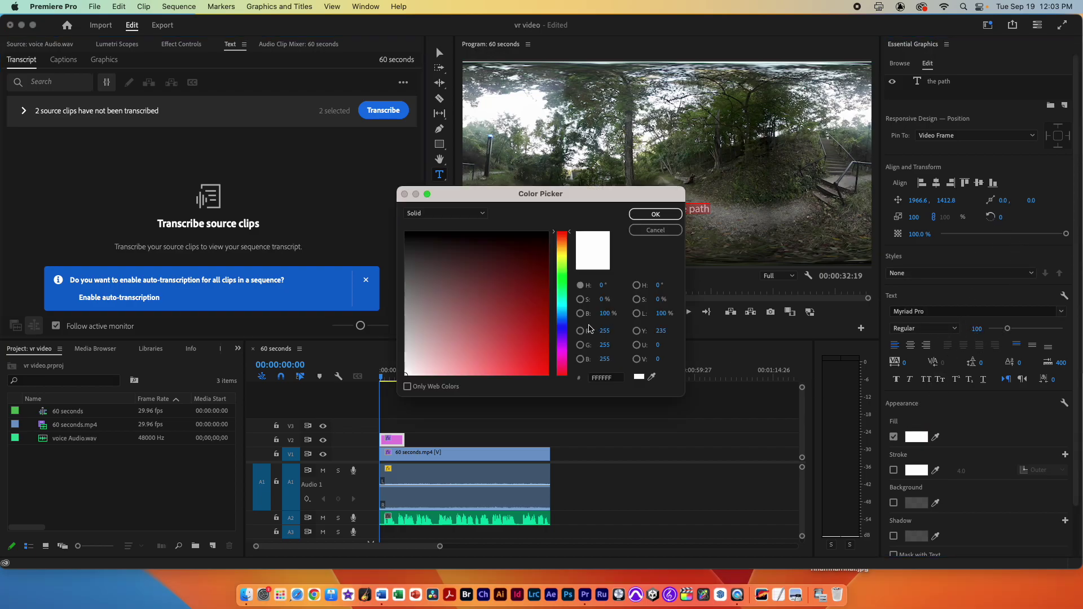
pyautogui.click(532, 304)
pyautogui.moveTo(566, 252); pyautogui.dragTo(566, 255)
pyautogui.click(536, 288)
pyautogui.click(530, 345)
pyautogui.click(655, 214)
# Step: Add a 4.0 white outer stroke and set the title font to Noto Sans Avestan
pyautogui.click(893, 470)
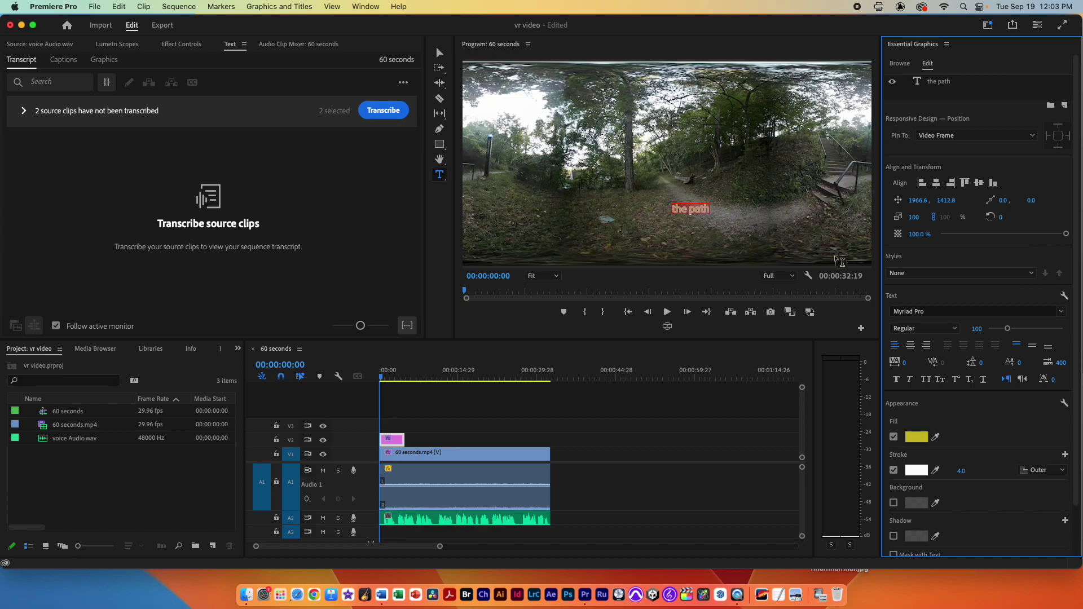
pyautogui.click(930, 312)
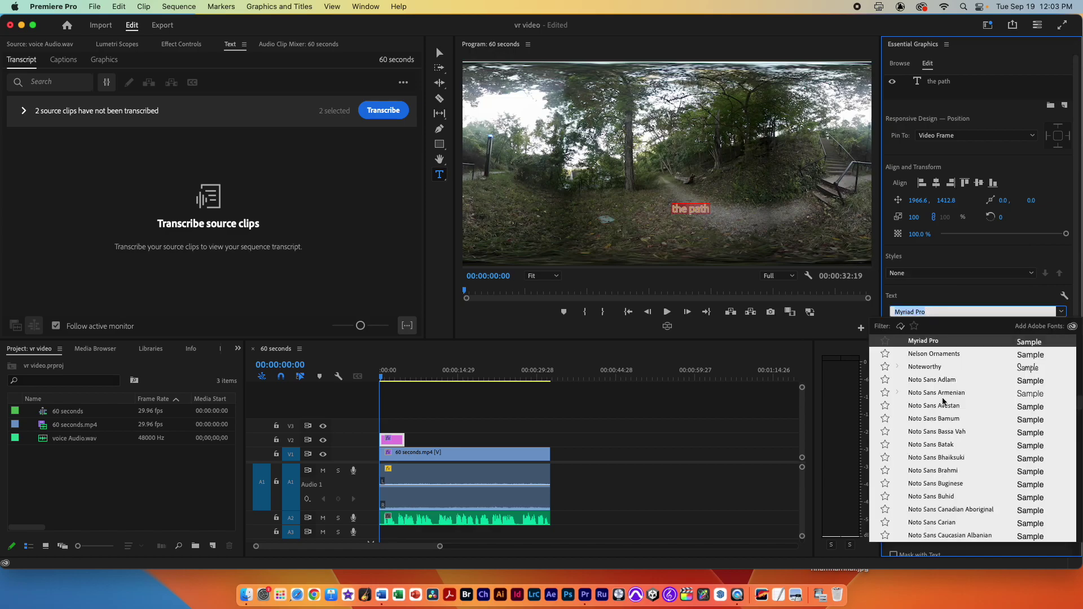
pyautogui.click(945, 408)
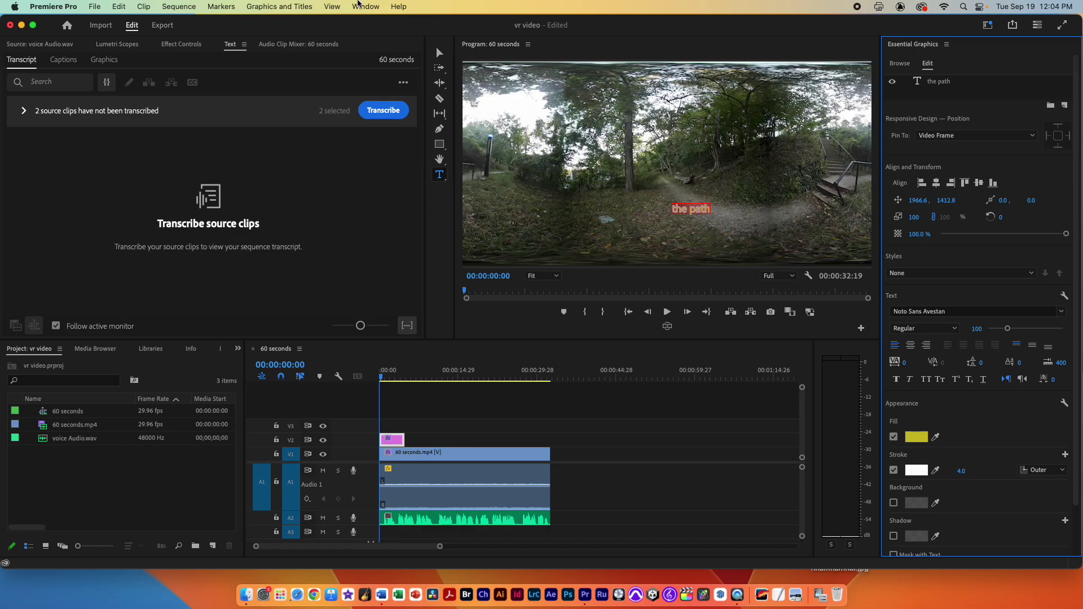
pyautogui.click(359, 4)
# Step: Return to the Editing workspace, move the title up and left, and turn on the VR preview
pyautogui.moveTo(372, 23)
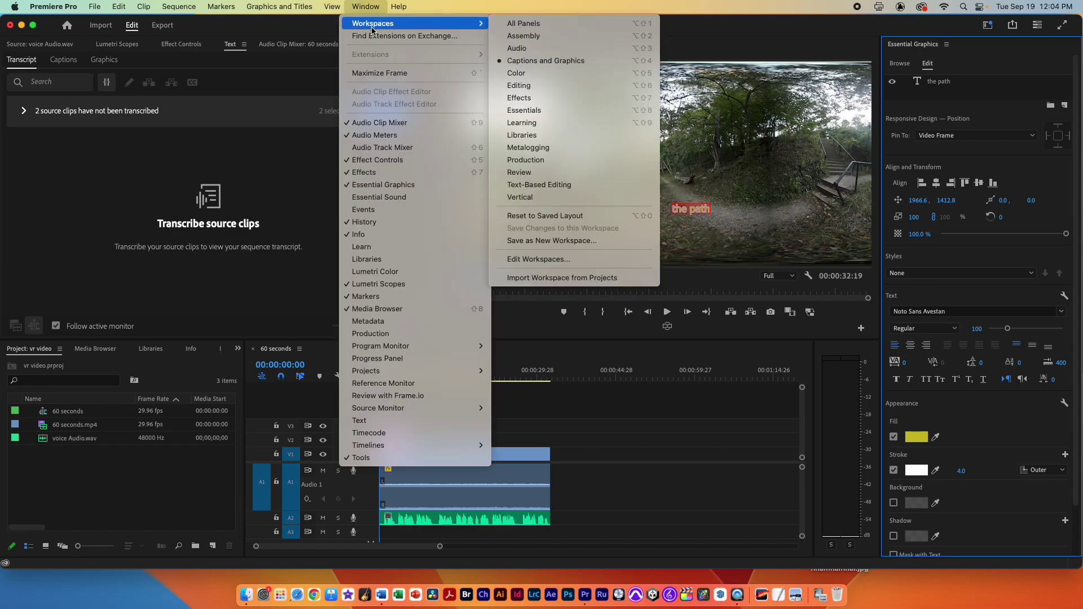
pyautogui.click(572, 90)
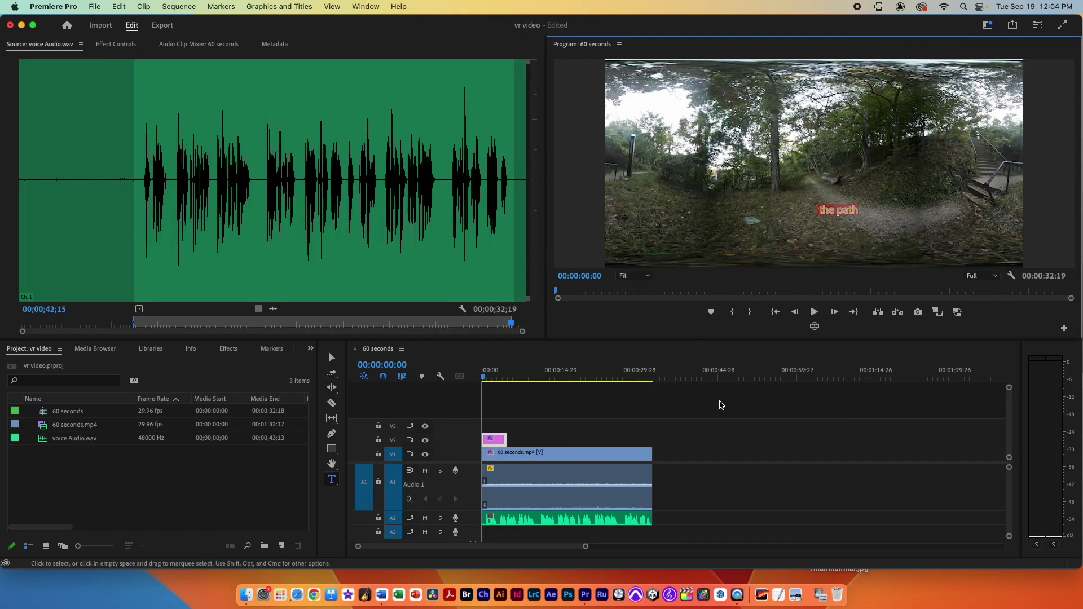
pyautogui.click(330, 360)
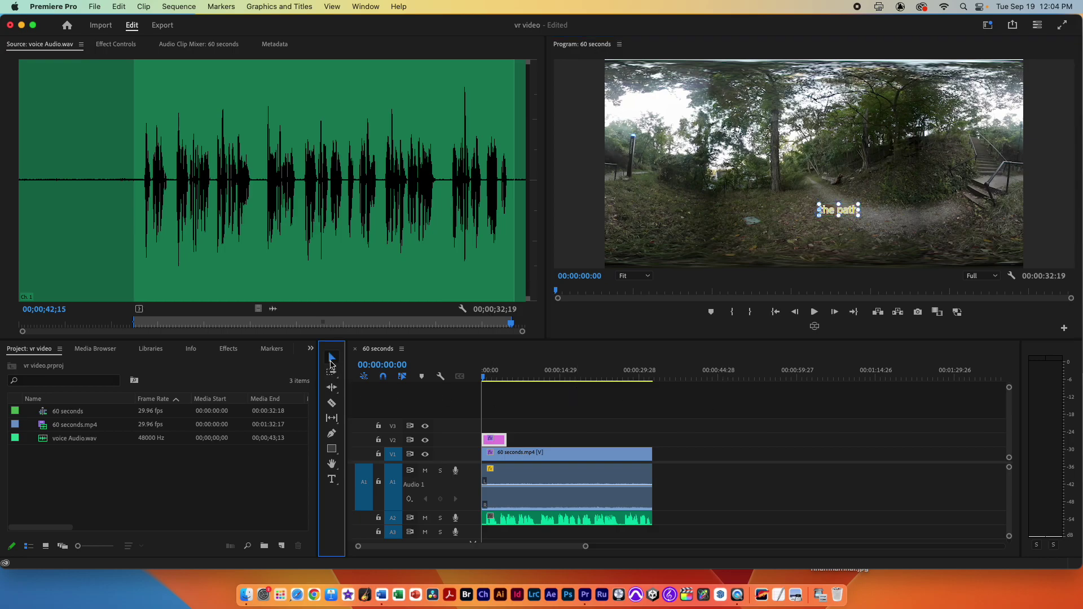
pyautogui.moveTo(847, 213); pyautogui.dragTo(823, 184)
pyautogui.click(813, 326)
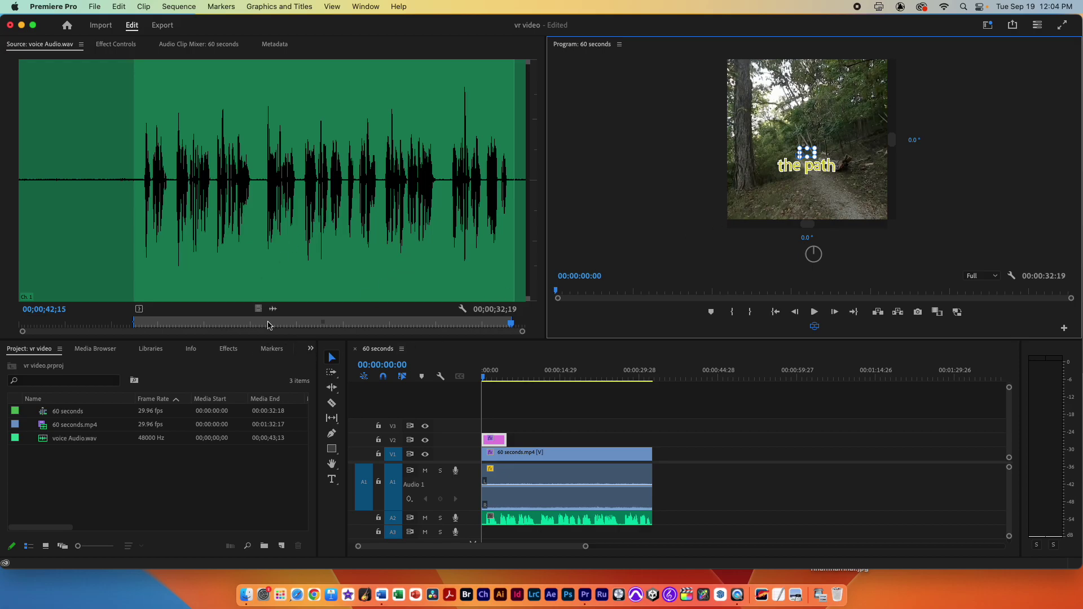
# Step: Drag VR Plane to Sphere from the 'vr'-filtered Effects list onto the V2 title clip
pyautogui.click(238, 349)
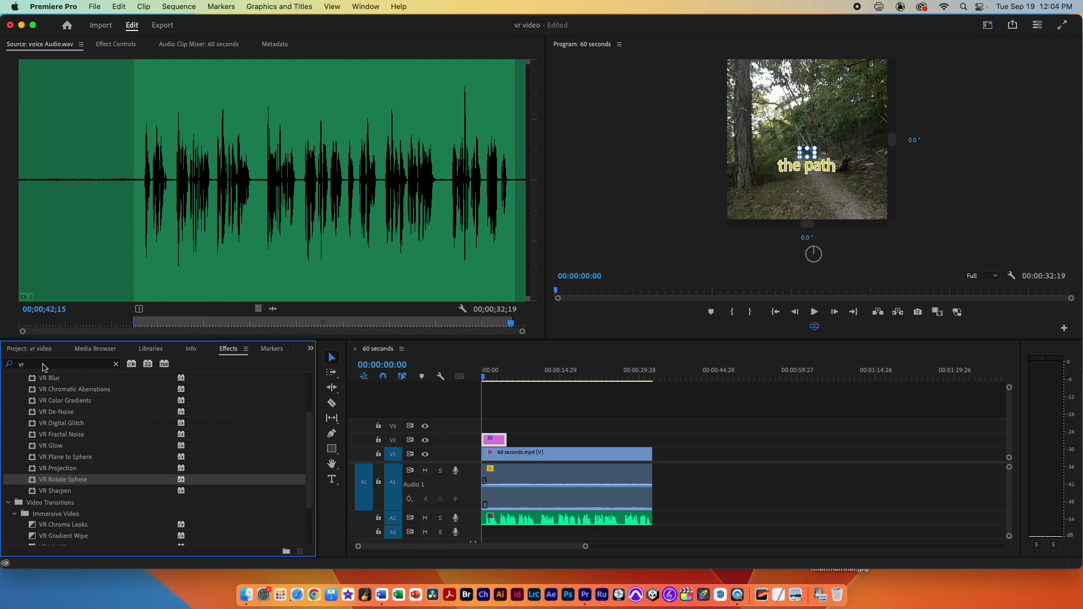
pyautogui.click(43, 458)
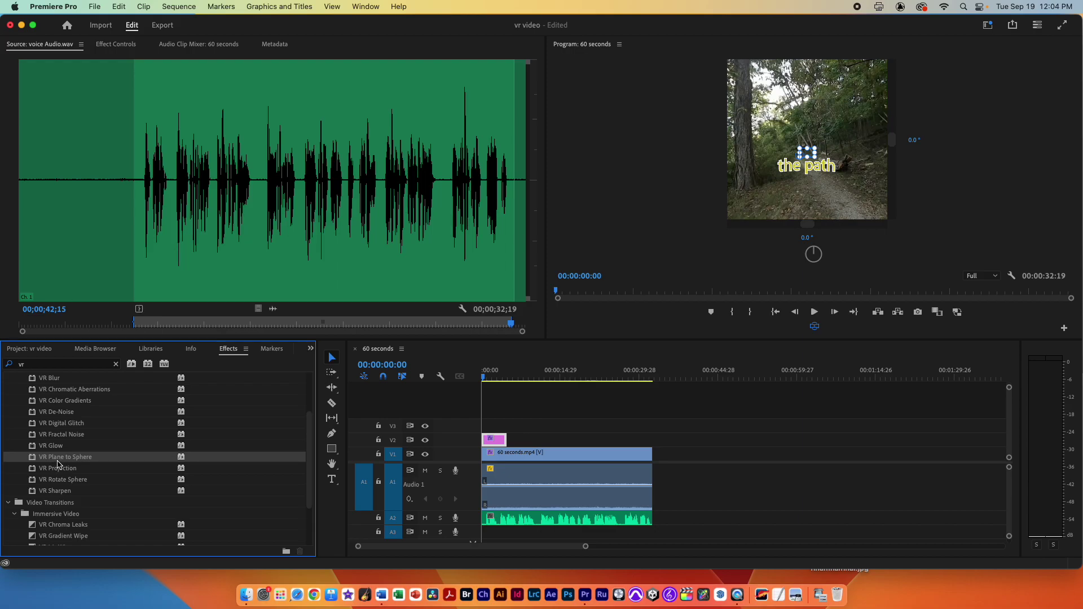
pyautogui.moveTo(57, 460); pyautogui.dragTo(495, 440)
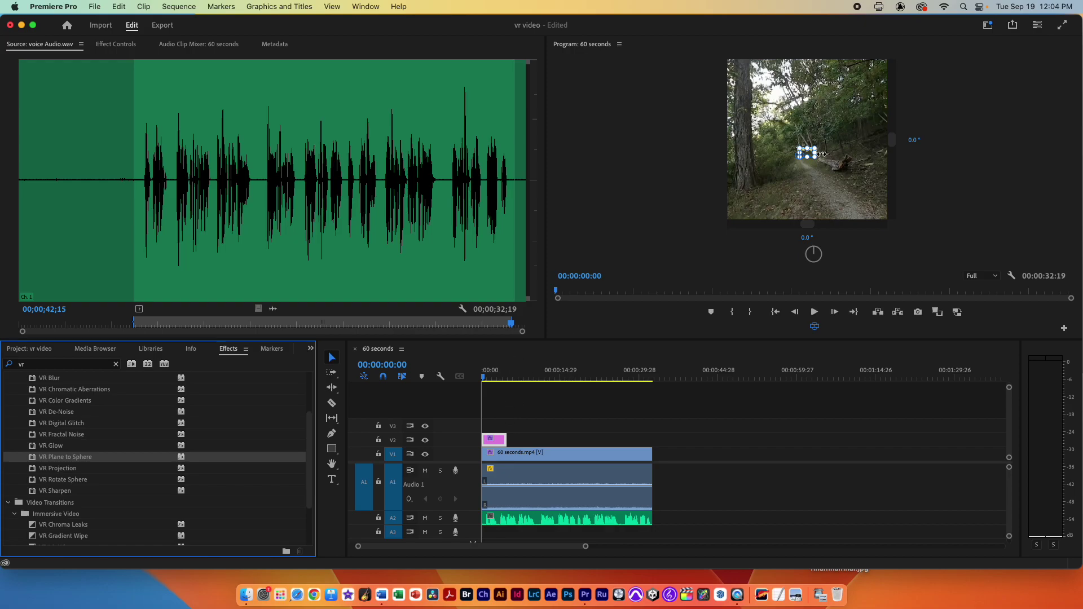
# Step: Select the V2 title clip and scrub its VR Plane to Sphere Scale from 60 to 145 degrees
pyautogui.click(119, 45)
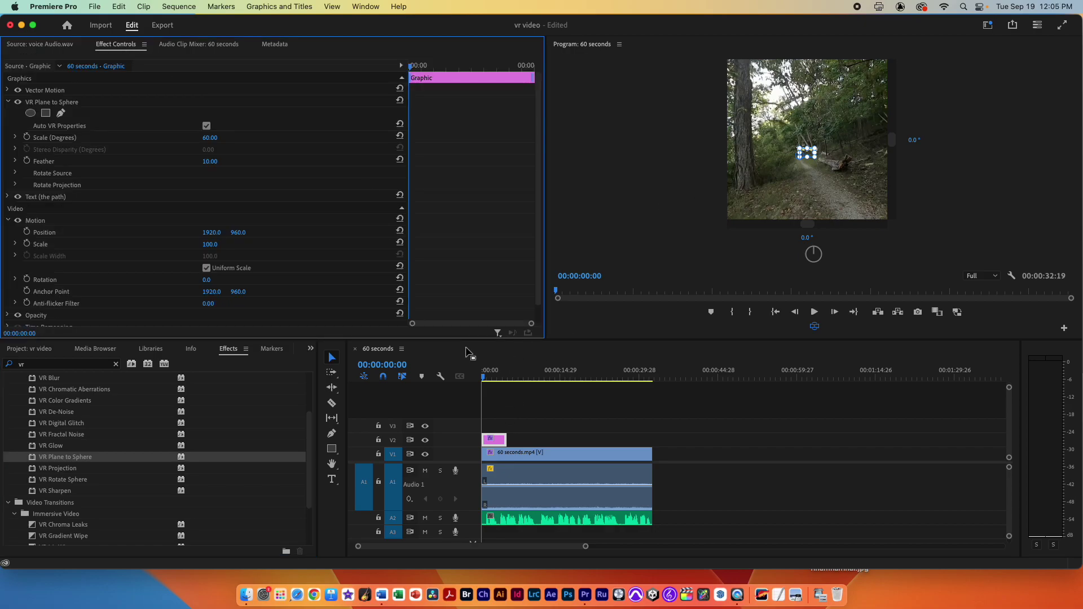
pyautogui.doubleClick(502, 453)
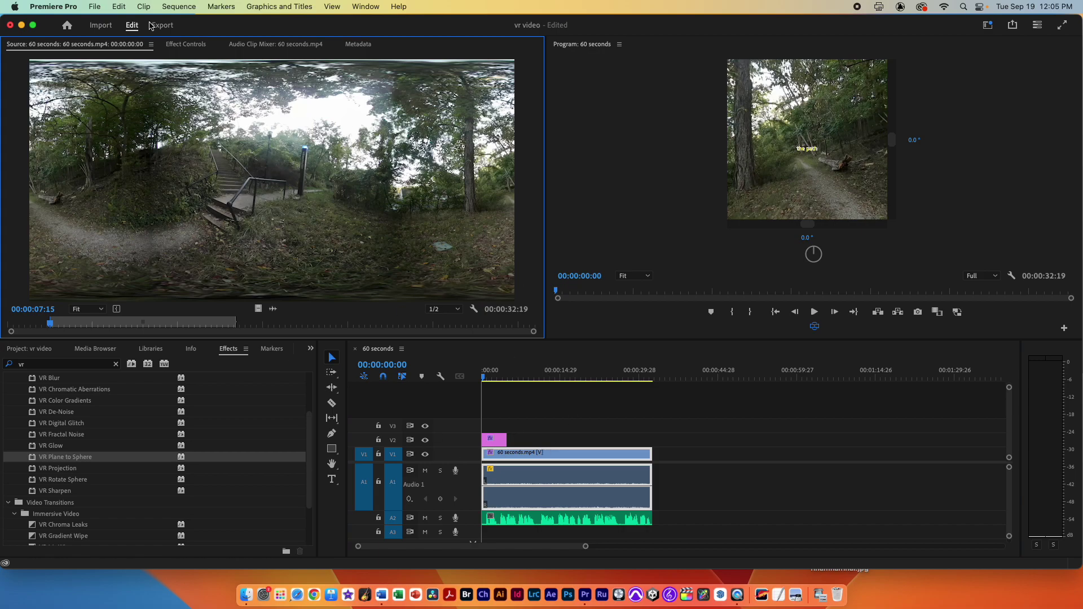
pyautogui.click(203, 47)
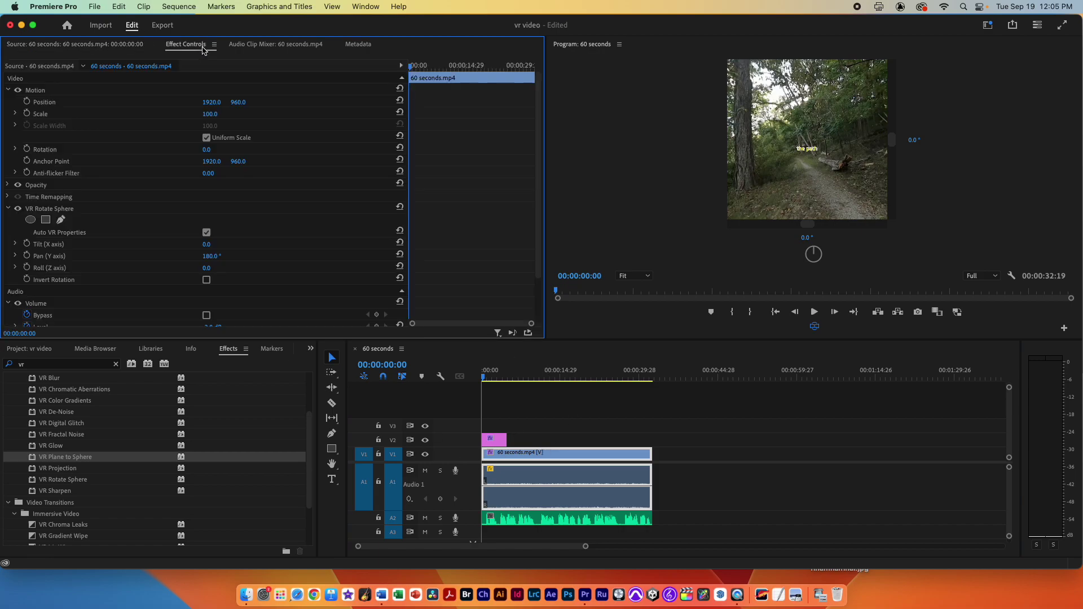
pyautogui.click(8, 209)
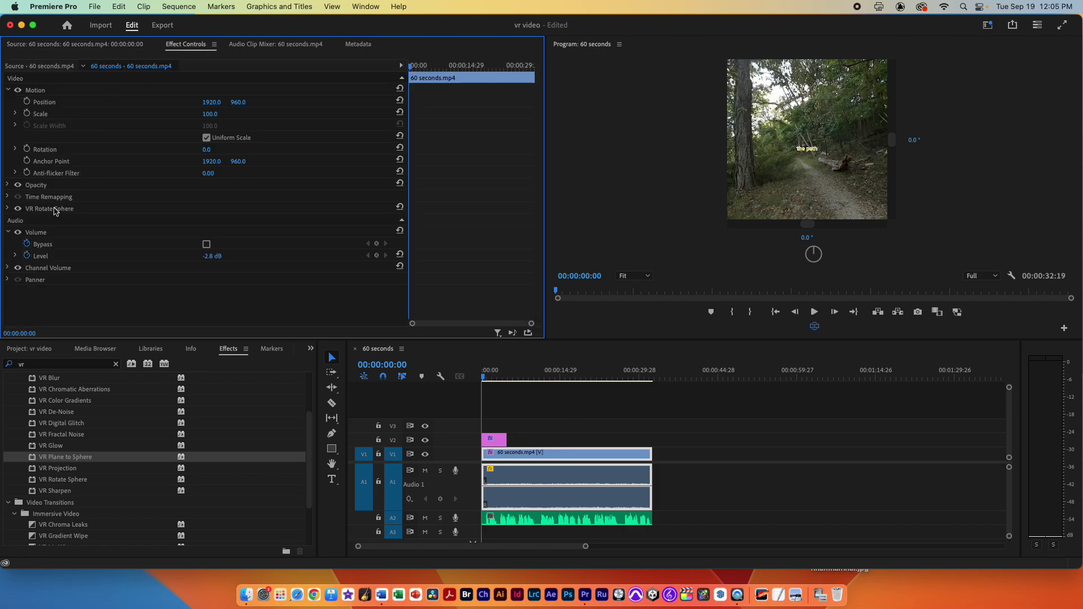
pyautogui.click(497, 445)
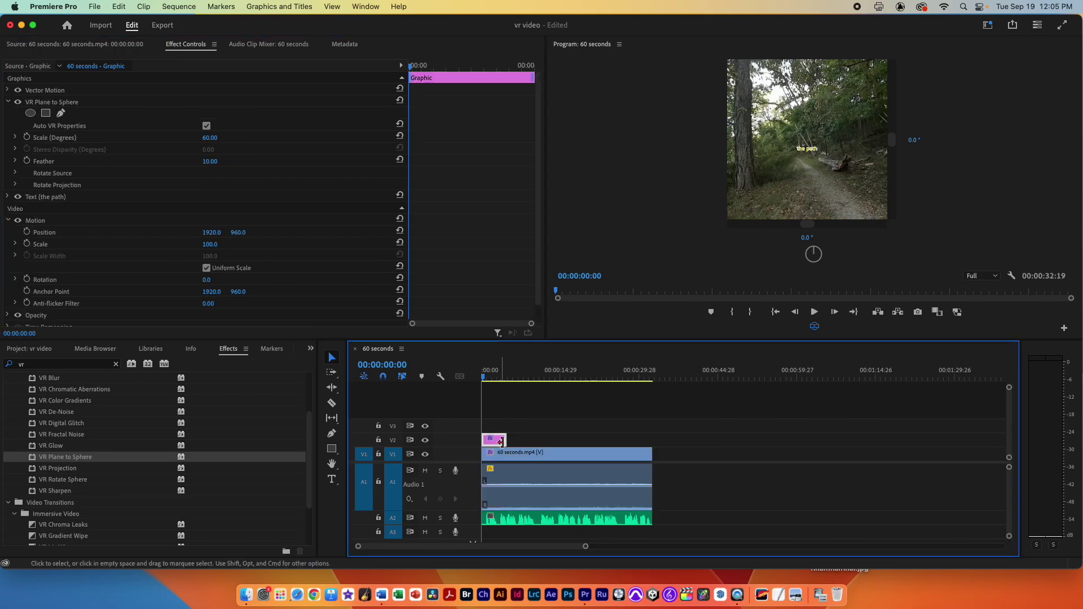
pyautogui.click(9, 220)
pyautogui.click(8, 221)
pyautogui.click(8, 220)
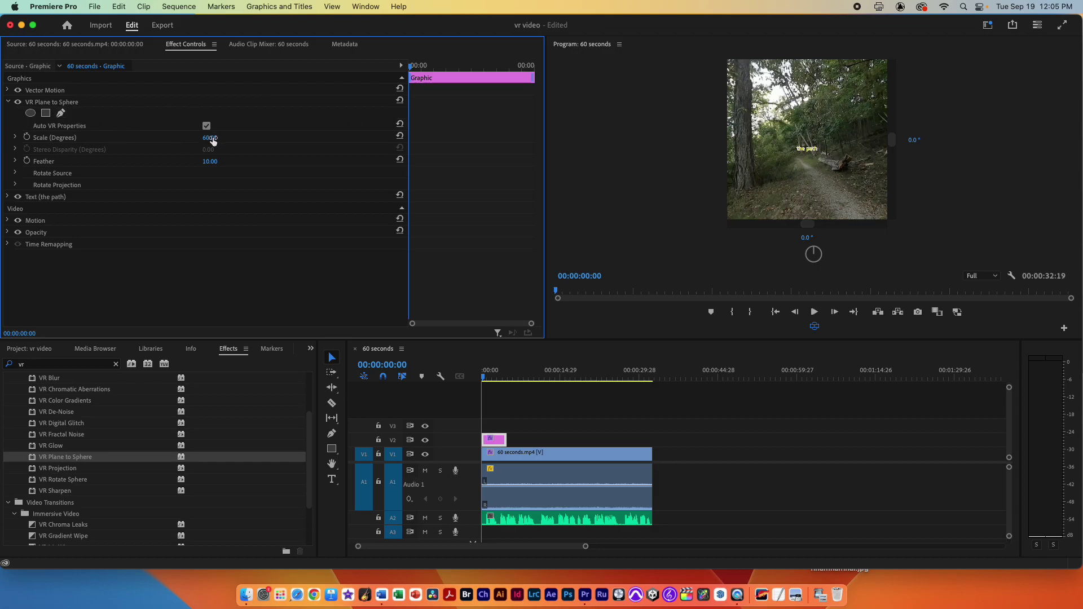
pyautogui.moveTo(210, 138); pyautogui.dragTo(265, 138)
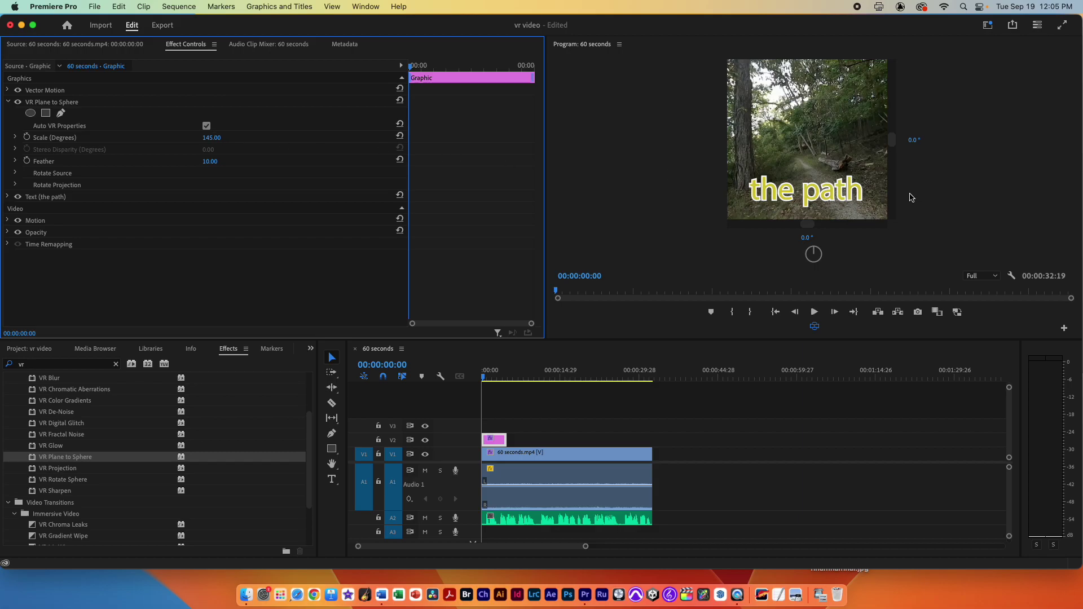
# Step: Set the title's Projection Pan to -135° and its sphere Scale (Degrees) to 114
pyautogui.click(15, 185)
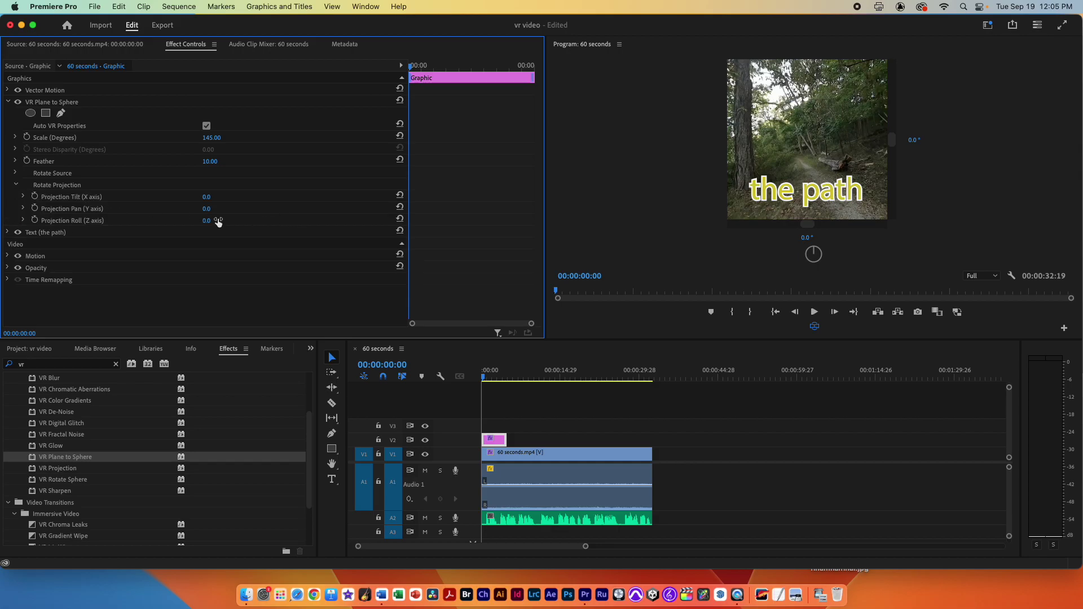
pyautogui.moveTo(206, 208)
pyautogui.mouseDown()
pyautogui.moveTo(221, 209)
pyautogui.moveTo(188, 209)
pyautogui.moveTo(215, 208)
pyautogui.mouseUp()
pyautogui.moveTo(822, 152); pyautogui.dragTo(621, 163)
pyautogui.moveTo(803, 168); pyautogui.dragTo(673, 174)
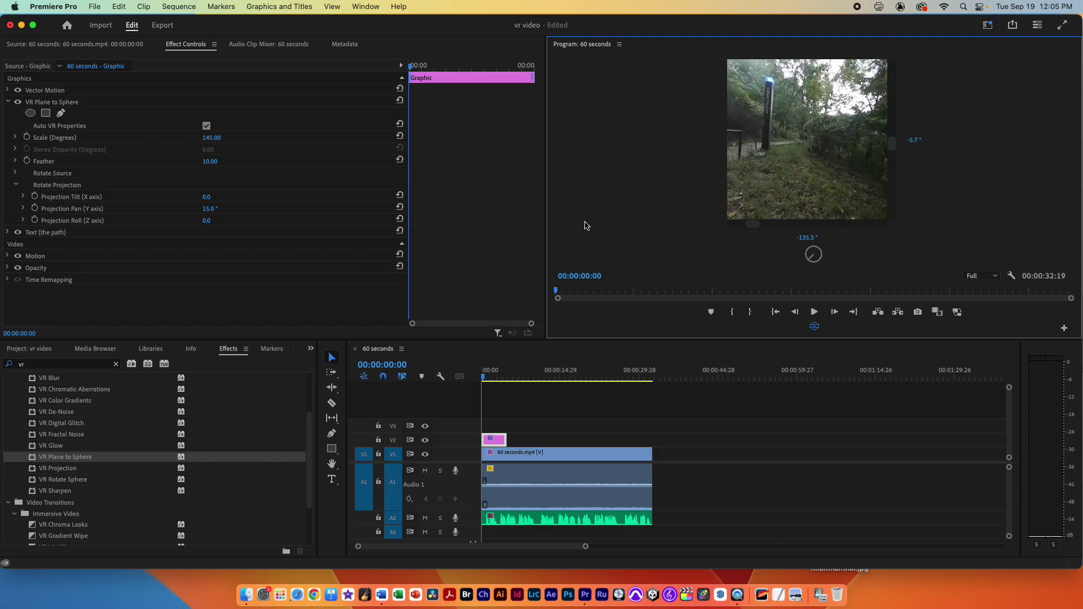
pyautogui.moveTo(209, 208); pyautogui.dragTo(216, 209)
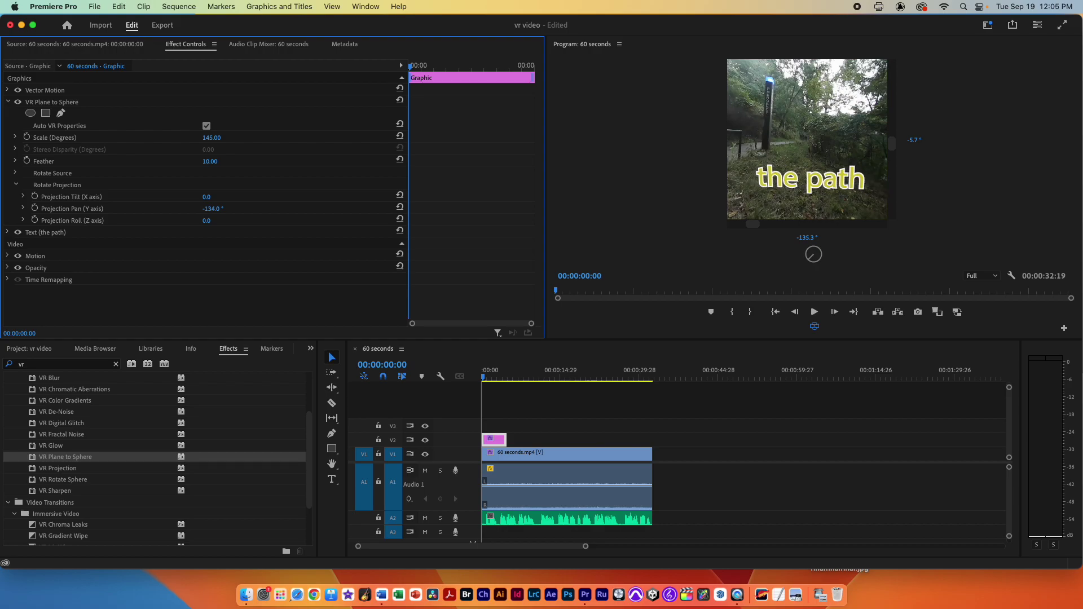
pyautogui.moveTo(216, 137); pyautogui.dragTo(198, 137)
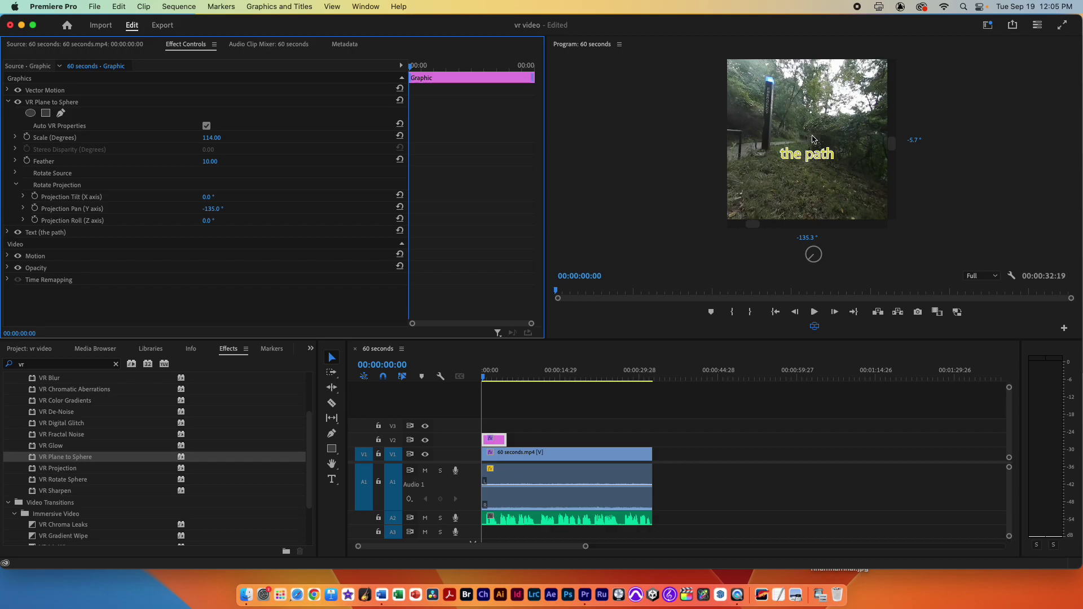
# Step: Try the title's Rotate Source settings, leaving the source rotation at 0
pyautogui.click(16, 173)
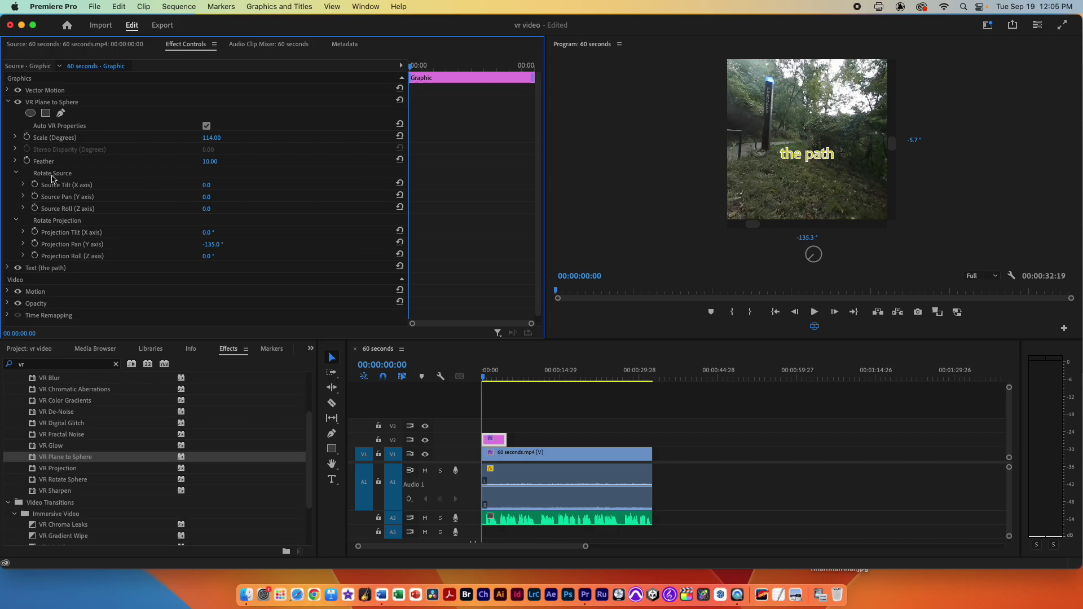
pyautogui.moveTo(207, 199)
pyautogui.mouseDown()
pyautogui.moveTo(185, 199)
pyautogui.moveTo(219, 185)
pyautogui.mouseUp()
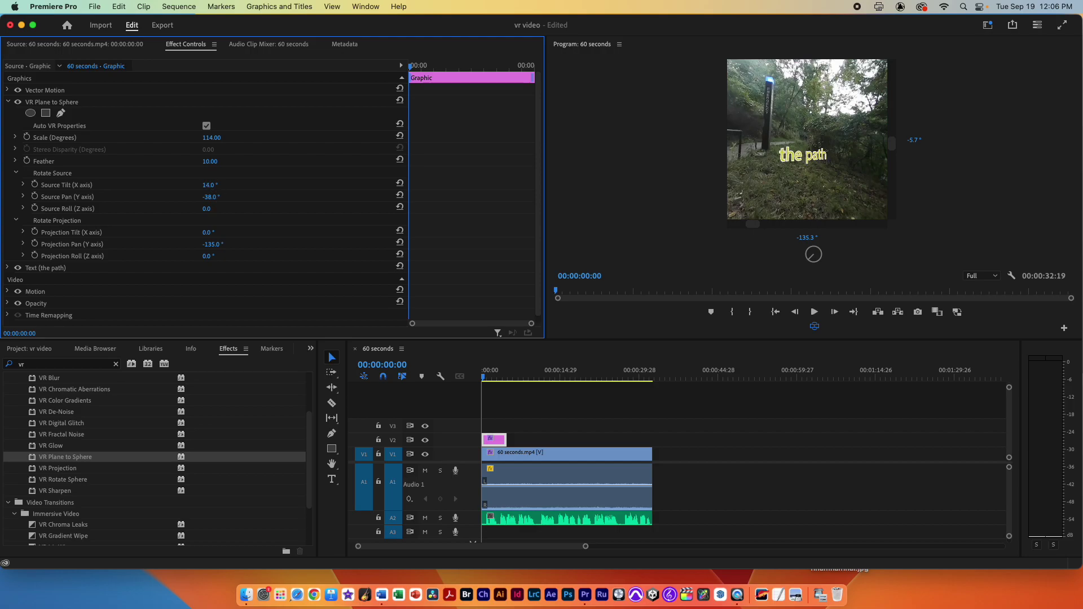
pyautogui.moveTo(208, 185); pyautogui.dragTo(223, 198)
# Step: Set the 'the path' title's opacity to 23% and check it in the VR preview
pyautogui.click(7, 303)
pyautogui.moveTo(213, 285); pyautogui.dragTo(169, 285)
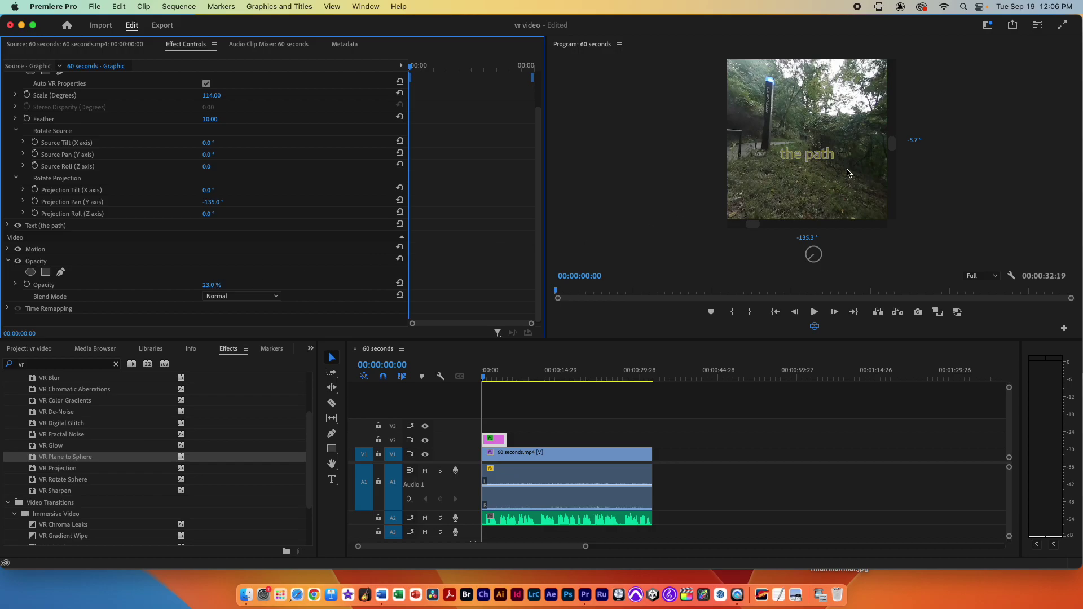
pyautogui.moveTo(812, 239); pyautogui.dragTo(994, 185)
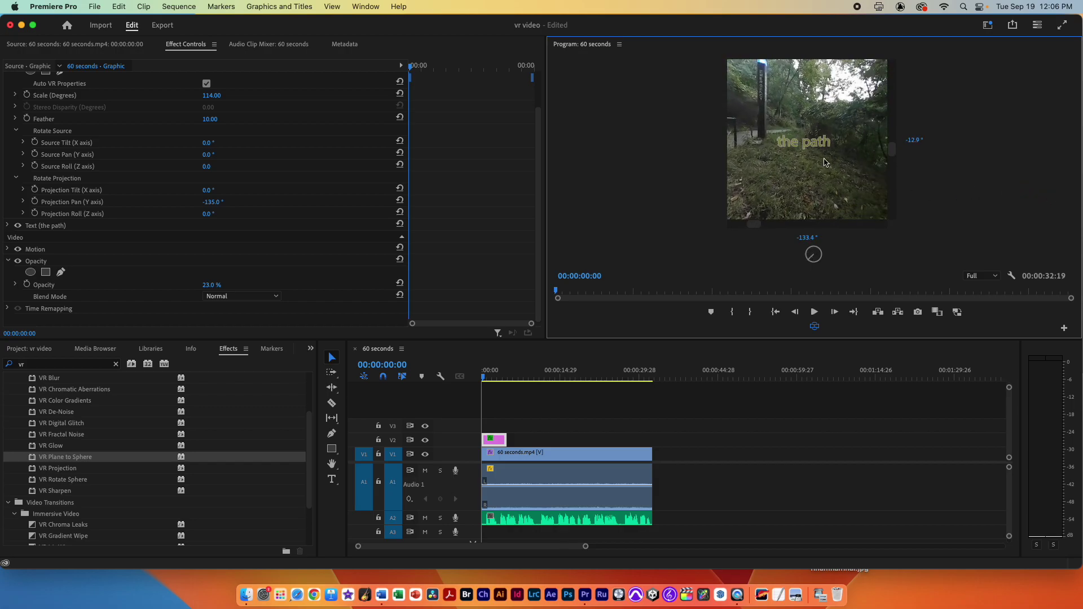
pyautogui.moveTo(823, 164)
pyautogui.mouseDown()
pyautogui.moveTo(812, 192)
pyautogui.moveTo(838, 176)
pyautogui.mouseUp()
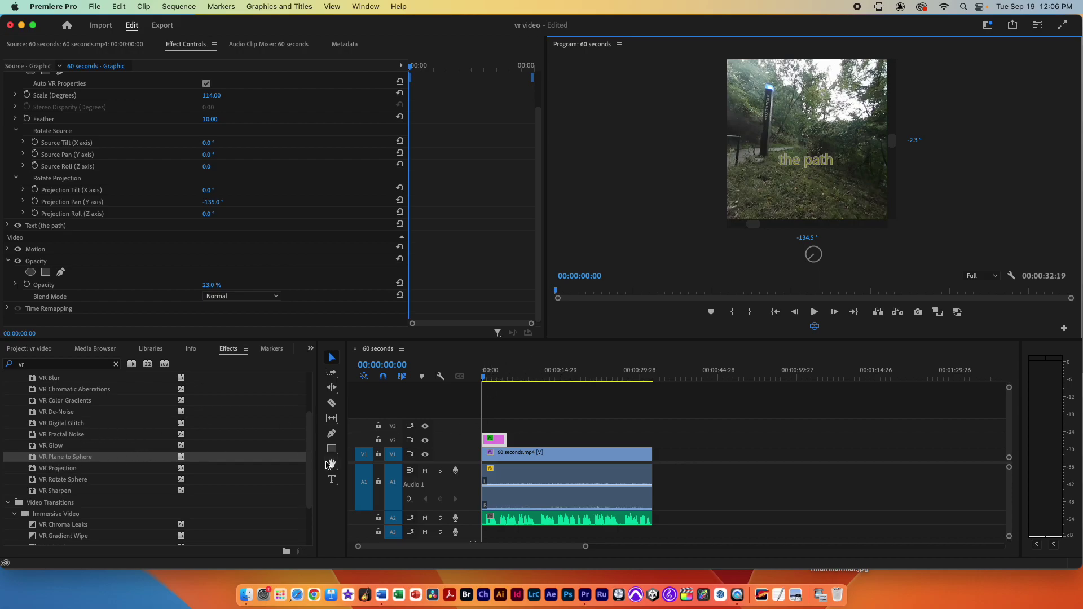
# Step: Extend the V2 title clip to end with the V1 video at 00:00:32:19
pyautogui.moveTo(506, 439); pyautogui.dragTo(656, 445)
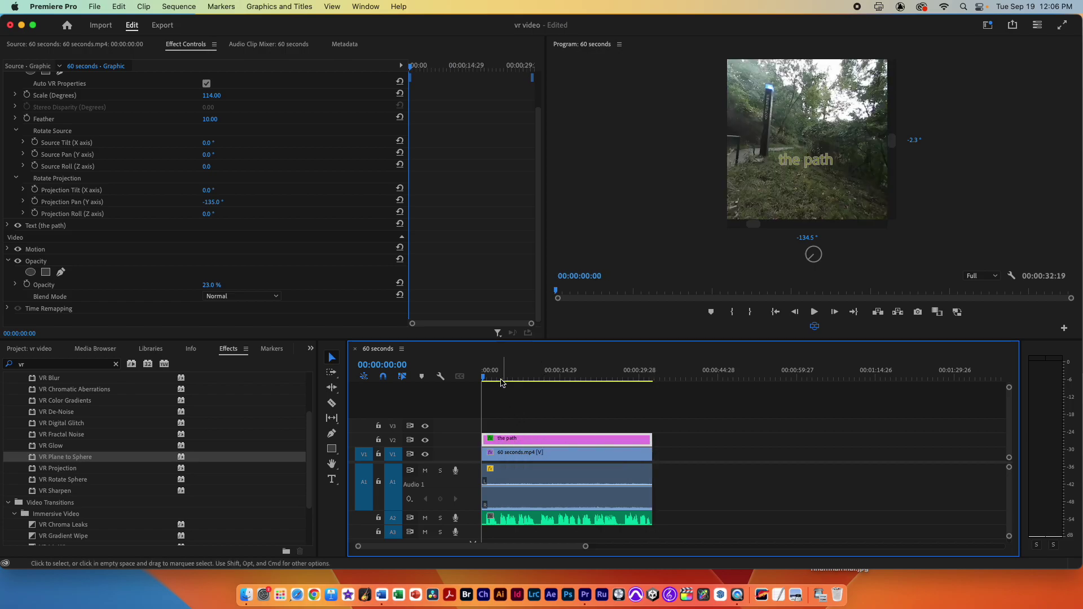
pyautogui.moveTo(495, 376); pyautogui.dragTo(440, 380)
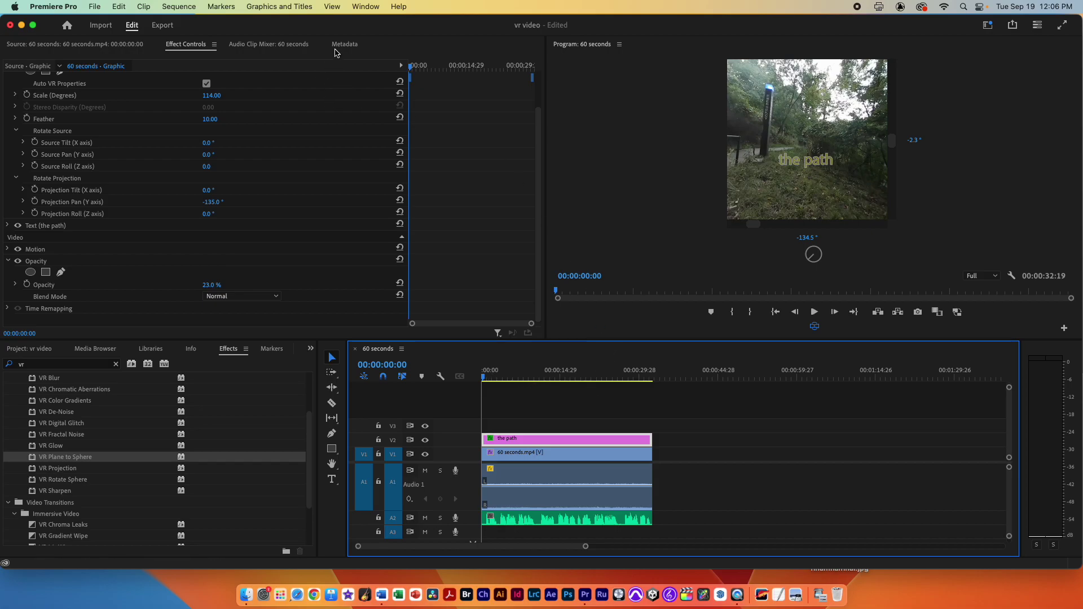
pyautogui.click(568, 452)
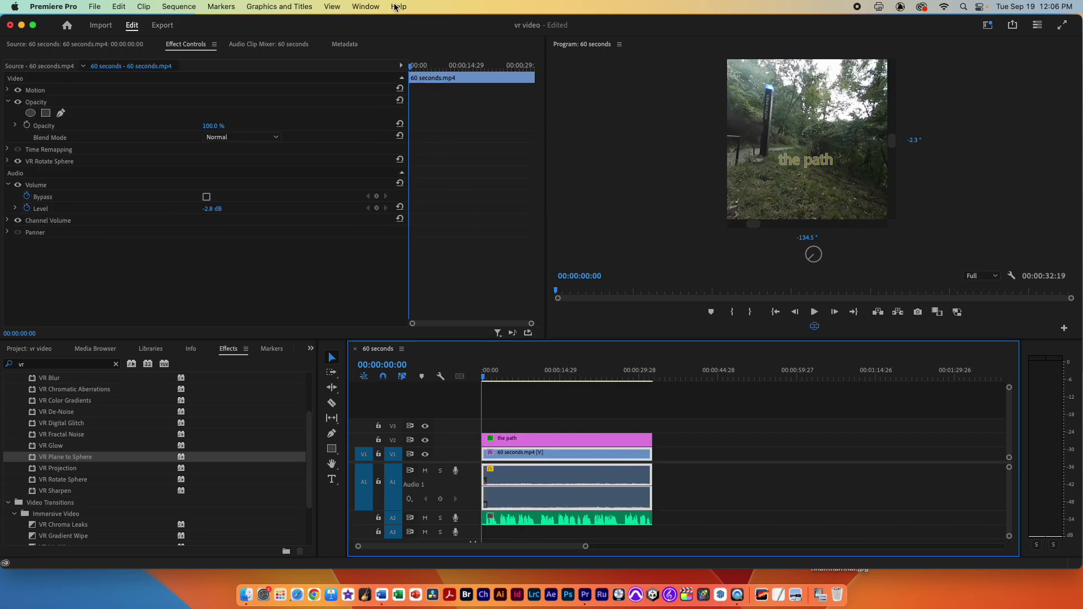
# Step: In the flat view, grade the footage to Temperature 46.7, Exposure 0.8 and Saturation 122.8
pyautogui.click(366, 6)
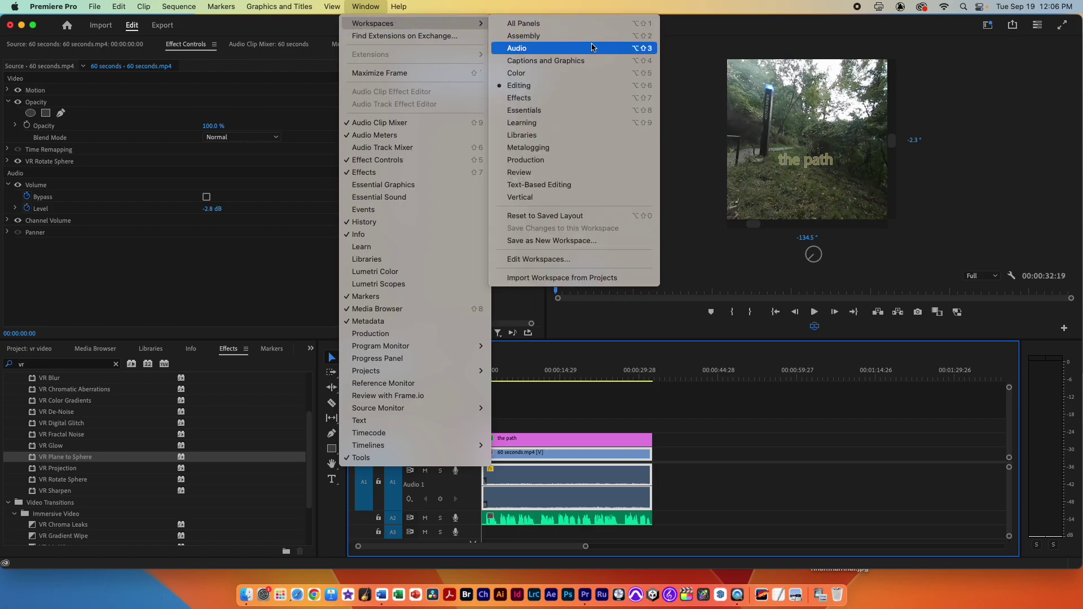
pyautogui.click(593, 77)
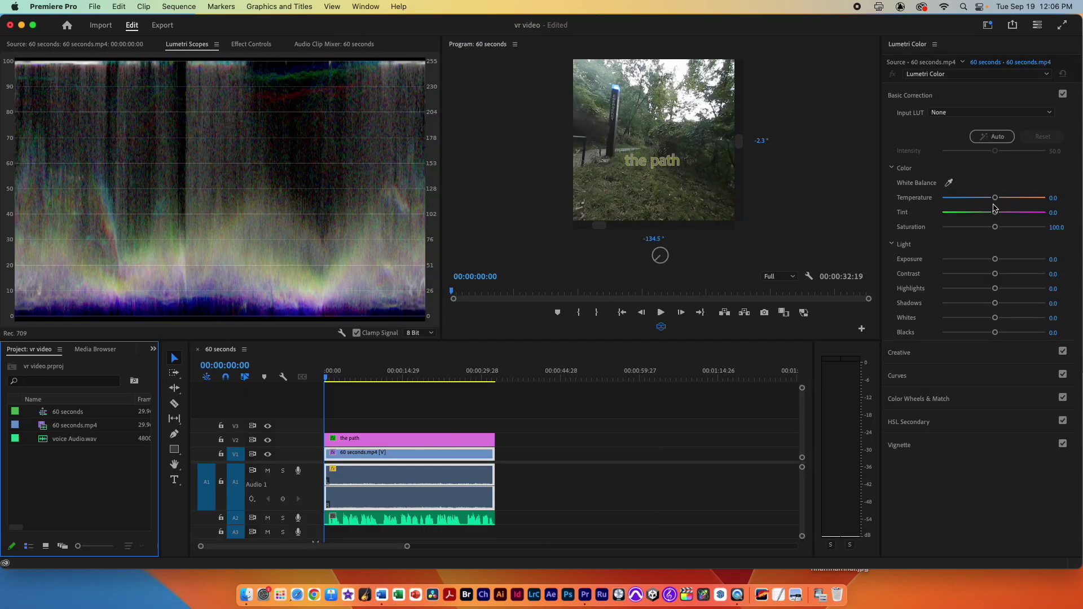
pyautogui.click(660, 326)
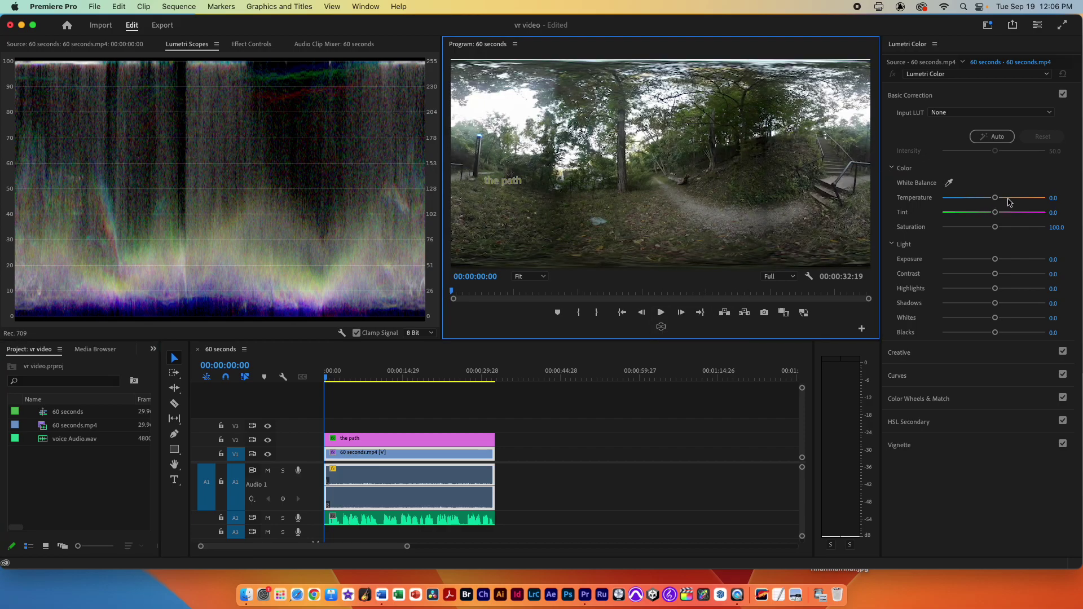
pyautogui.moveTo(1009, 202); pyautogui.dragTo(1018, 200)
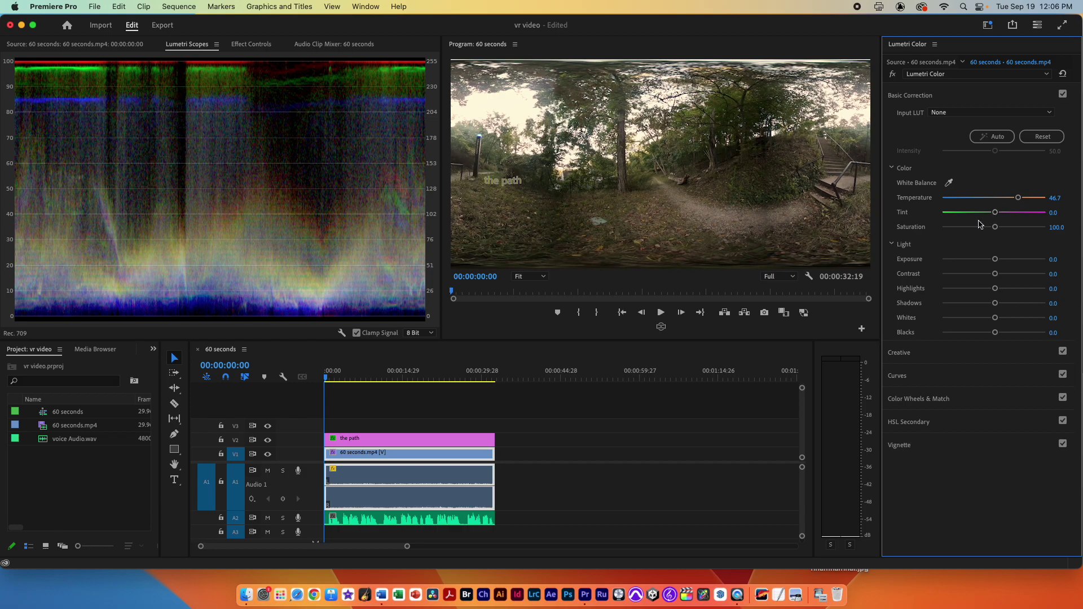
pyautogui.moveTo(995, 260); pyautogui.dragTo(1002, 267)
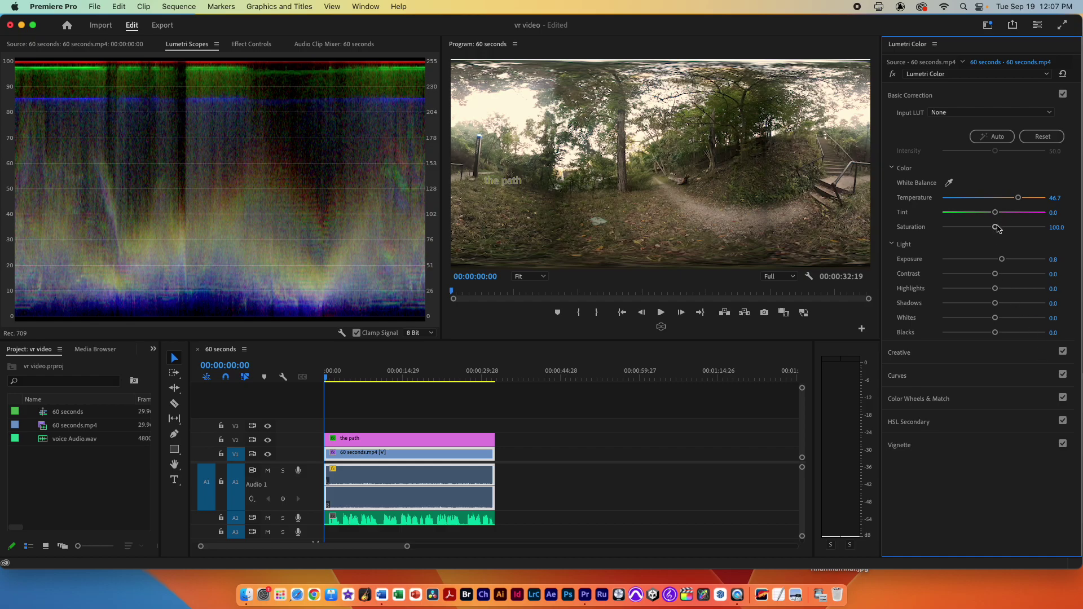
pyautogui.moveTo(997, 228); pyautogui.dragTo(1005, 228)
# Step: Return to VR view, look toward the title and park the playhead at 00:00:20:11
pyautogui.click(661, 326)
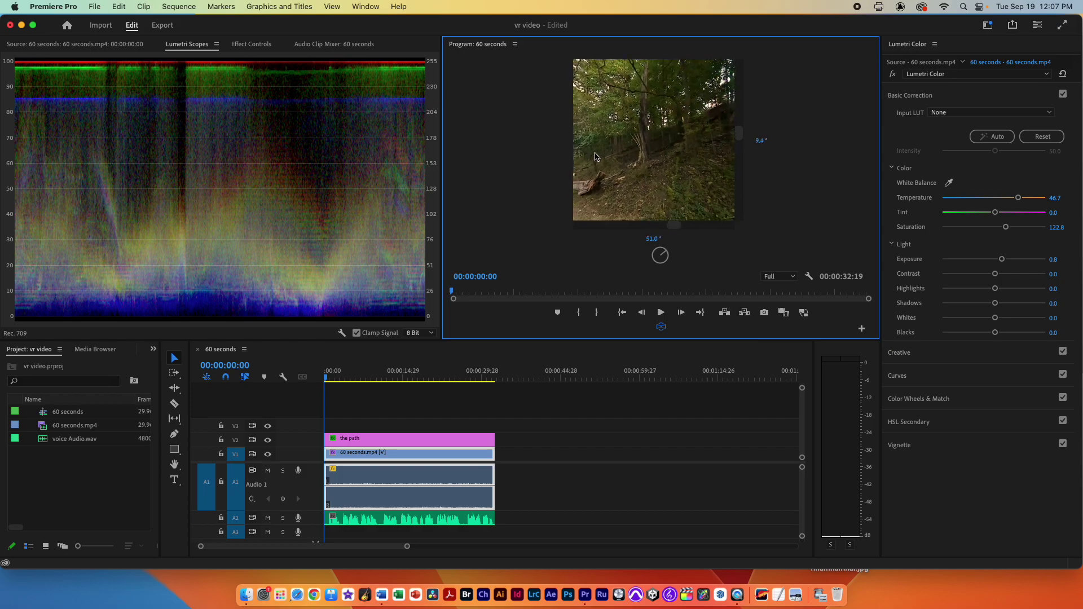
pyautogui.moveTo(594, 162); pyautogui.dragTo(671, 172)
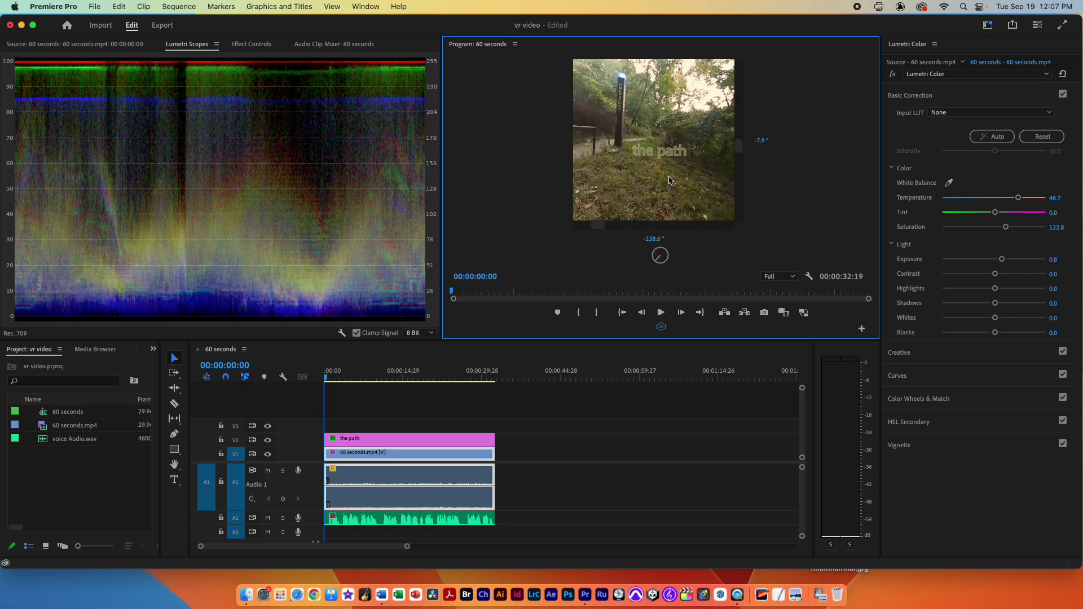
pyautogui.click(432, 373)
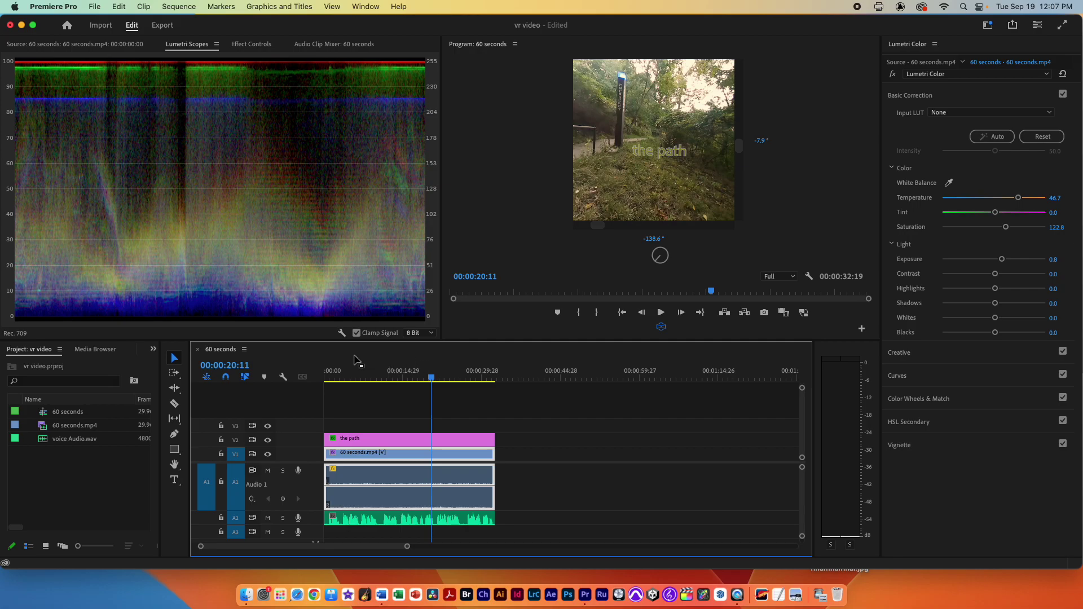
pyautogui.click(525, 450)
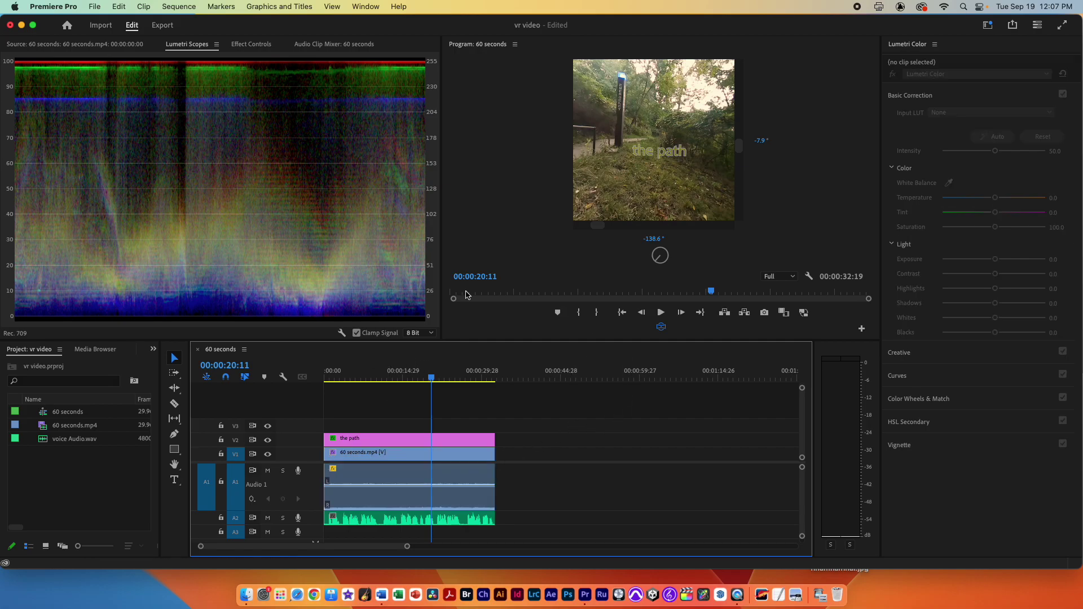
pyautogui.click(576, 278)
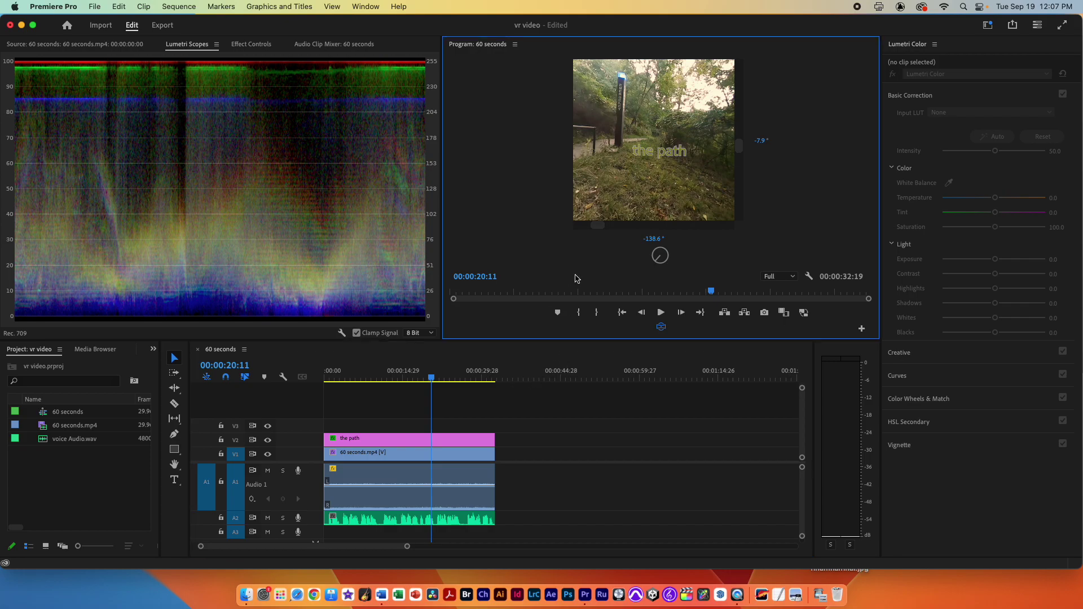
# Step: Switch to the Editing workspace
pyautogui.click(364, 7)
pyautogui.moveTo(383, 23)
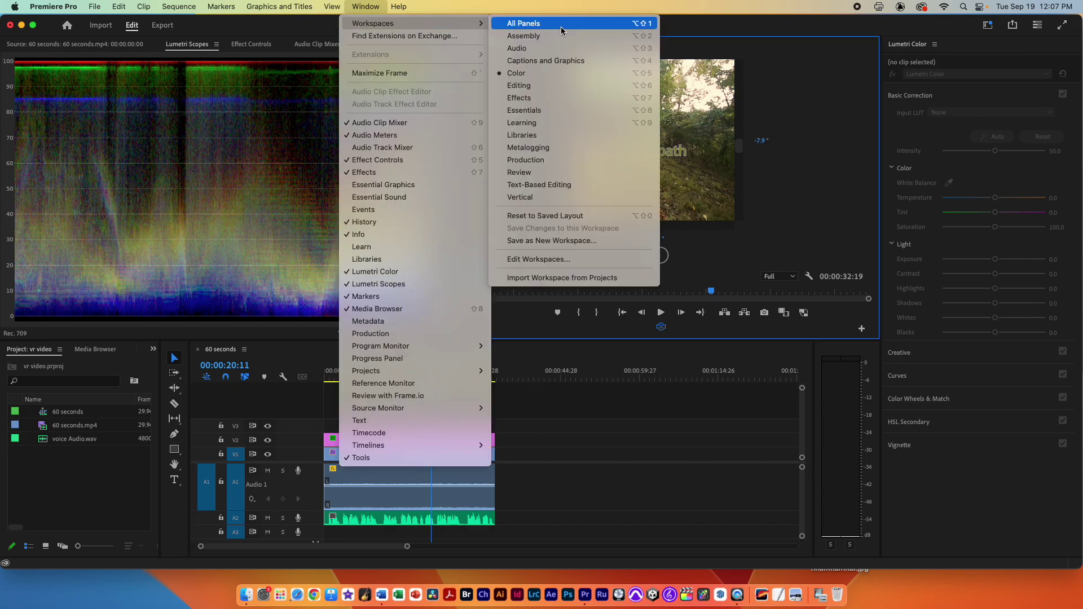
pyautogui.click(598, 86)
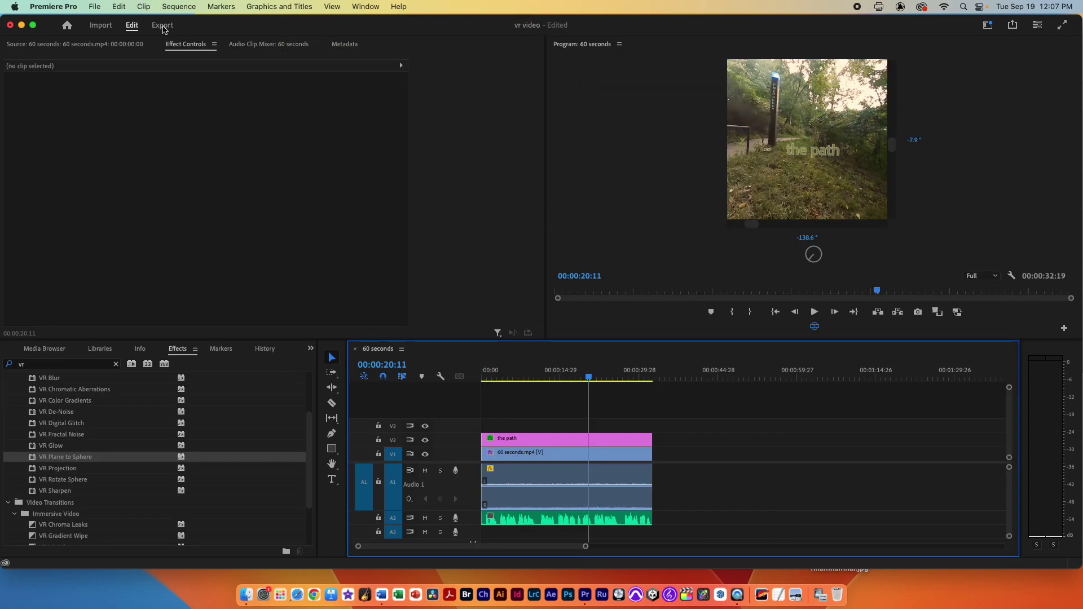
# Step: Open File > Export > Media and drop down the Preset list
pyautogui.click(96, 6)
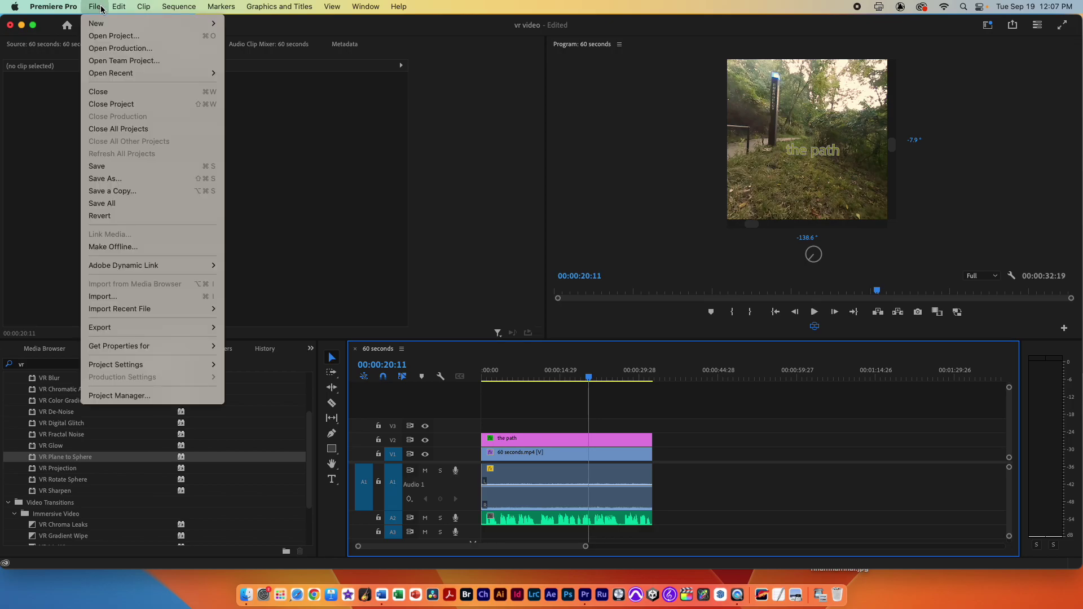
pyautogui.moveTo(137, 324)
pyautogui.click(240, 326)
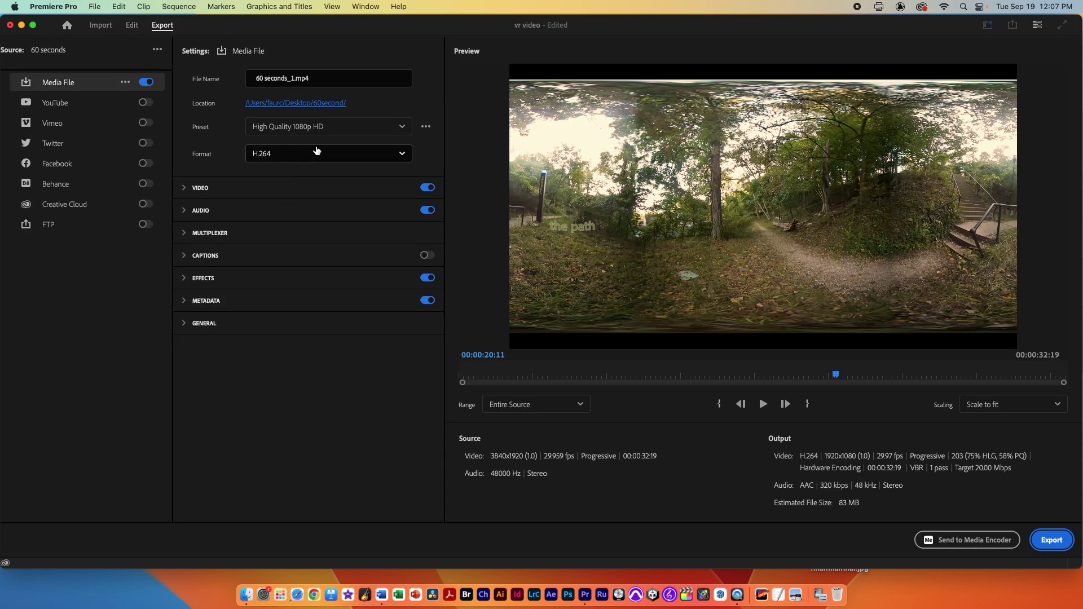
pyautogui.click(323, 128)
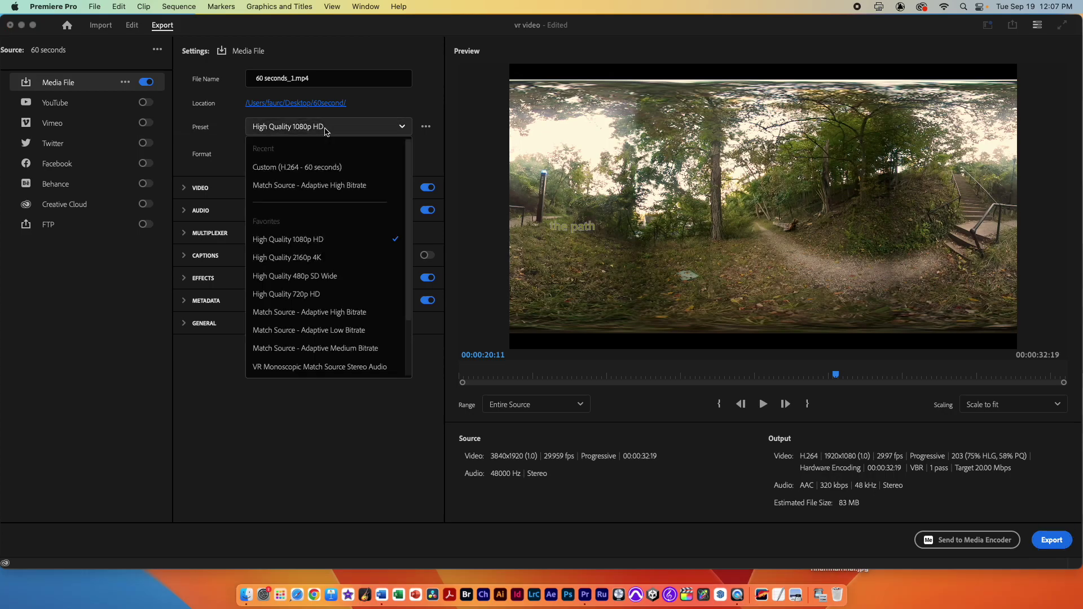
pyautogui.scroll(-3, 330, 335)
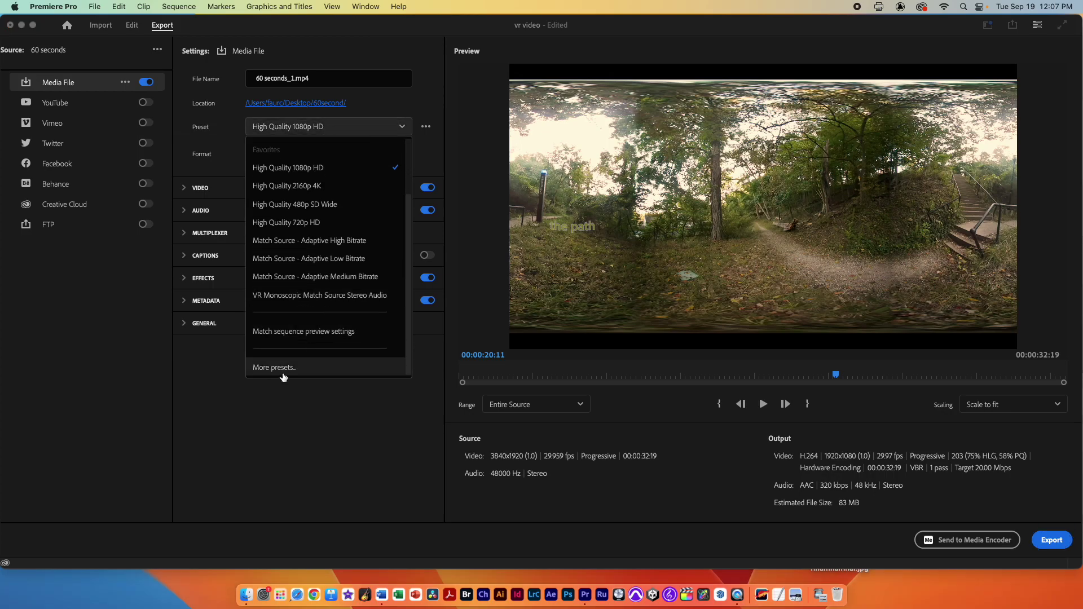
# Step: Filter the full preset catalogue for 'vr', then close it keeping High Quality 1080p HD
pyautogui.click(286, 368)
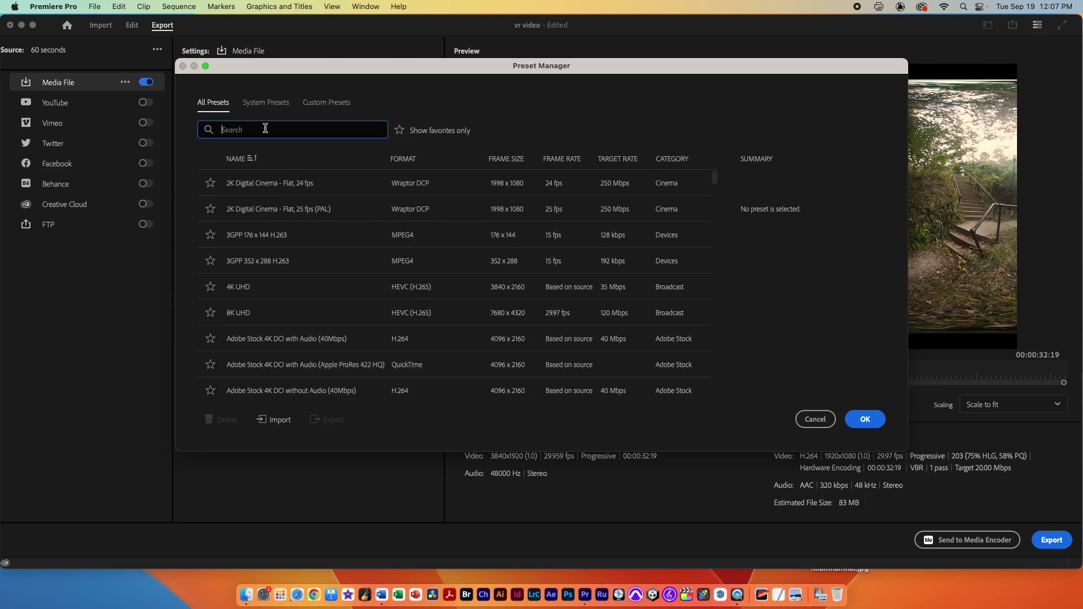
pyautogui.write('vr')
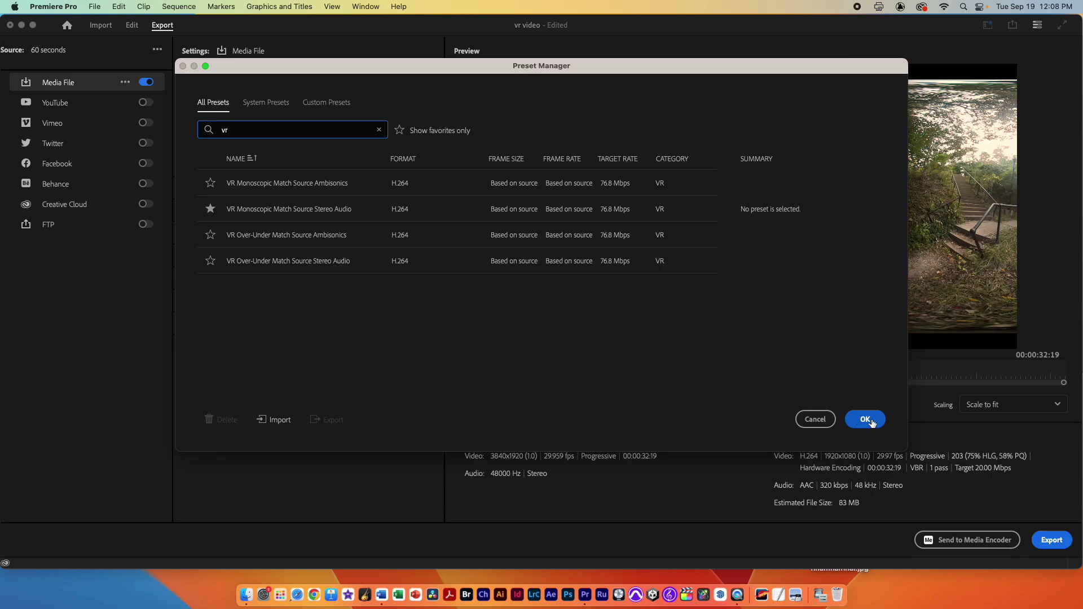
pyautogui.click(871, 420)
# Step: Rename the output to faur.mp4 in the 60second folder and export the sequence
pyautogui.moveTo(734, 373)
pyautogui.mouseDown()
pyautogui.moveTo(477, 376)
pyautogui.moveTo(898, 377)
pyautogui.moveTo(728, 363)
pyautogui.mouseUp()
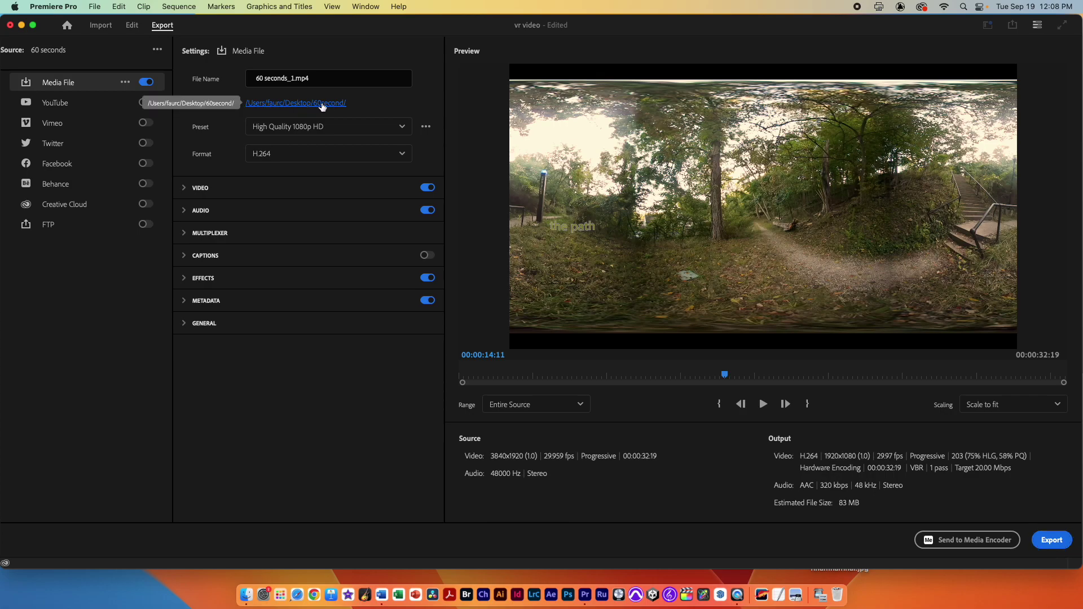
pyautogui.click(311, 107)
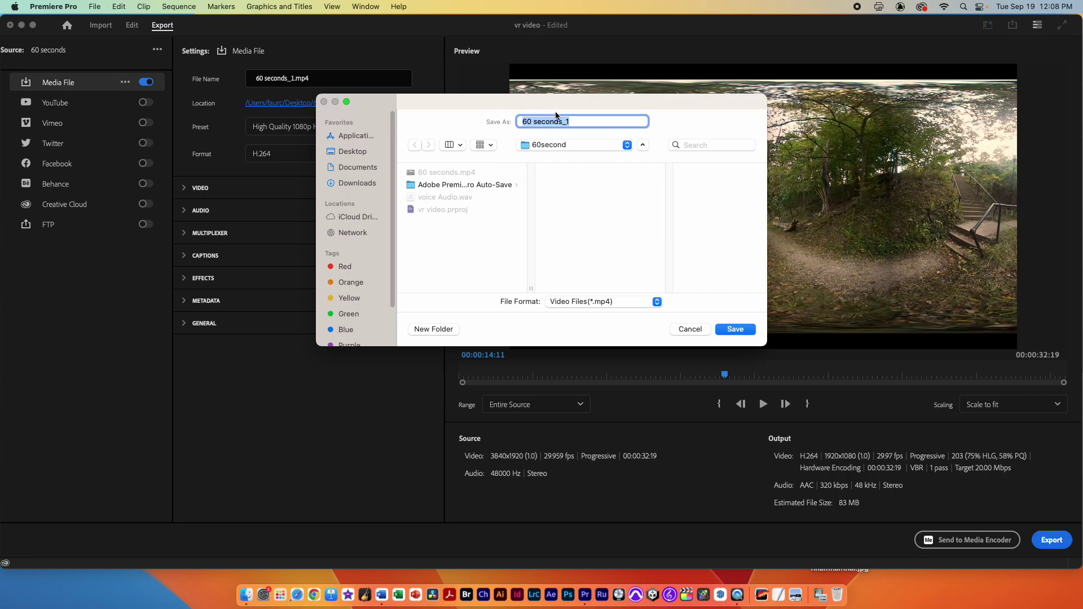
pyautogui.write('faur')
pyautogui.click(735, 329)
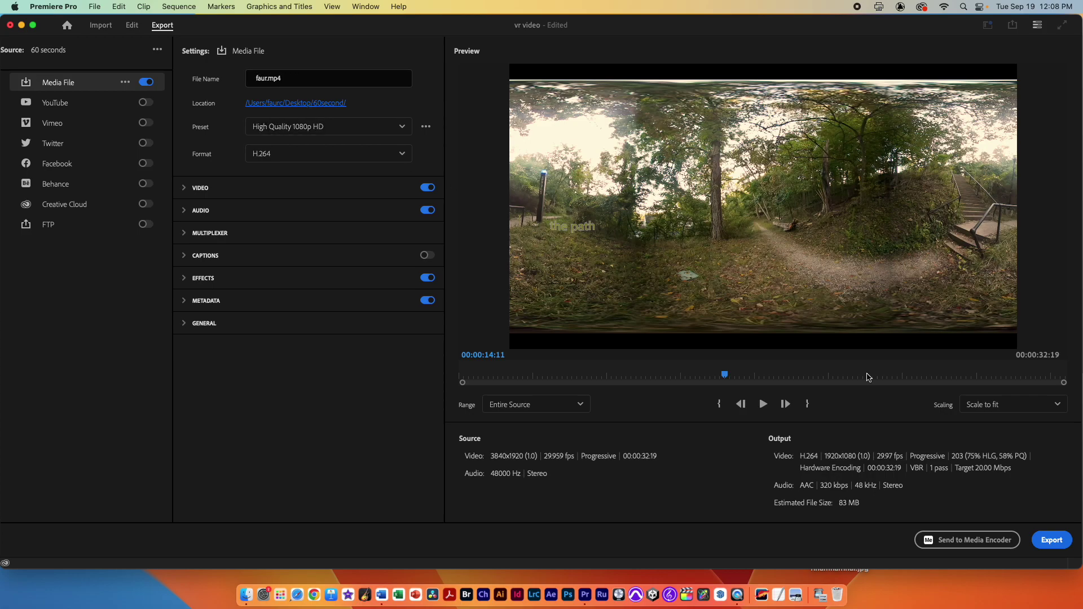
pyautogui.click(1053, 539)
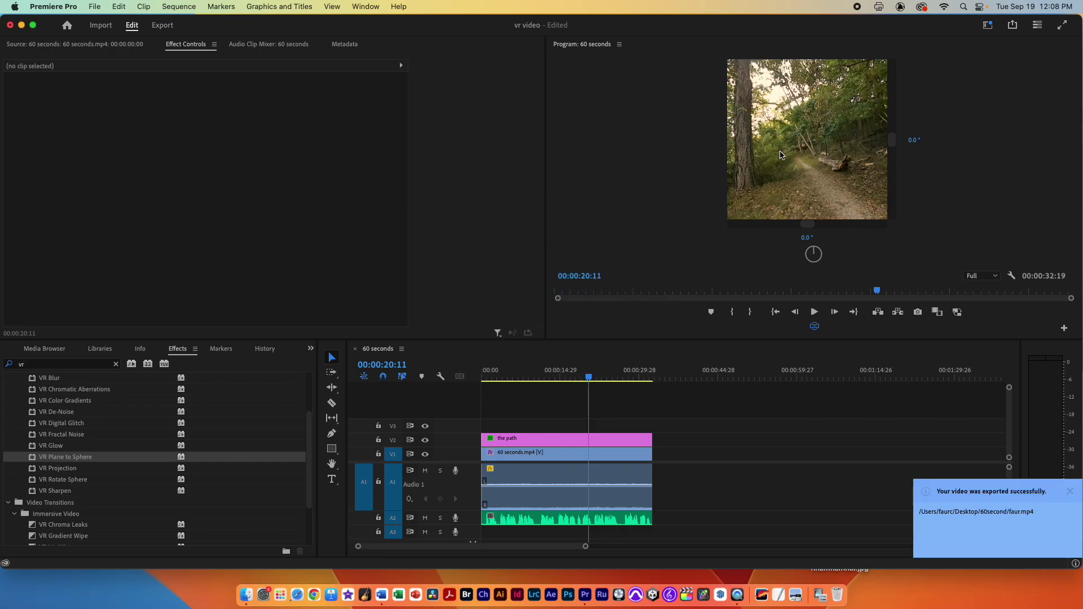
# Step: Check the VR Video export settings: Video Is VR on, Monoscopic, 360° by 180° field of view
pyautogui.click(162, 25)
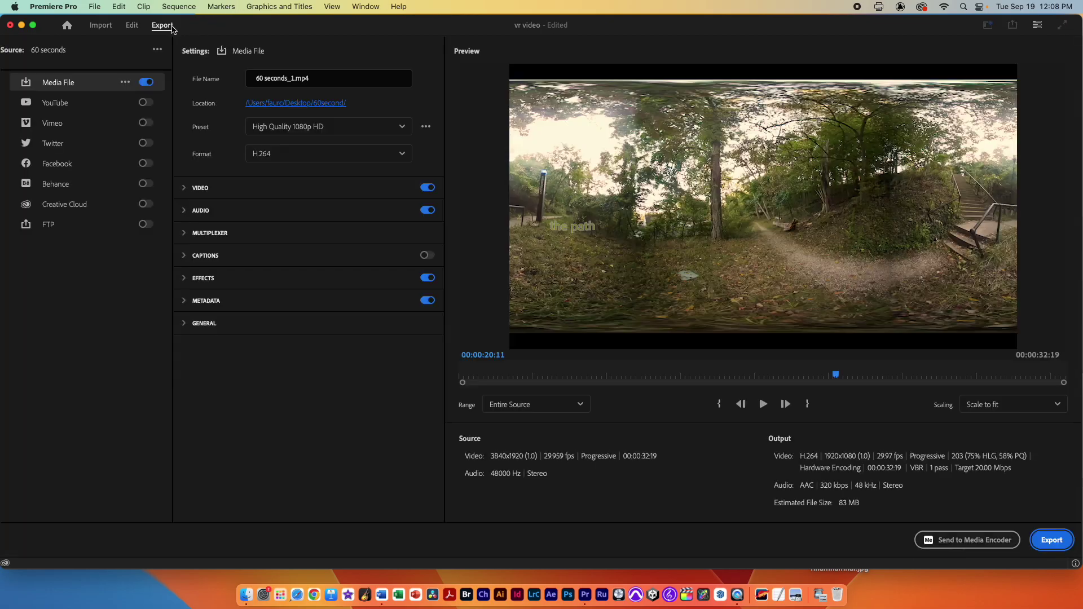
pyautogui.click(184, 187)
pyautogui.scroll(-2, 272, 233)
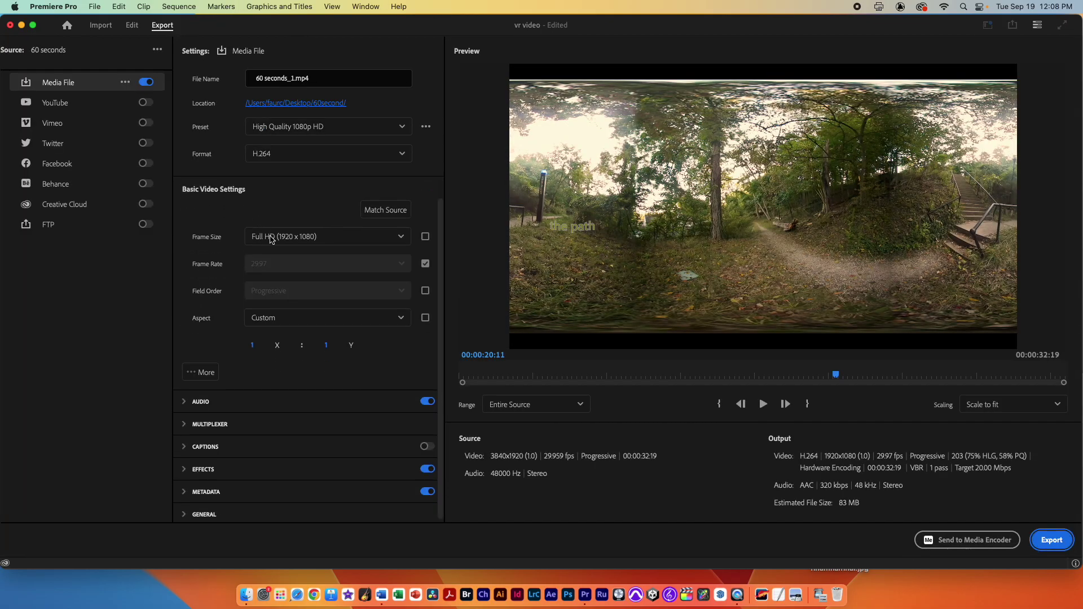
pyautogui.click(199, 369)
pyautogui.scroll(-6, 277, 379)
pyautogui.scroll(-15, 277, 379)
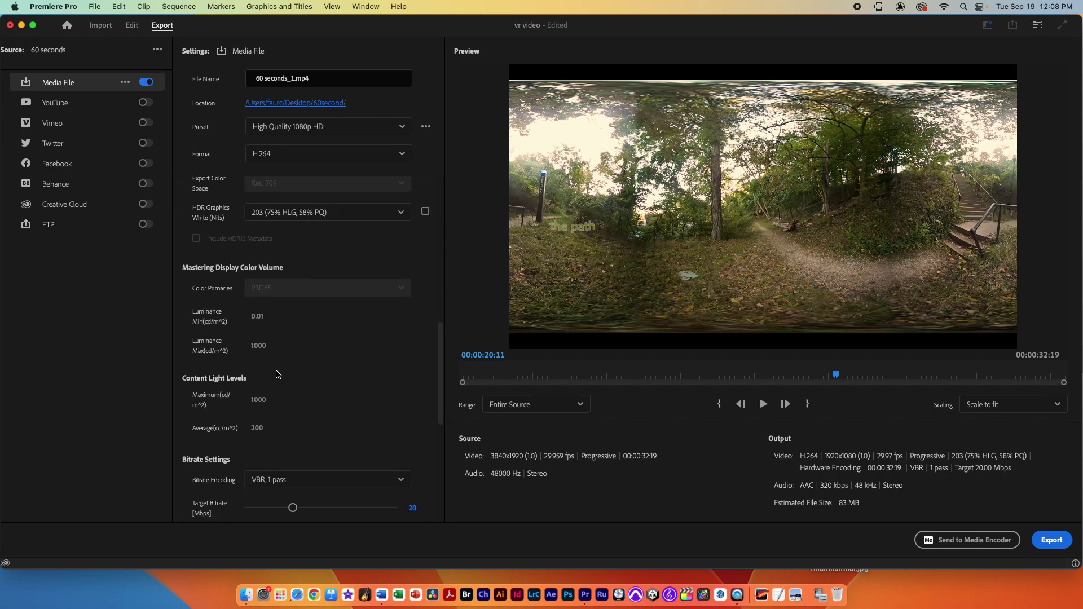
pyautogui.scroll(-6, 277, 372)
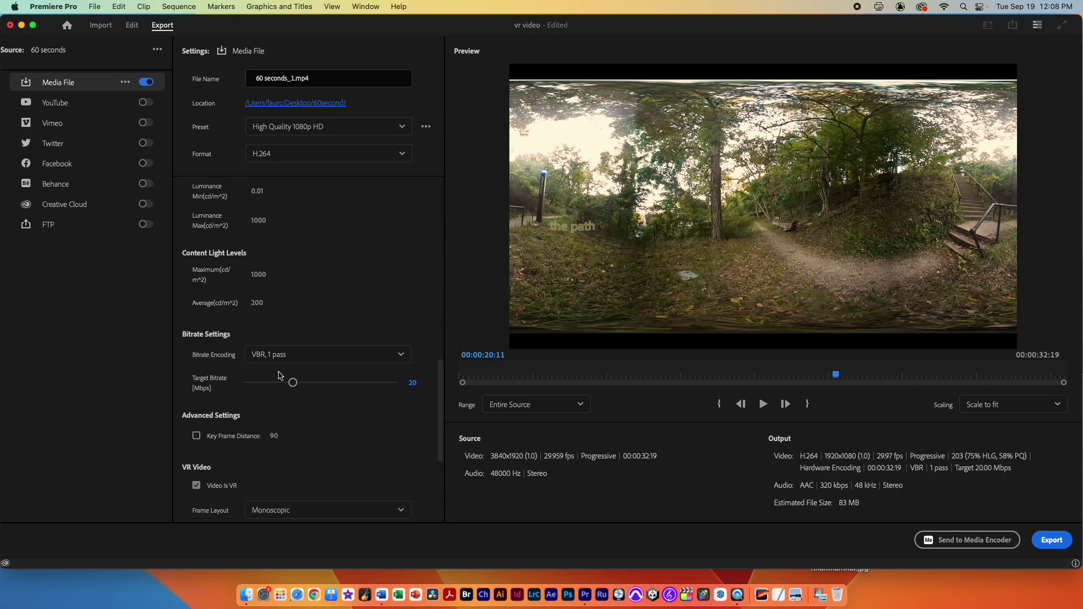
pyautogui.scroll(-4, 268, 394)
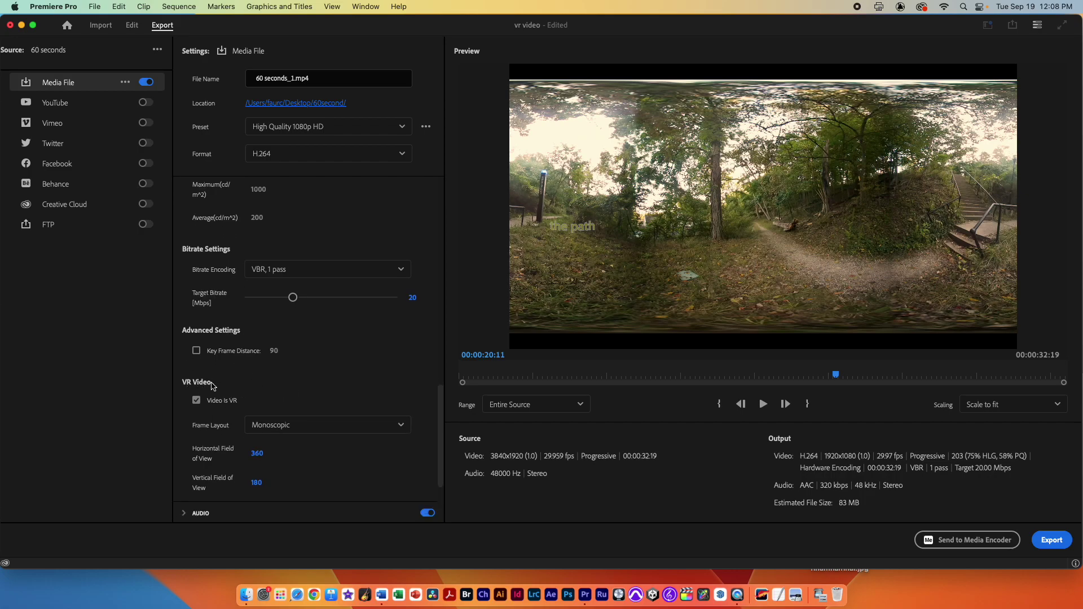
pyautogui.scroll(-2, 341, 397)
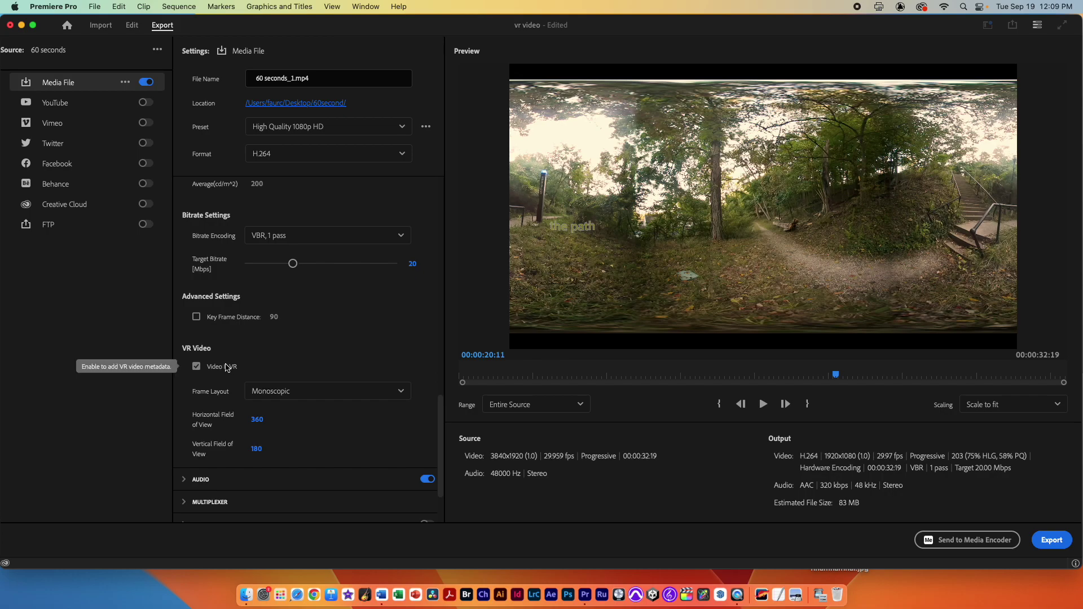
pyautogui.scroll(-3, 219, 372)
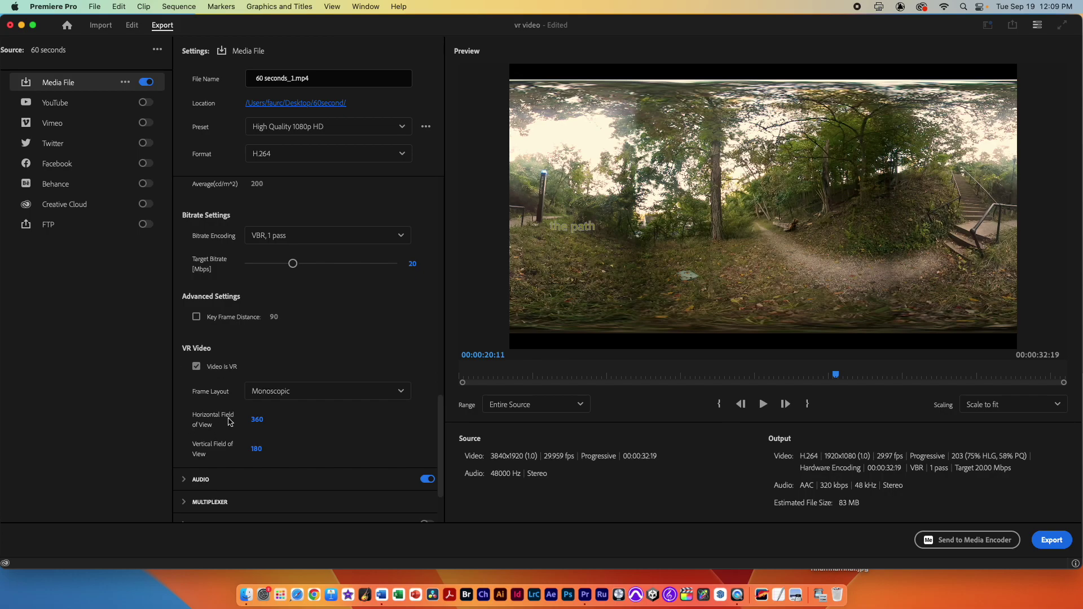